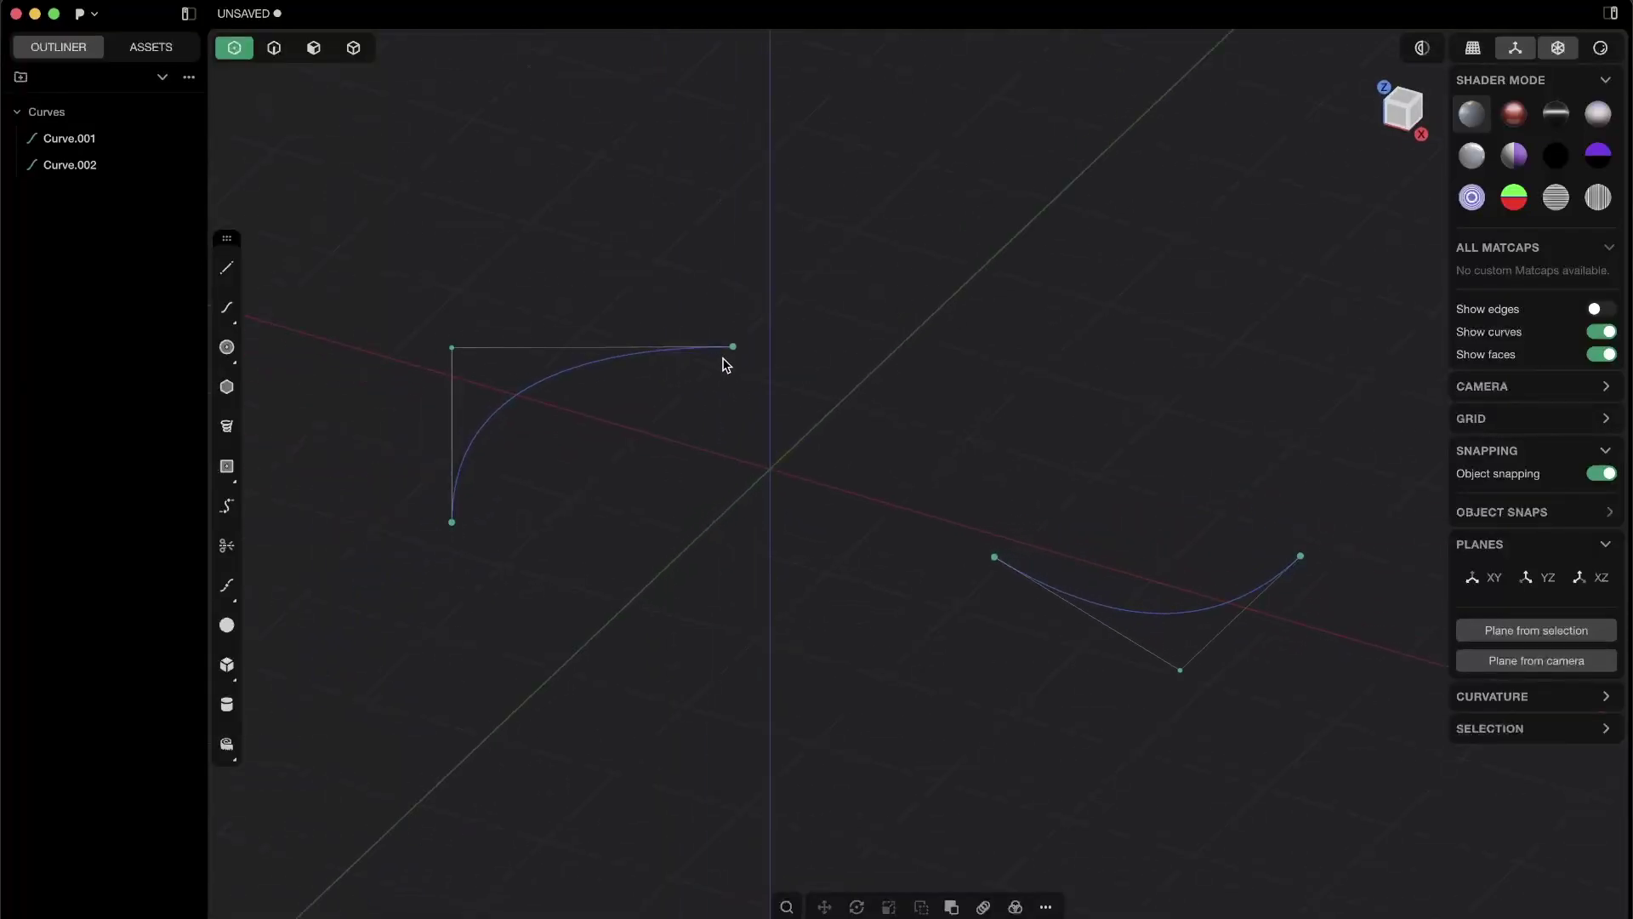
# Step: Switch to YouTube Studio and read the viewer's full comment about precisely aligning control points for G1 continuity
pyautogui.moveTo(796, 488); pyautogui.dragTo(815, 360, button='middle')
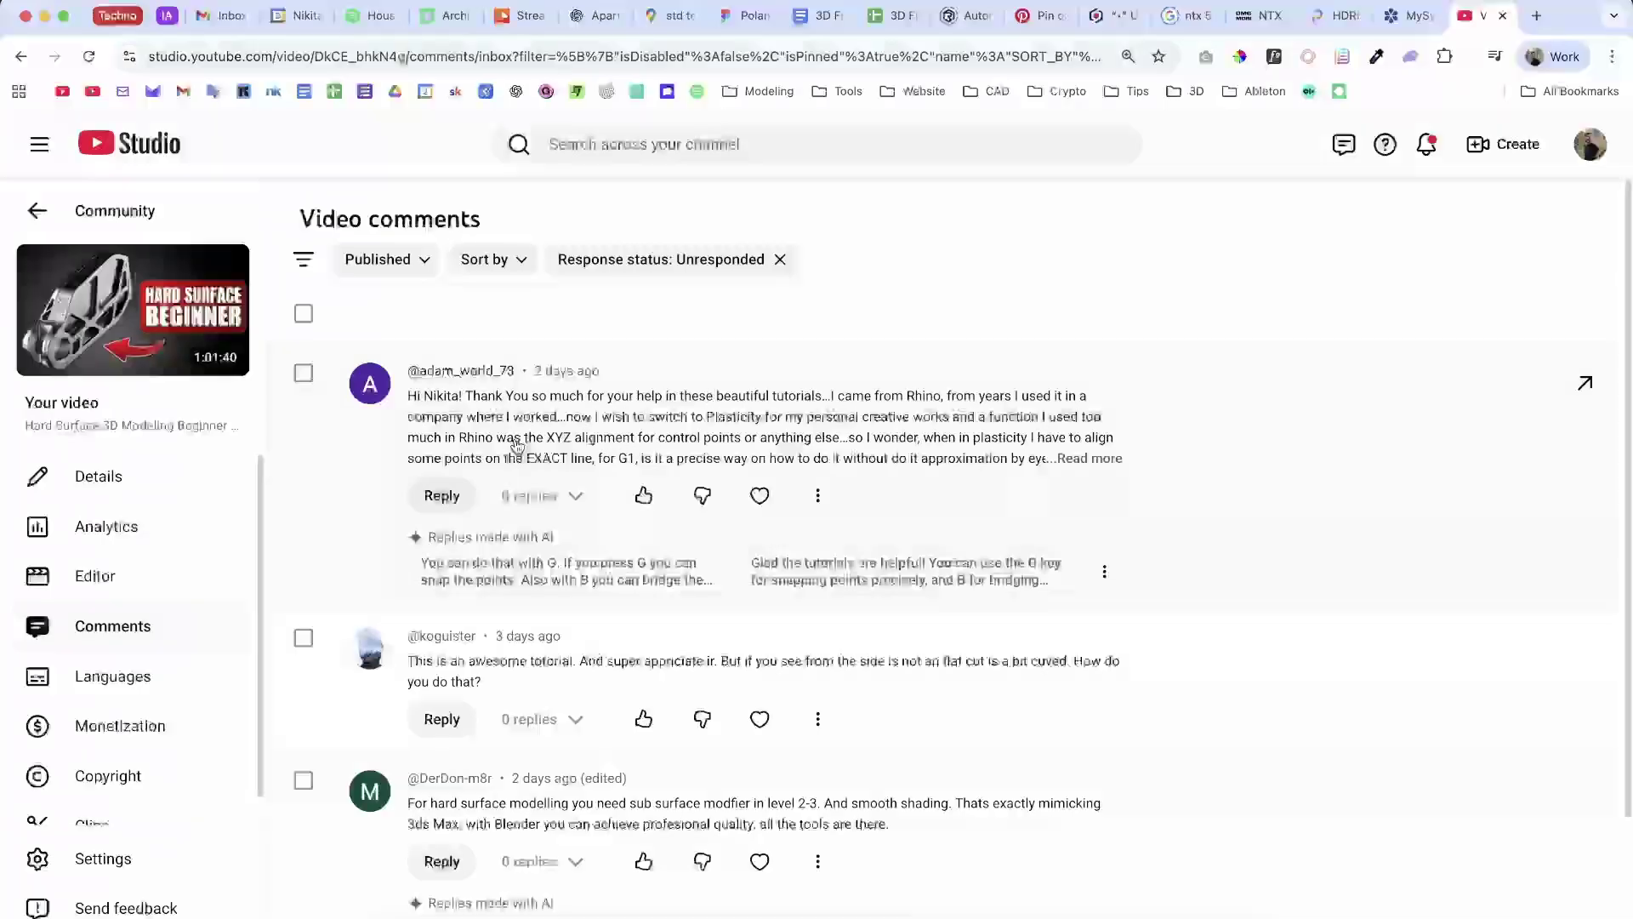
pyautogui.moveTo(498, 439); pyautogui.dragTo(663, 445)
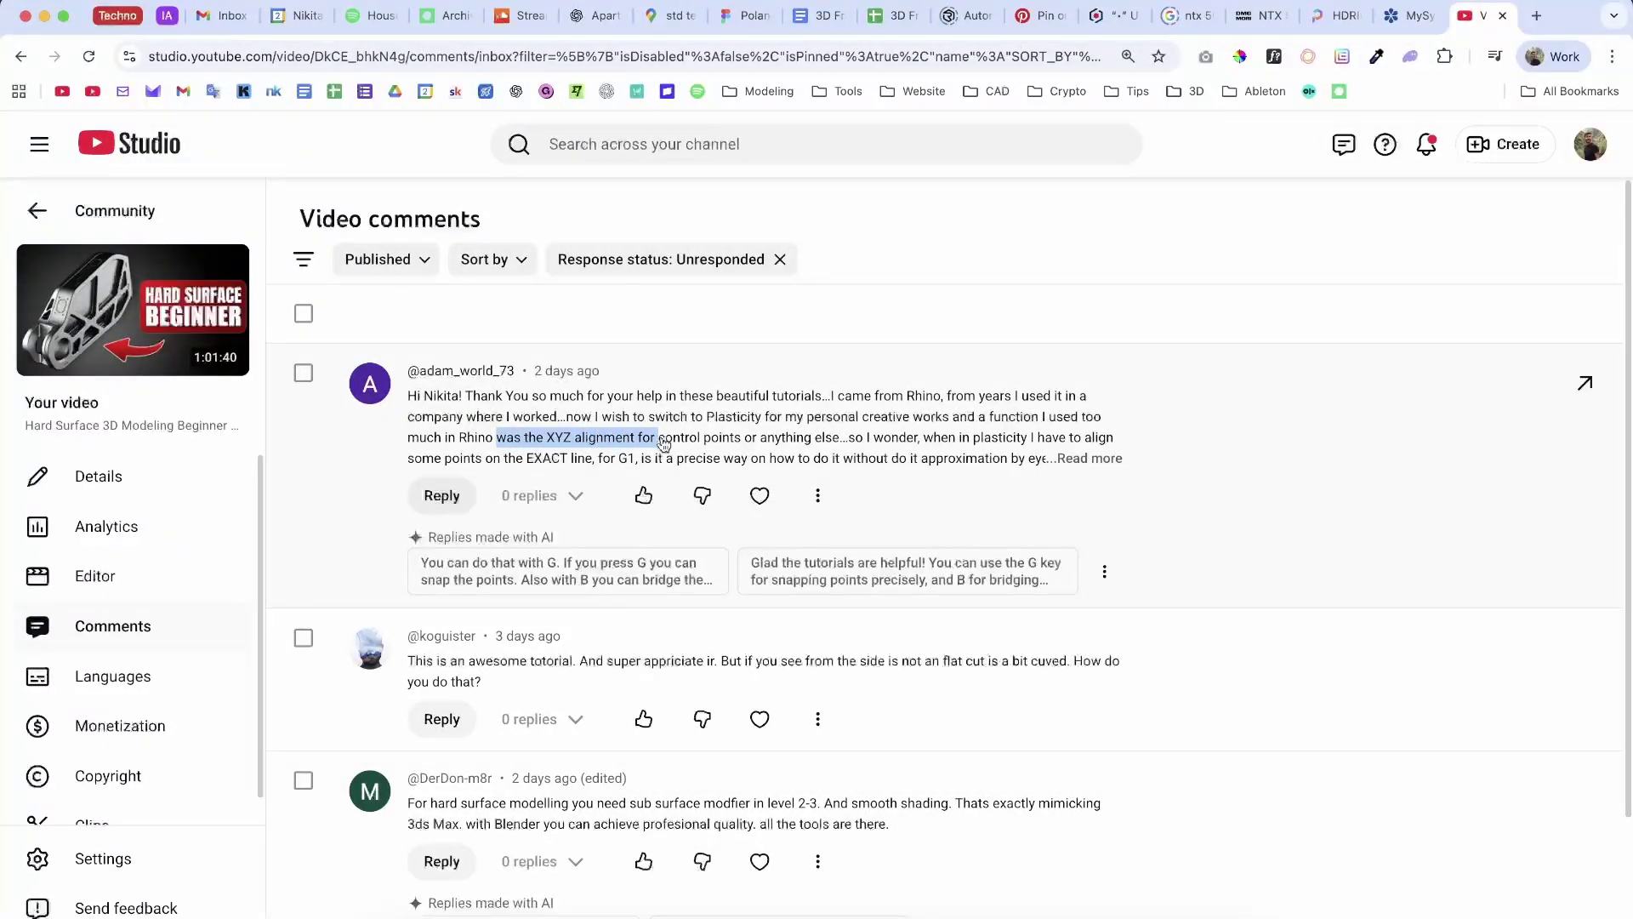
pyautogui.moveTo(774, 443); pyautogui.dragTo(883, 451)
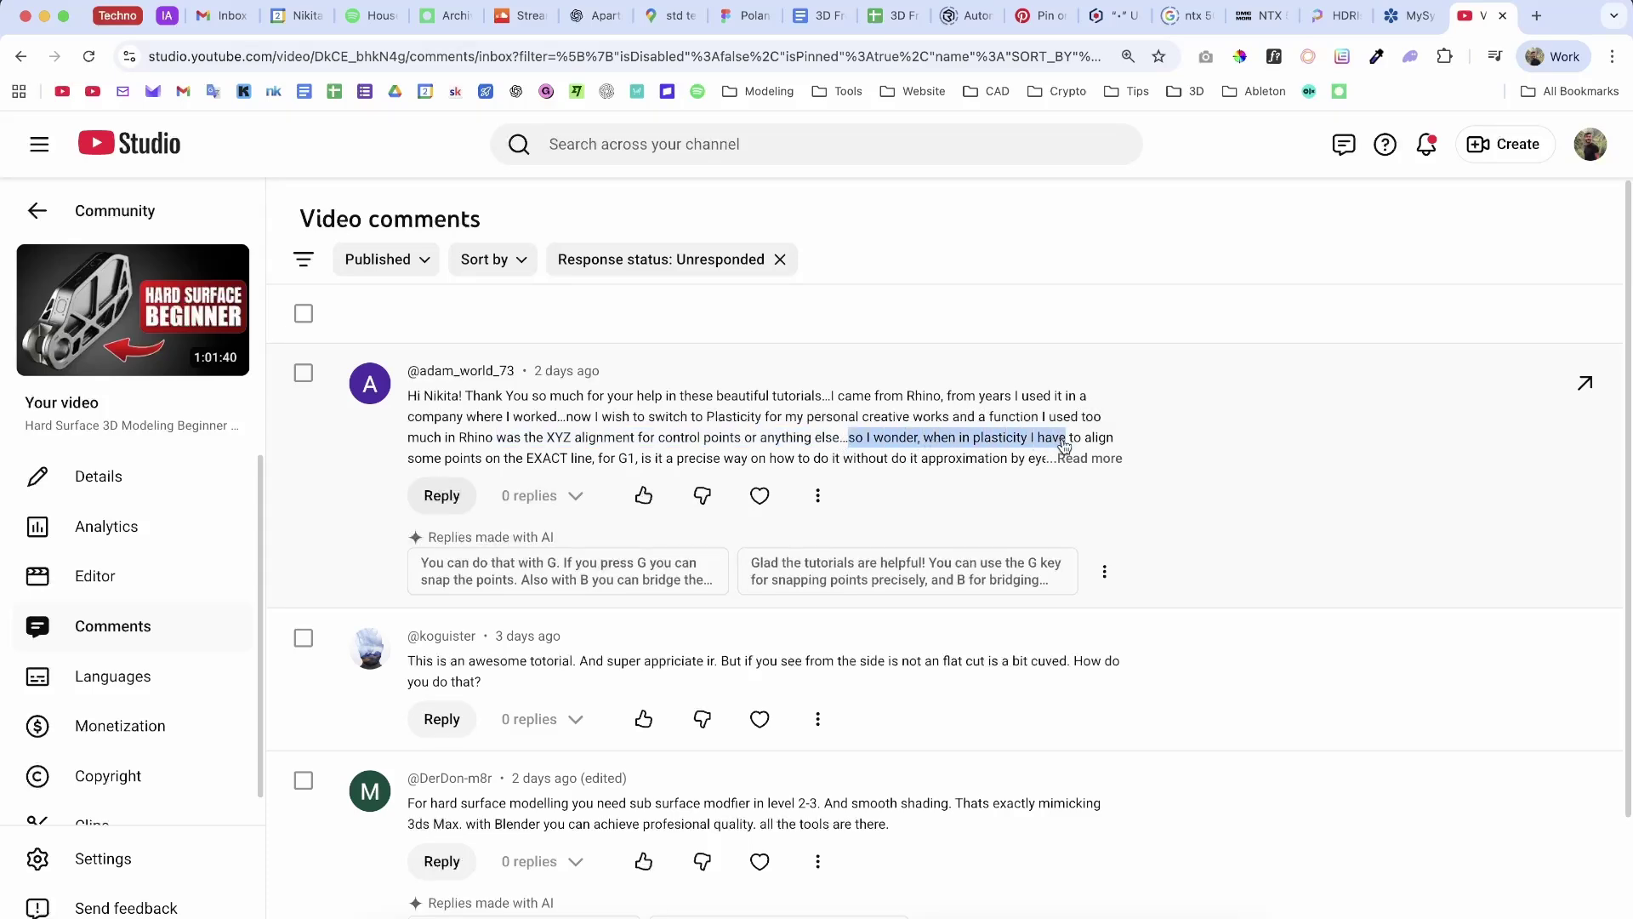
pyautogui.click(1106, 462)
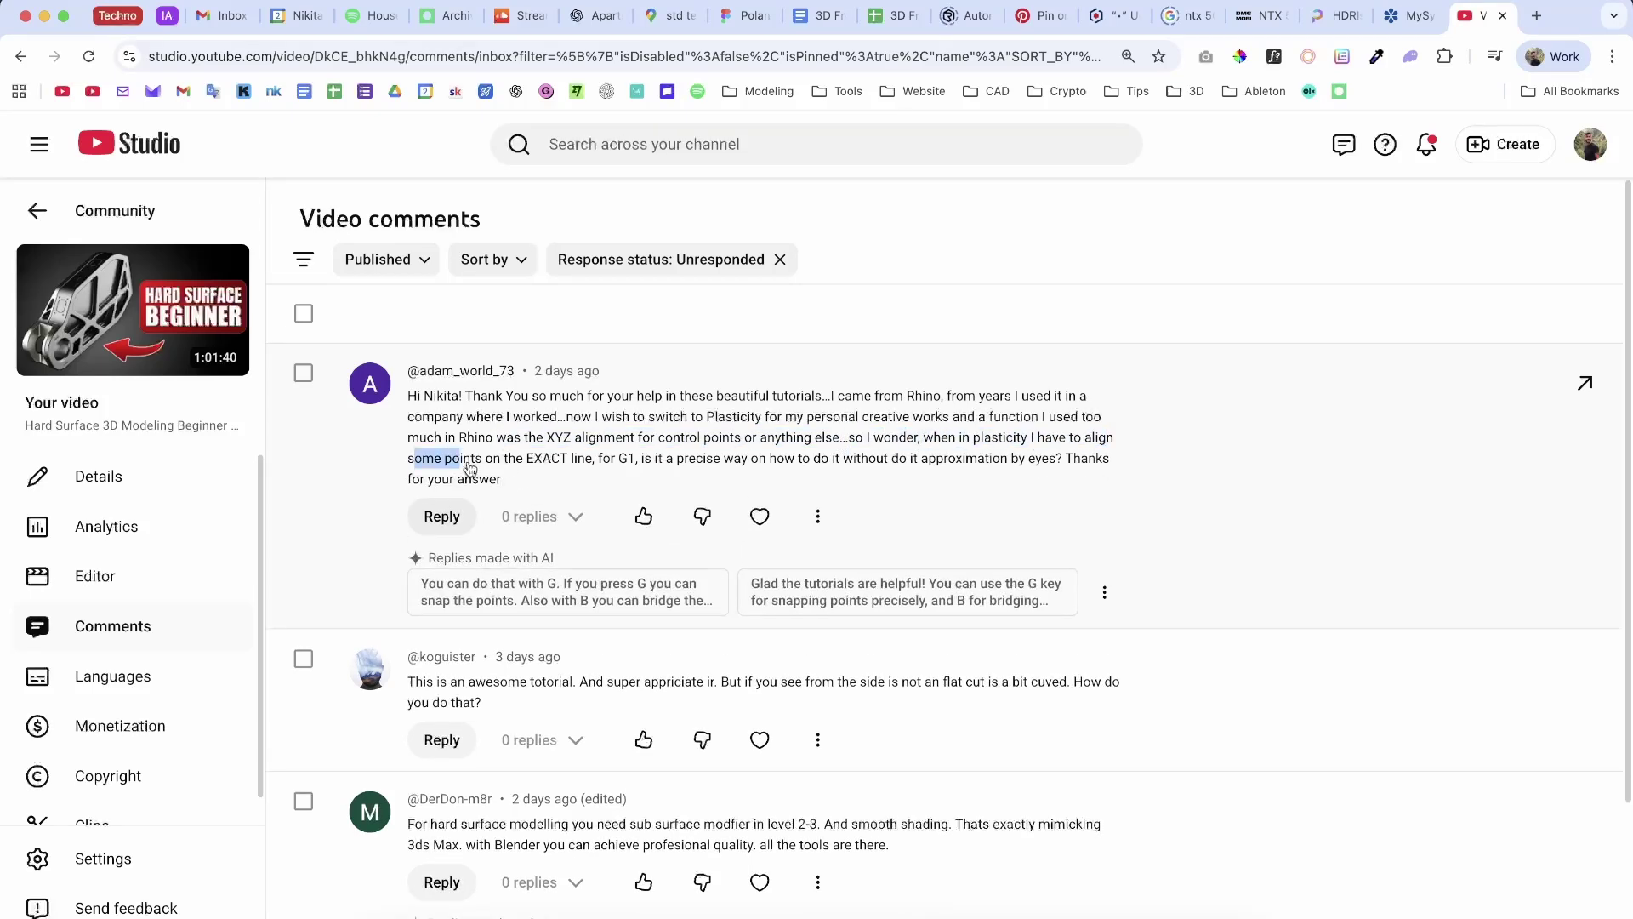
pyautogui.moveTo(613, 466); pyautogui.dragTo(721, 460)
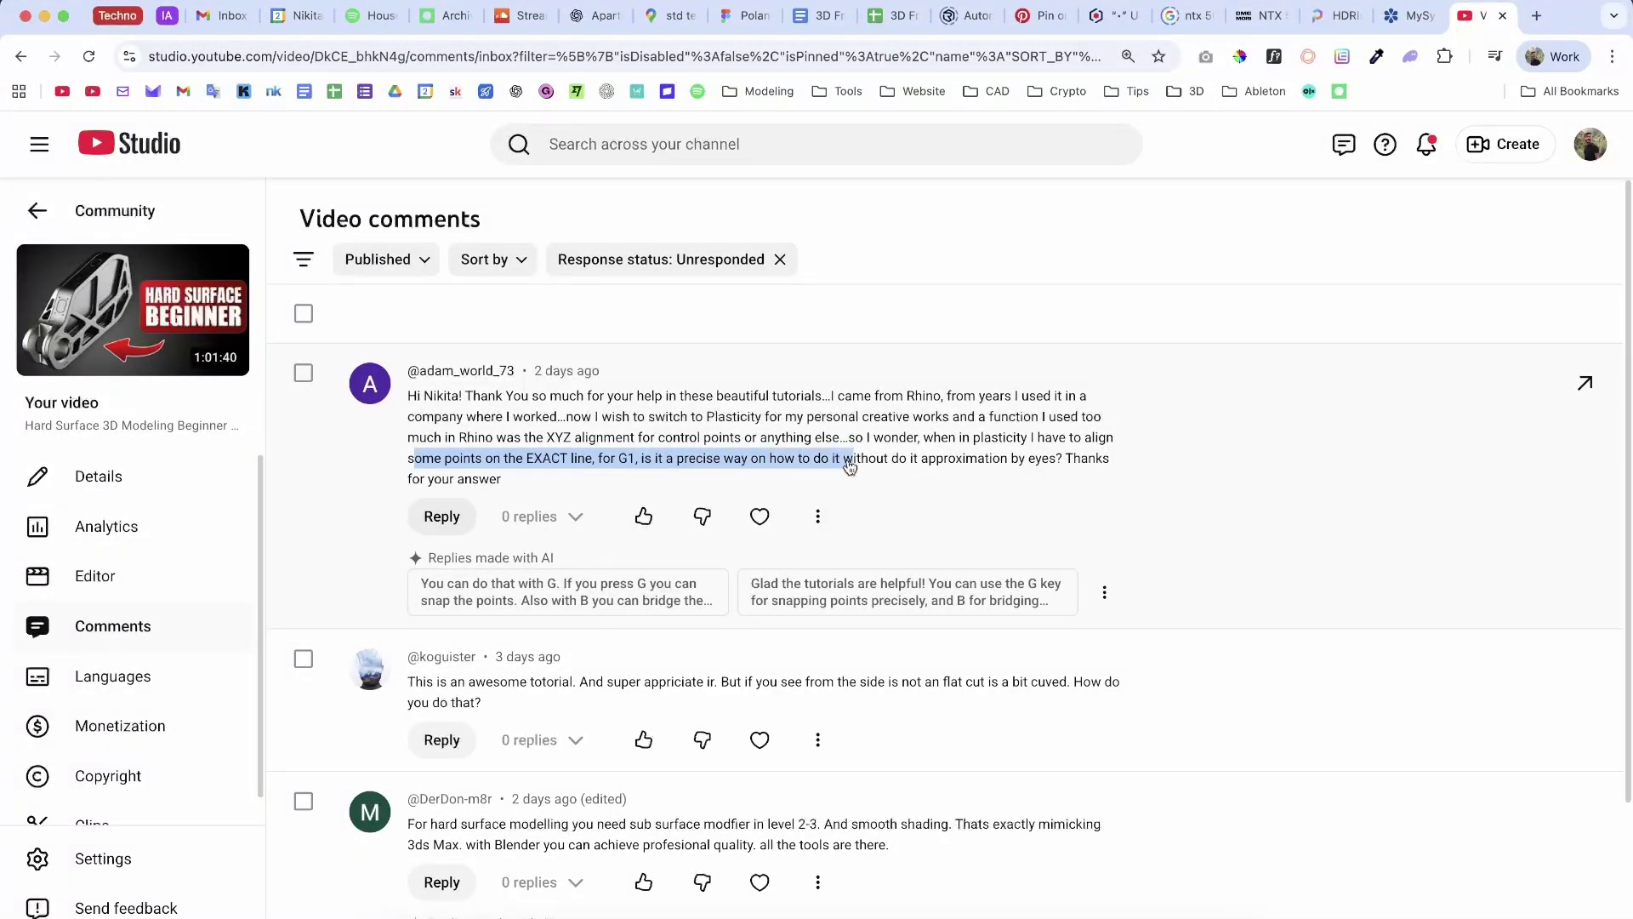
pyautogui.moveTo(972, 466); pyautogui.dragTo(1066, 444)
# Step: Switch to Plasticity and examine the gap between the facing endpoints of the two separate curves from several angles
pyautogui.press('super+Tab')
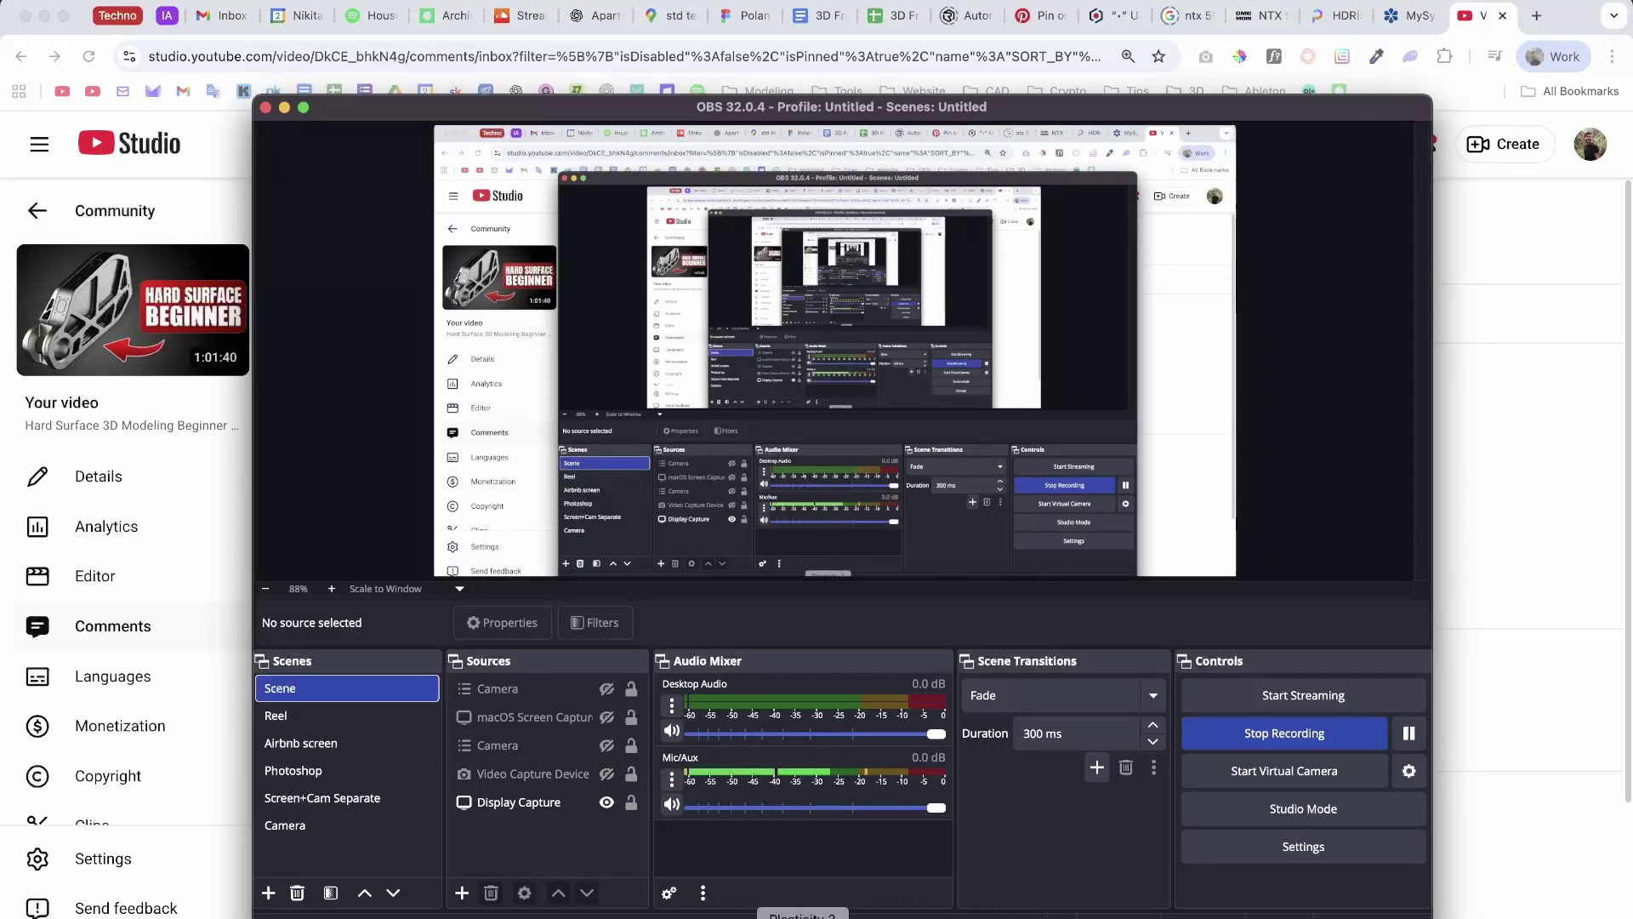
pyautogui.click(797, 915)
pyautogui.moveTo(728, 535); pyautogui.dragTo(652, 376, button='middle')
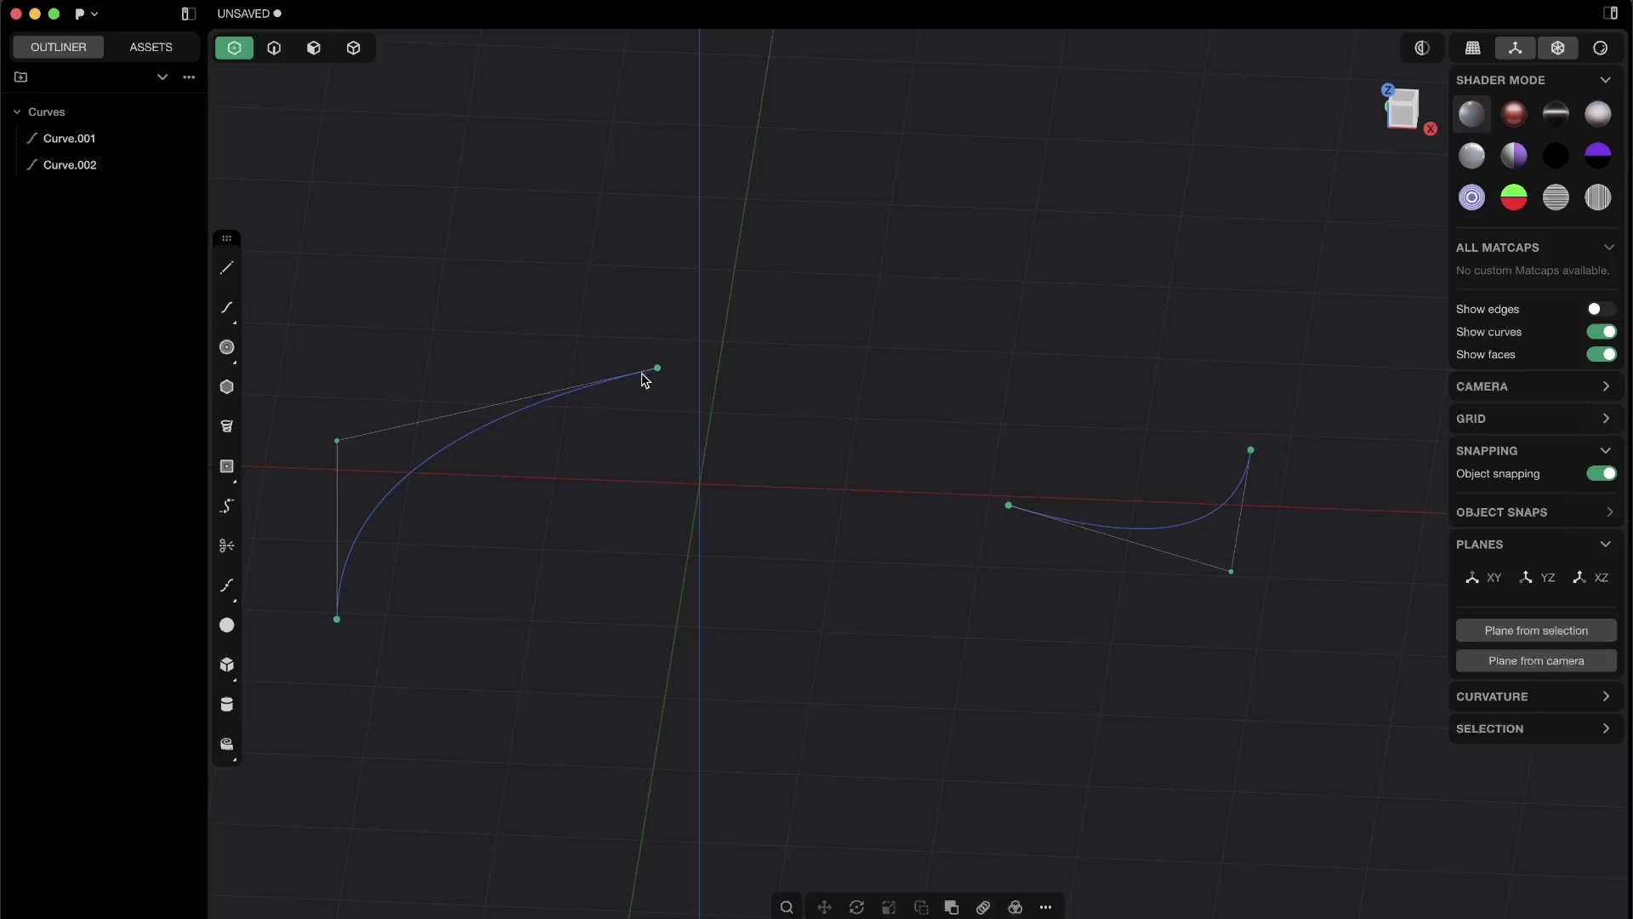
pyautogui.moveTo(637, 330); pyautogui.dragTo(1021, 620)
pyautogui.moveTo(1032, 533); pyautogui.dragTo(824, 445, button='middle')
pyautogui.click(829, 403)
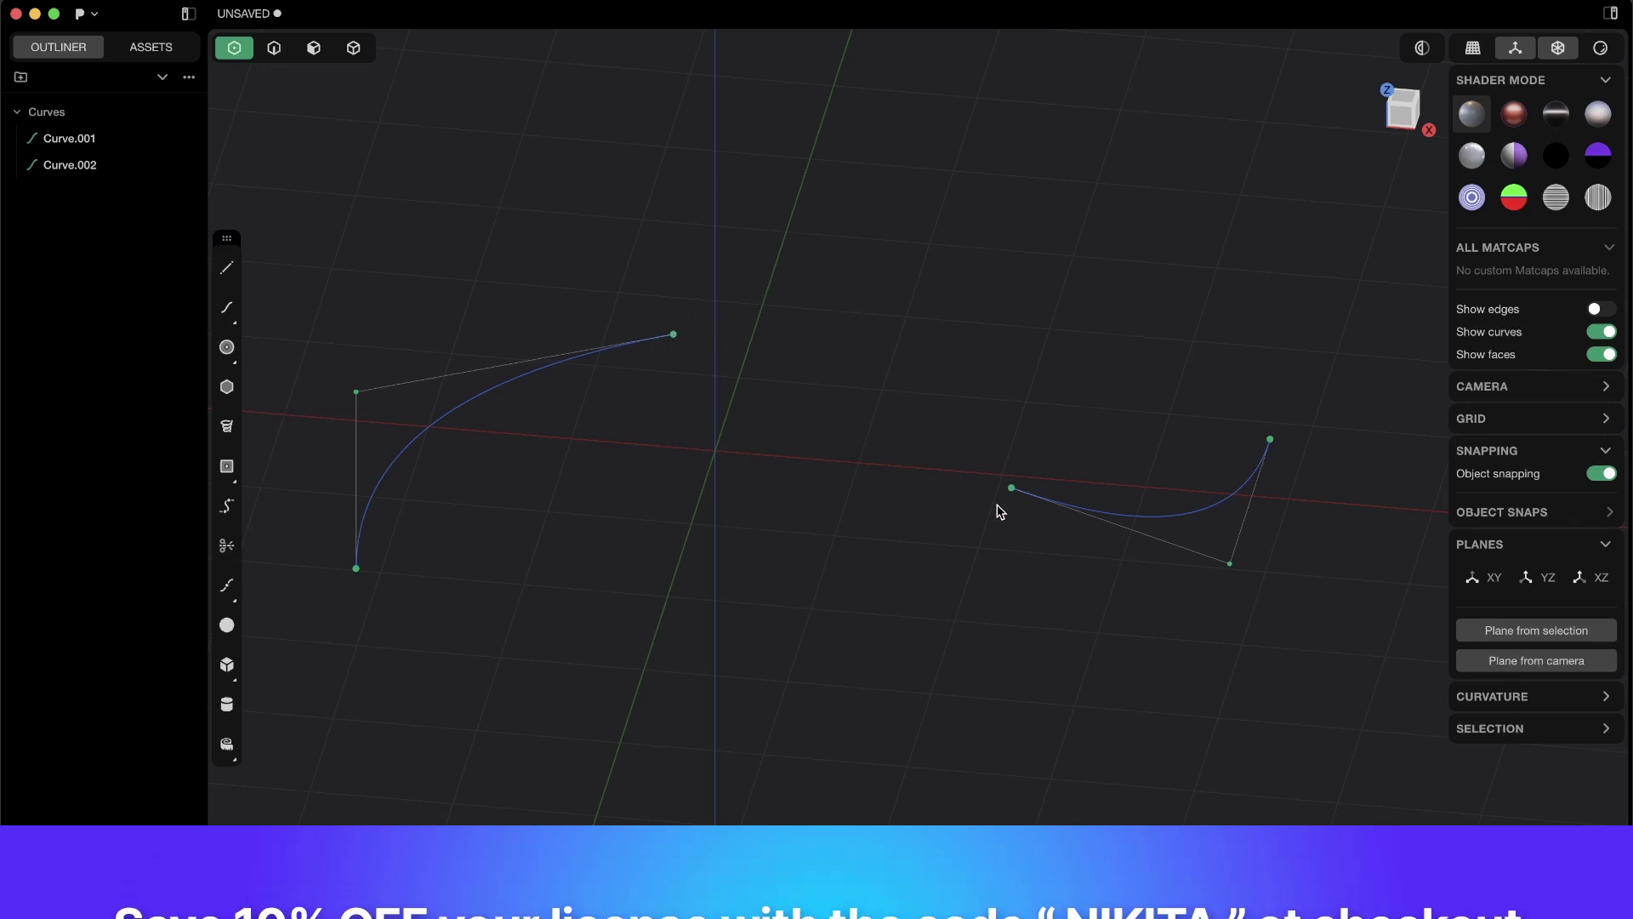
pyautogui.moveTo(1013, 488); pyautogui.dragTo(938, 476, button='middle')
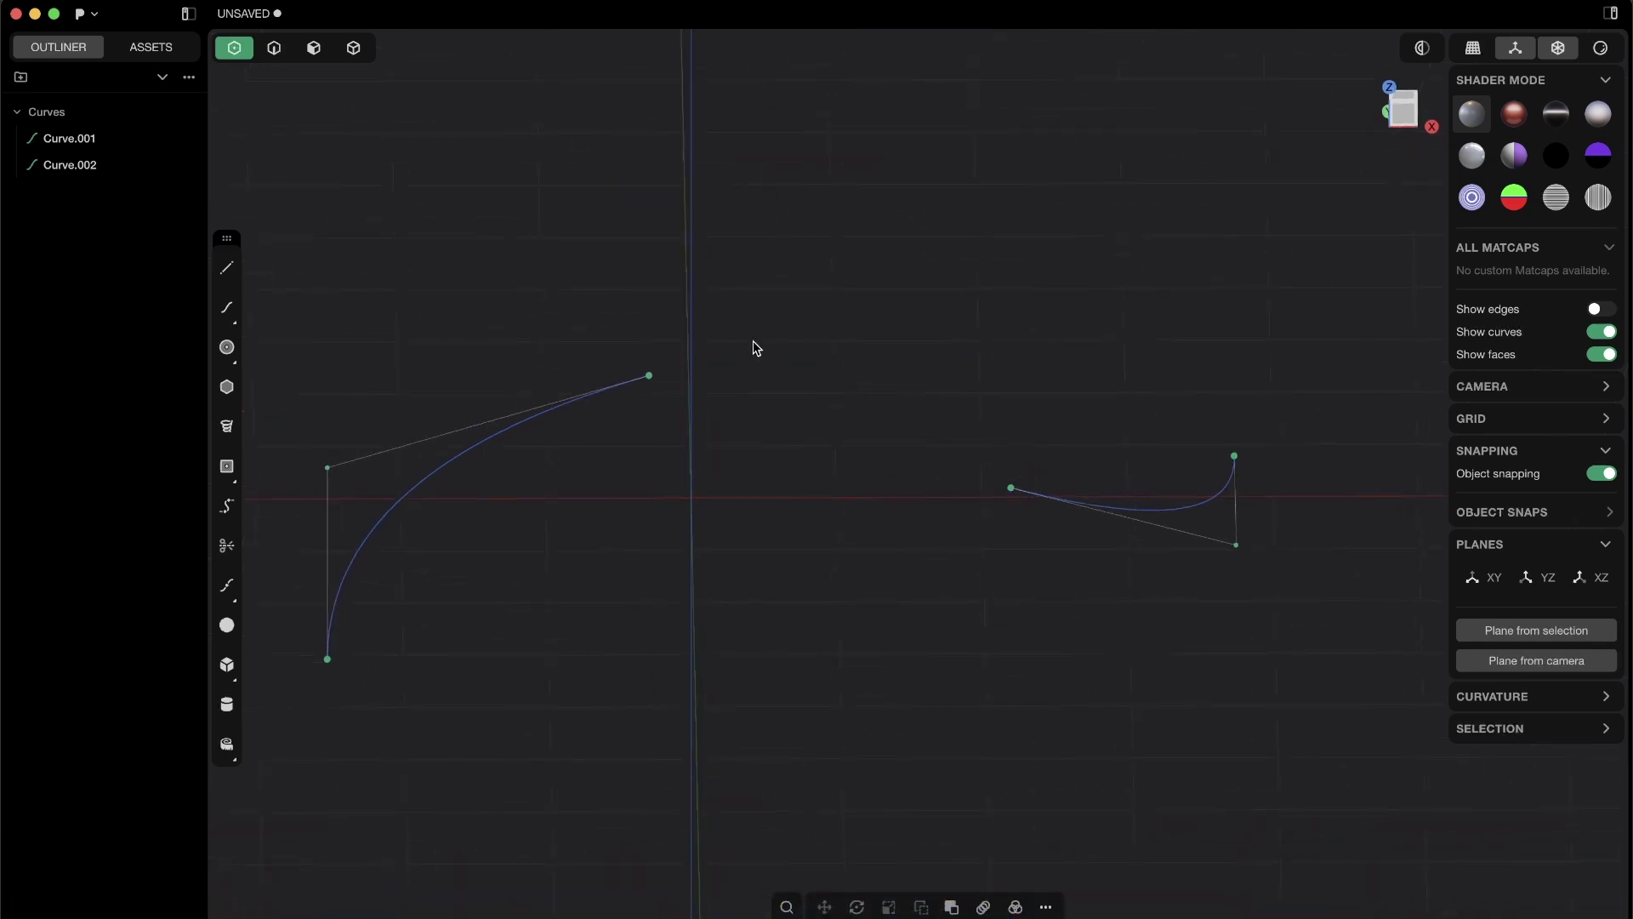
pyautogui.moveTo(797, 334); pyautogui.dragTo(649, 314, button='middle')
# Step: Connect the facing end vertices of the two curves using Bridge Vertex with G2 curvature at both ends
pyautogui.moveTo(649, 314); pyautogui.dragTo(1077, 633)
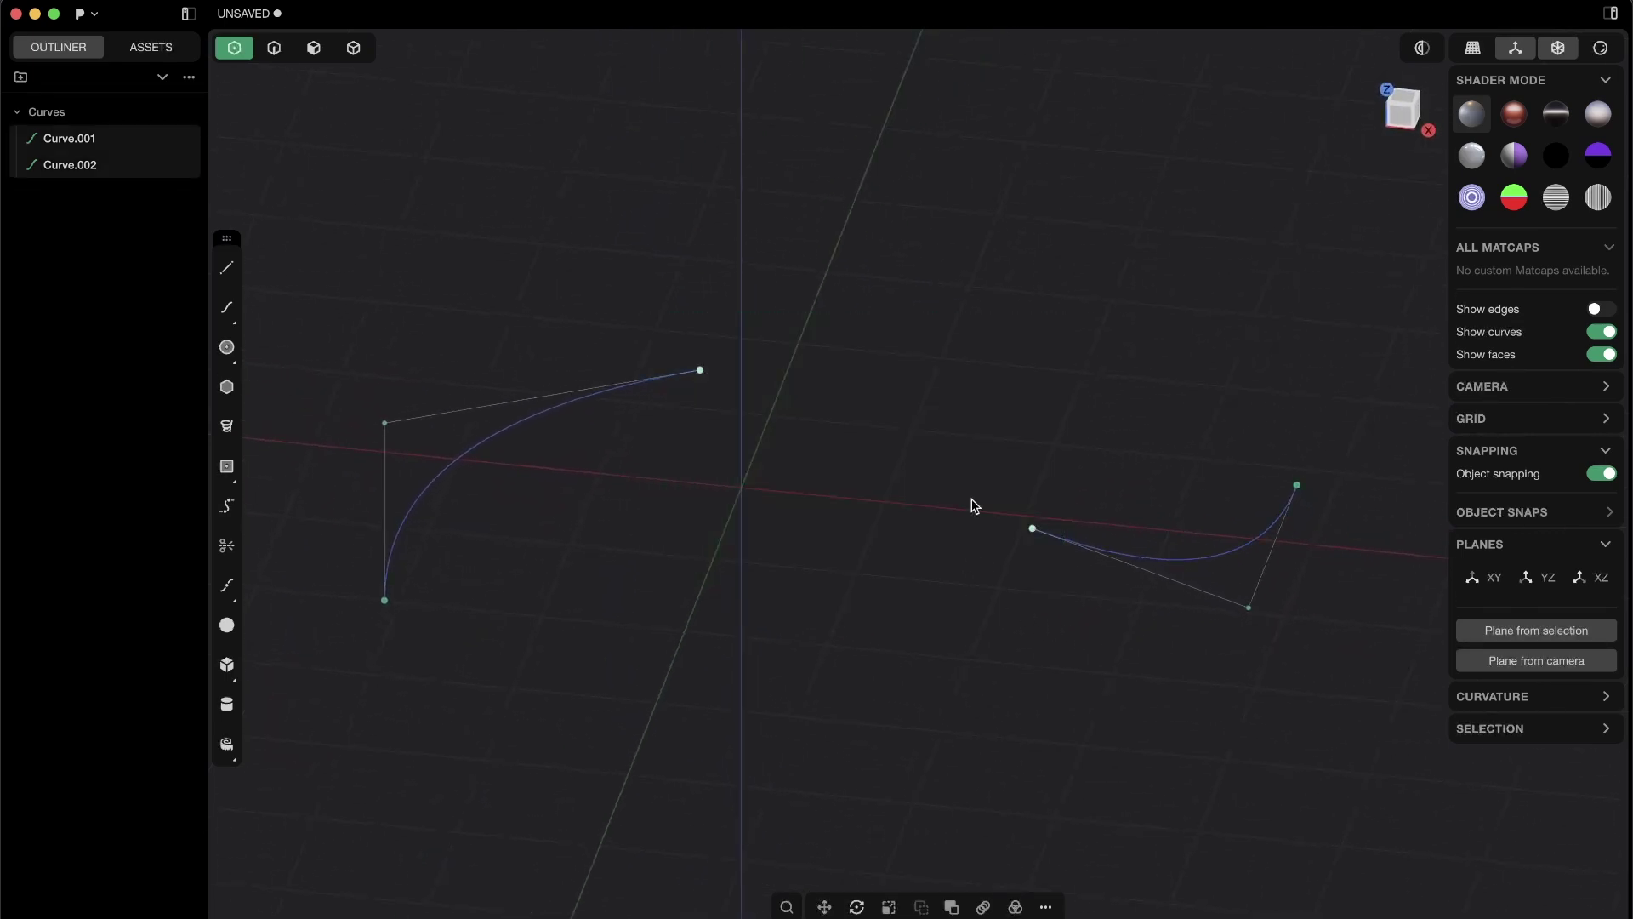
pyautogui.keyDown('shift'); pyautogui.moveTo(975, 505); pyautogui.dragTo(667, 342, button='middle'); pyautogui.keyUp('shift')
pyautogui.moveTo(539, 268); pyautogui.dragTo(992, 689)
pyautogui.press('b')
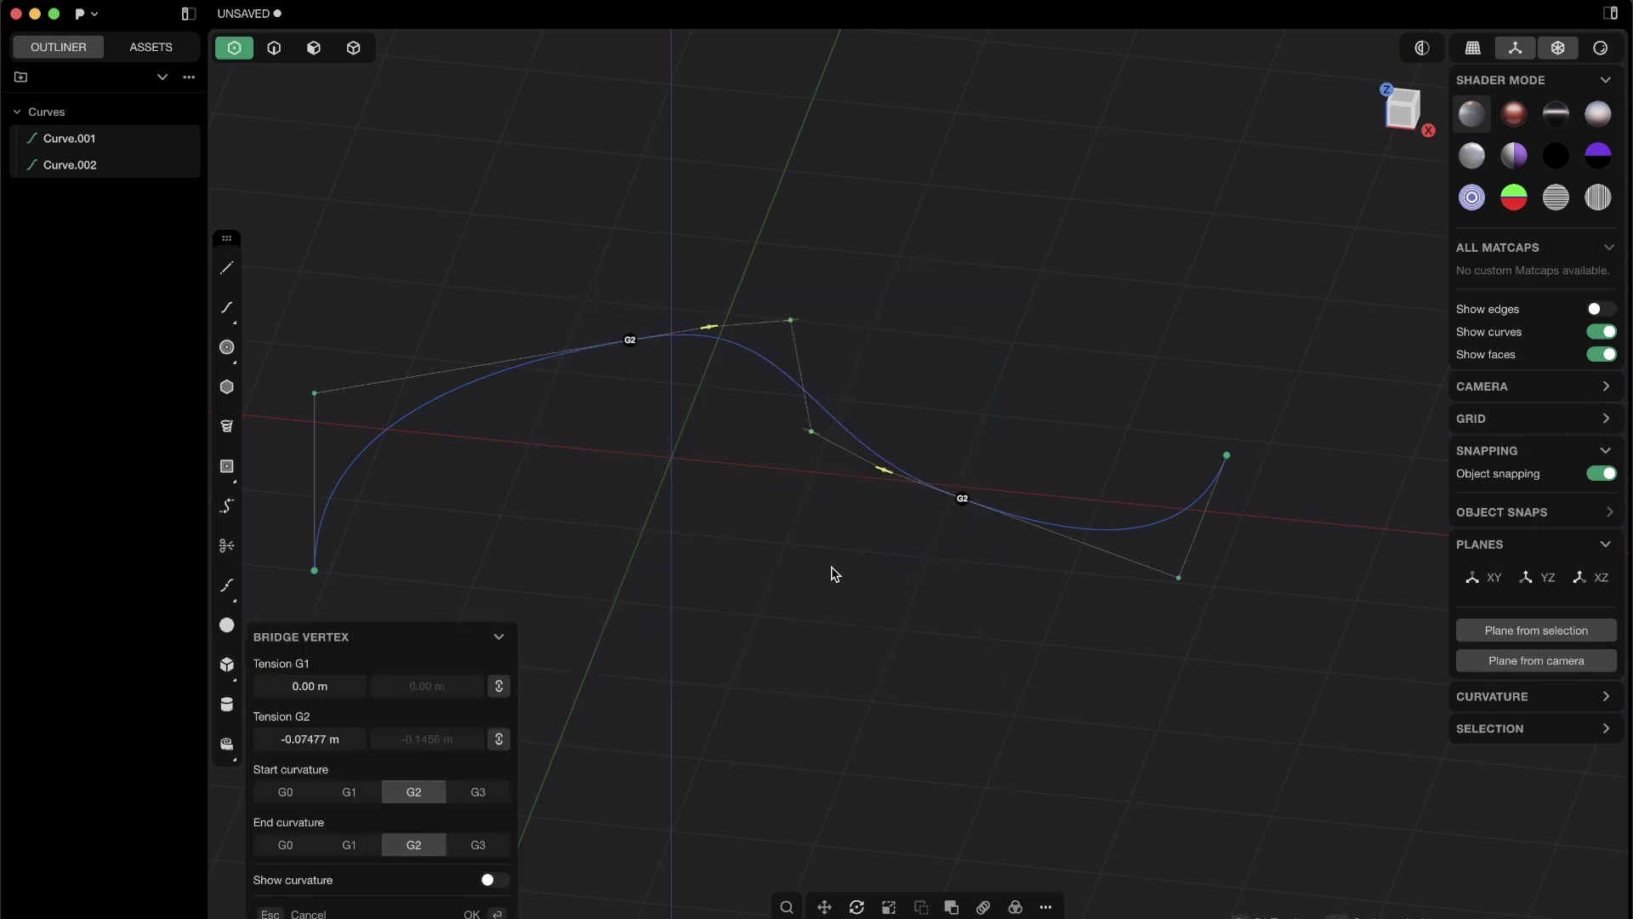
pyautogui.scroll(2, 762, 355)
pyautogui.scroll(2, 697, 255)
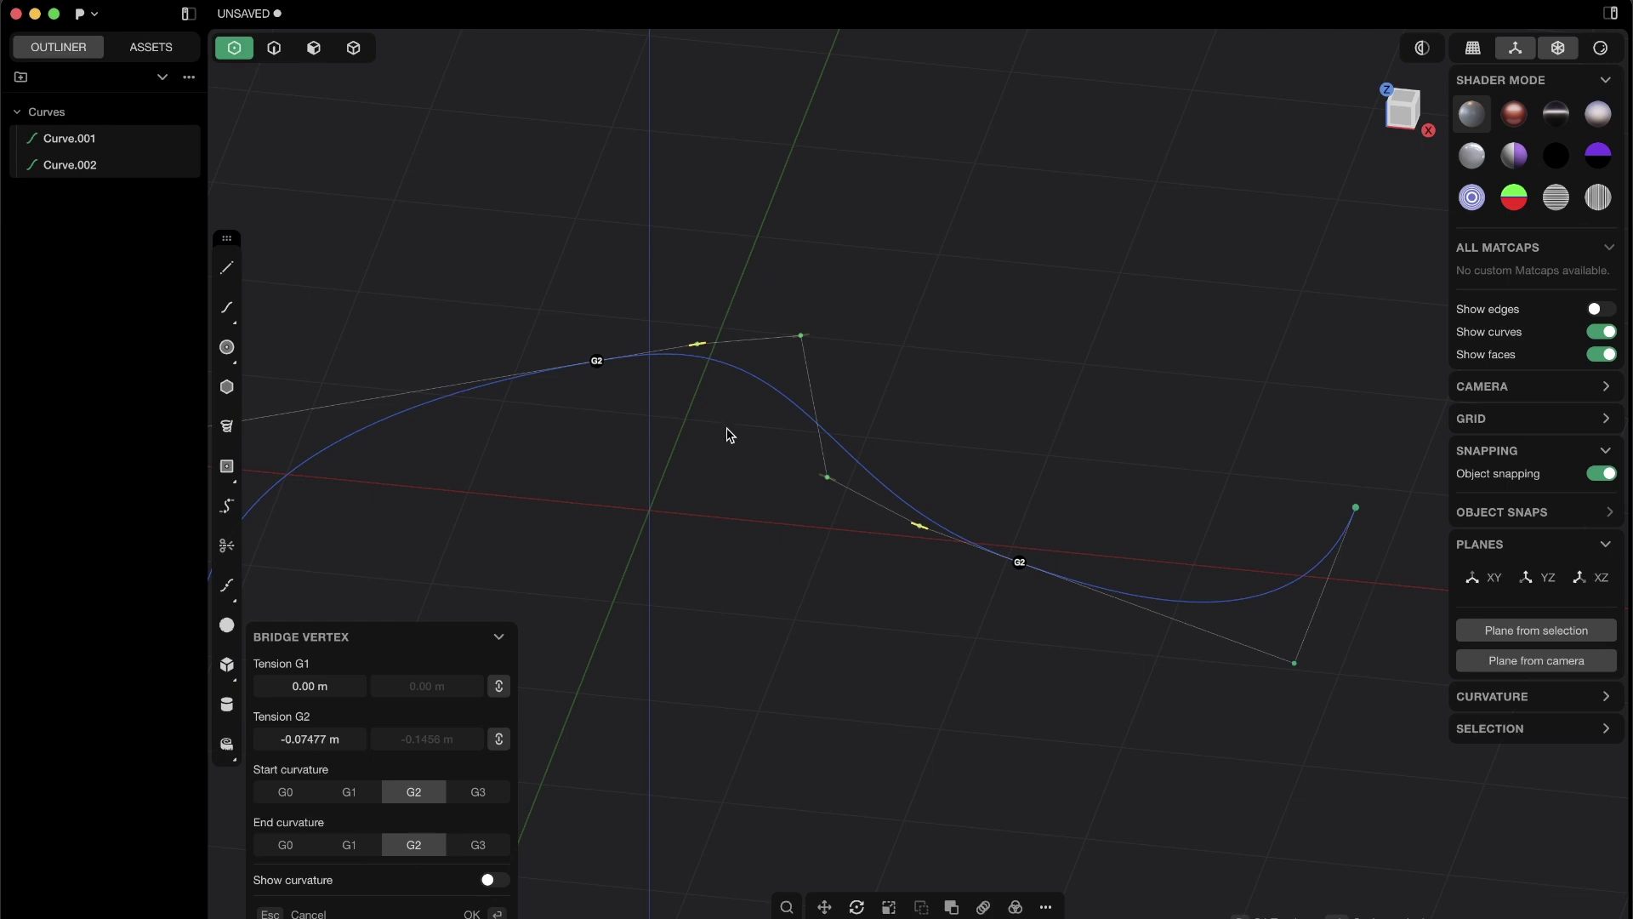
pyautogui.moveTo(728, 428); pyautogui.dragTo(710, 397, button='middle')
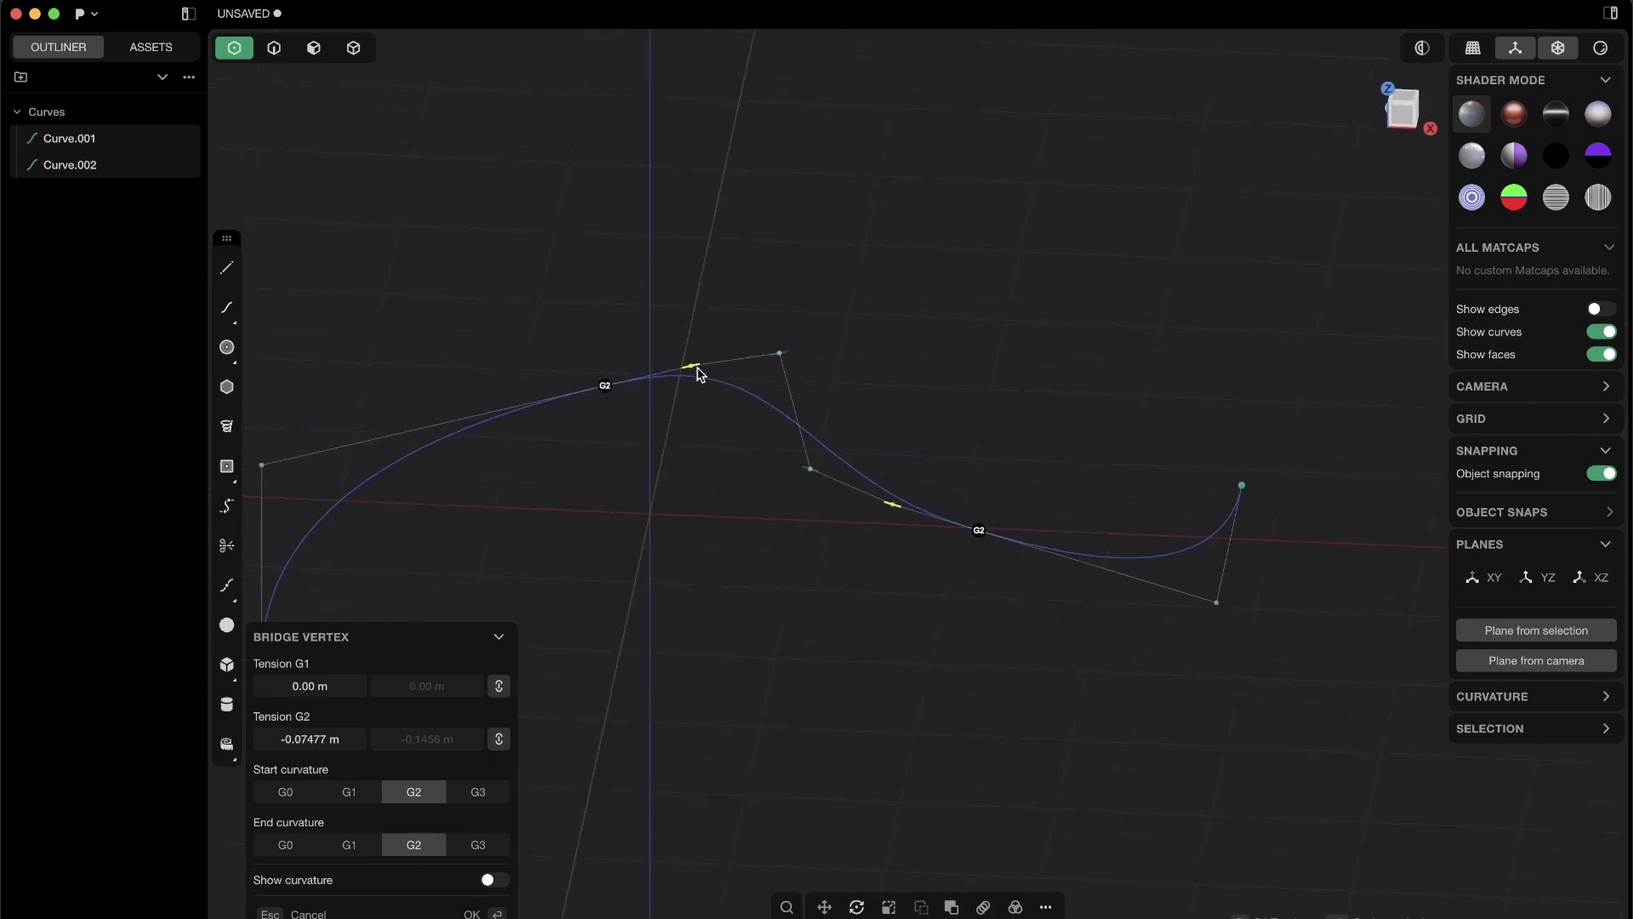
# Step: Set the bridge's start and end curvature to G1 and increase its G1 tension to about 0.58 m
pyautogui.click(352, 798)
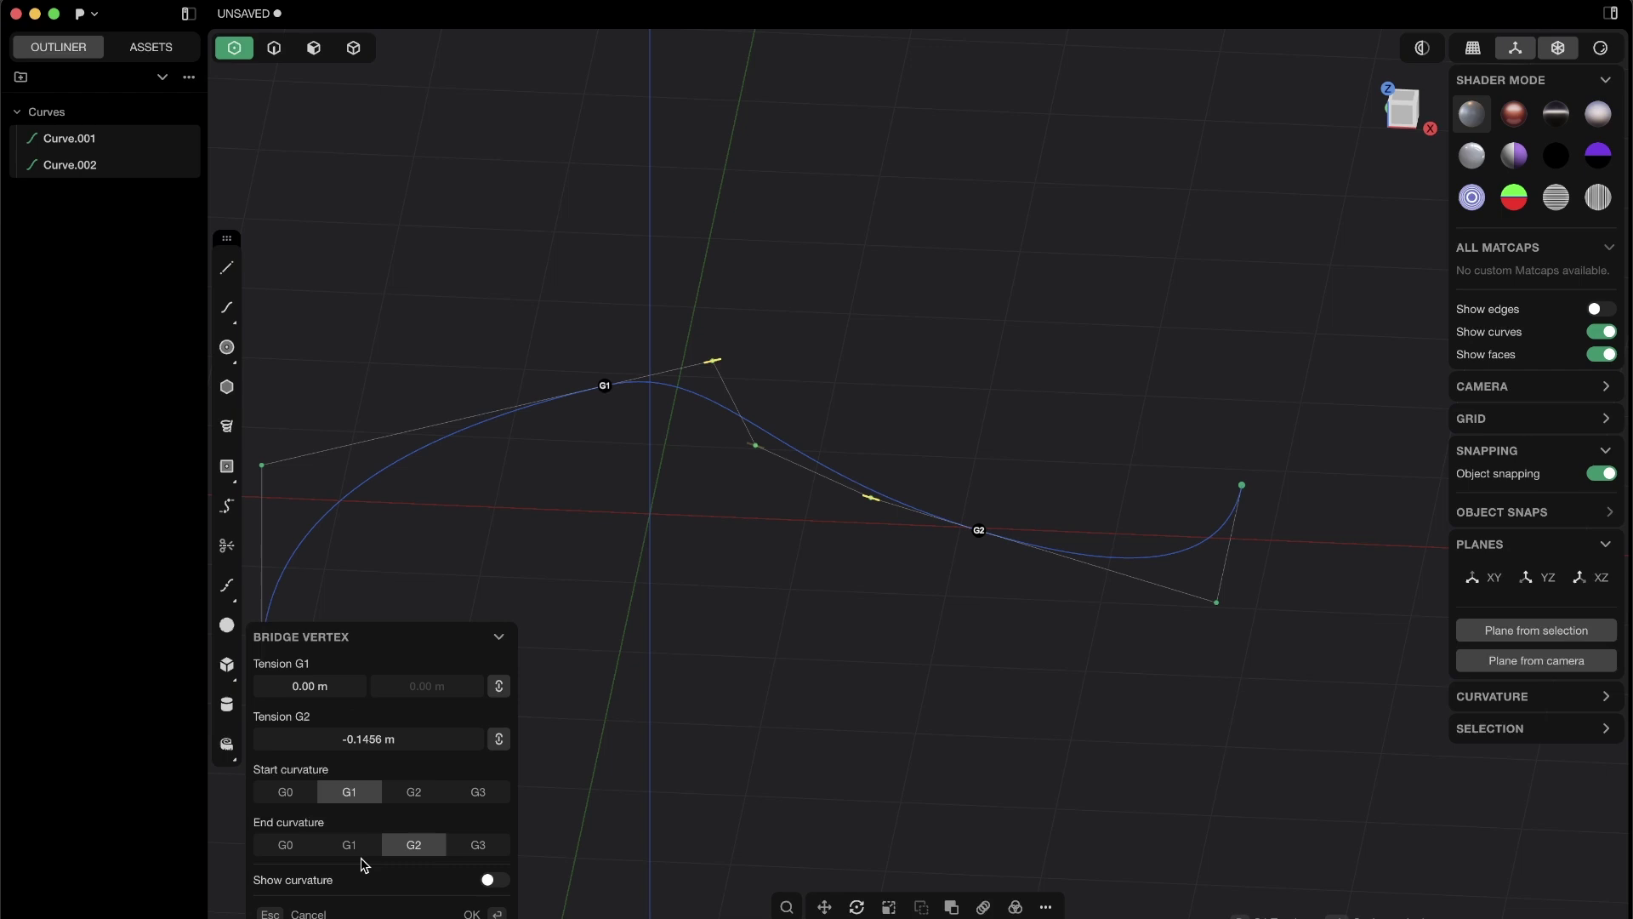
pyautogui.click(352, 848)
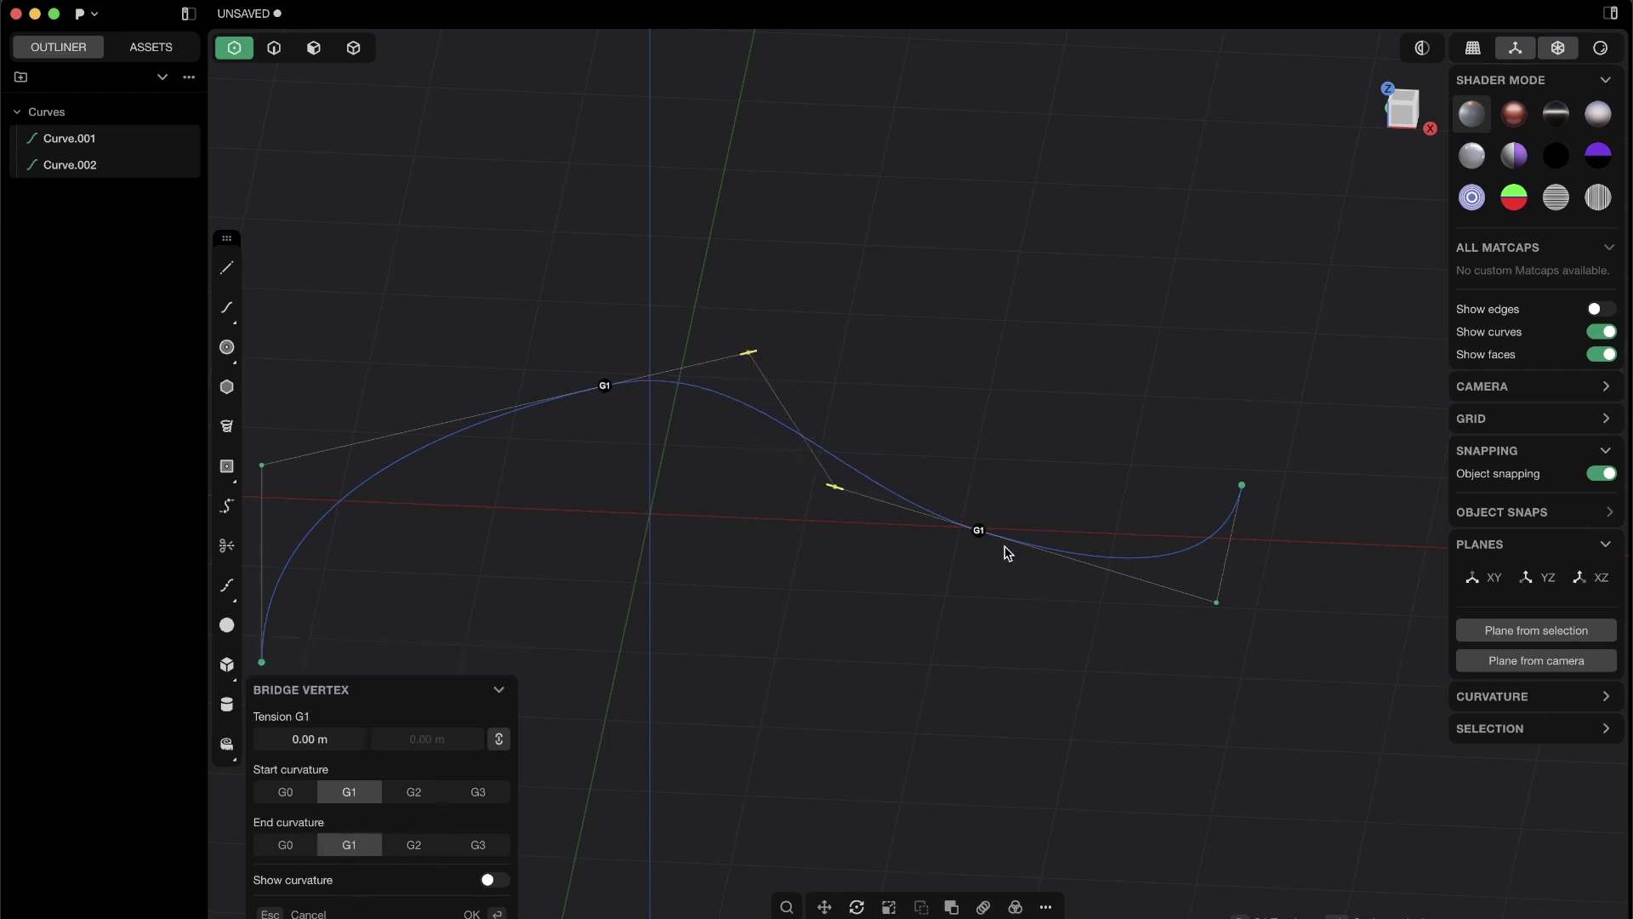
pyautogui.moveTo(766, 352); pyautogui.dragTo(795, 336)
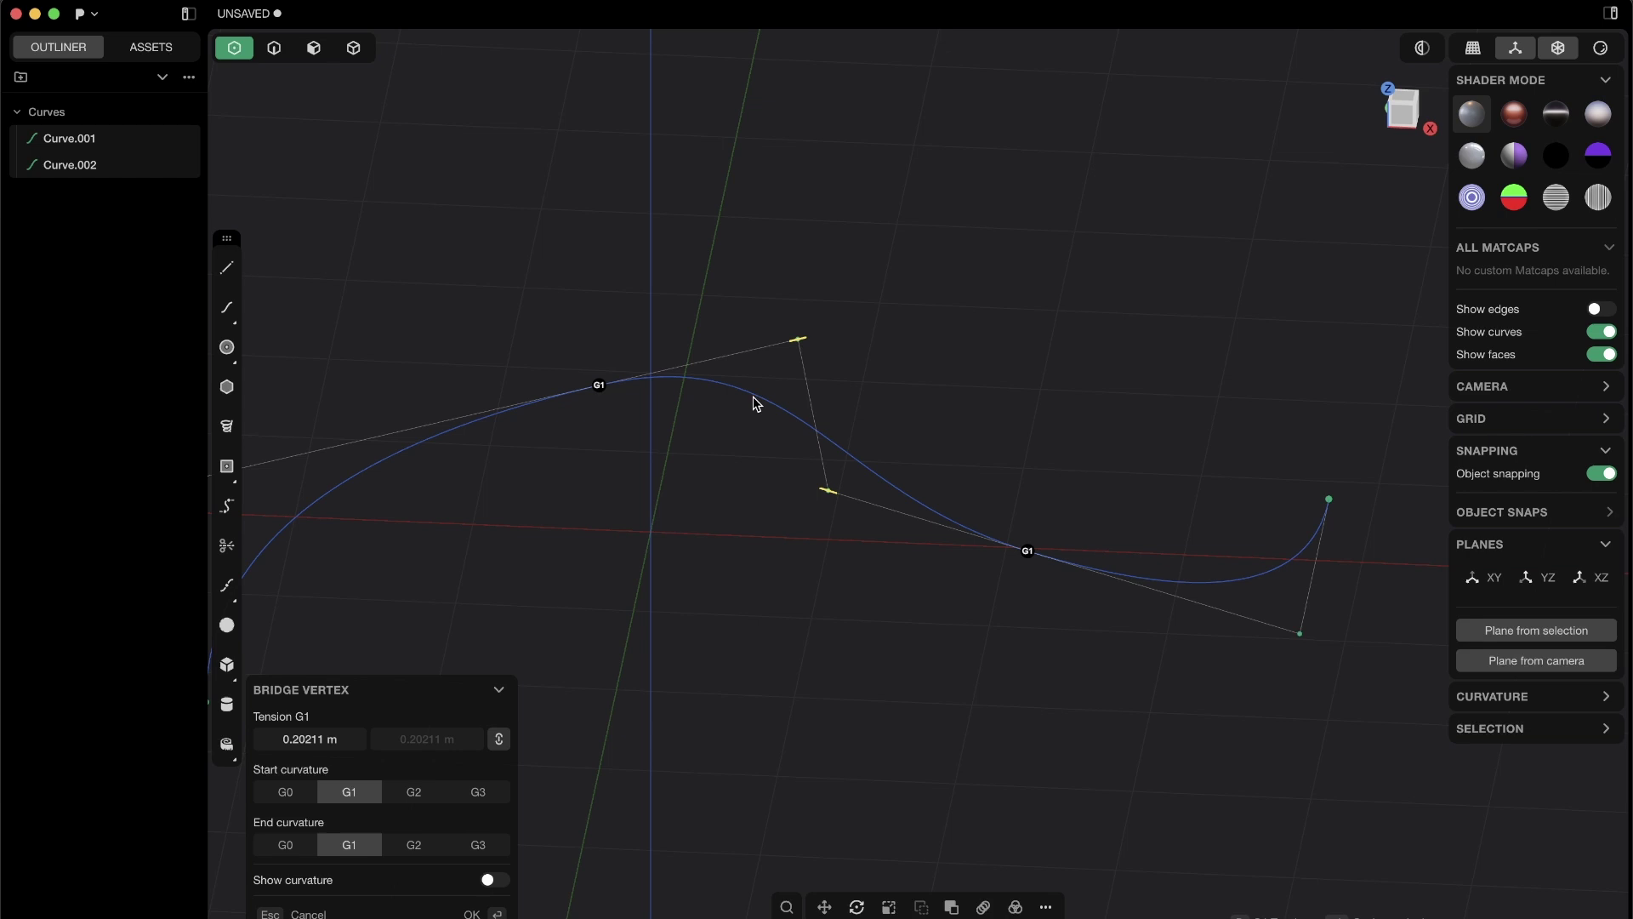
pyautogui.moveTo(754, 399); pyautogui.dragTo(827, 375, button='middle')
pyautogui.moveTo(773, 344); pyautogui.dragTo(842, 312)
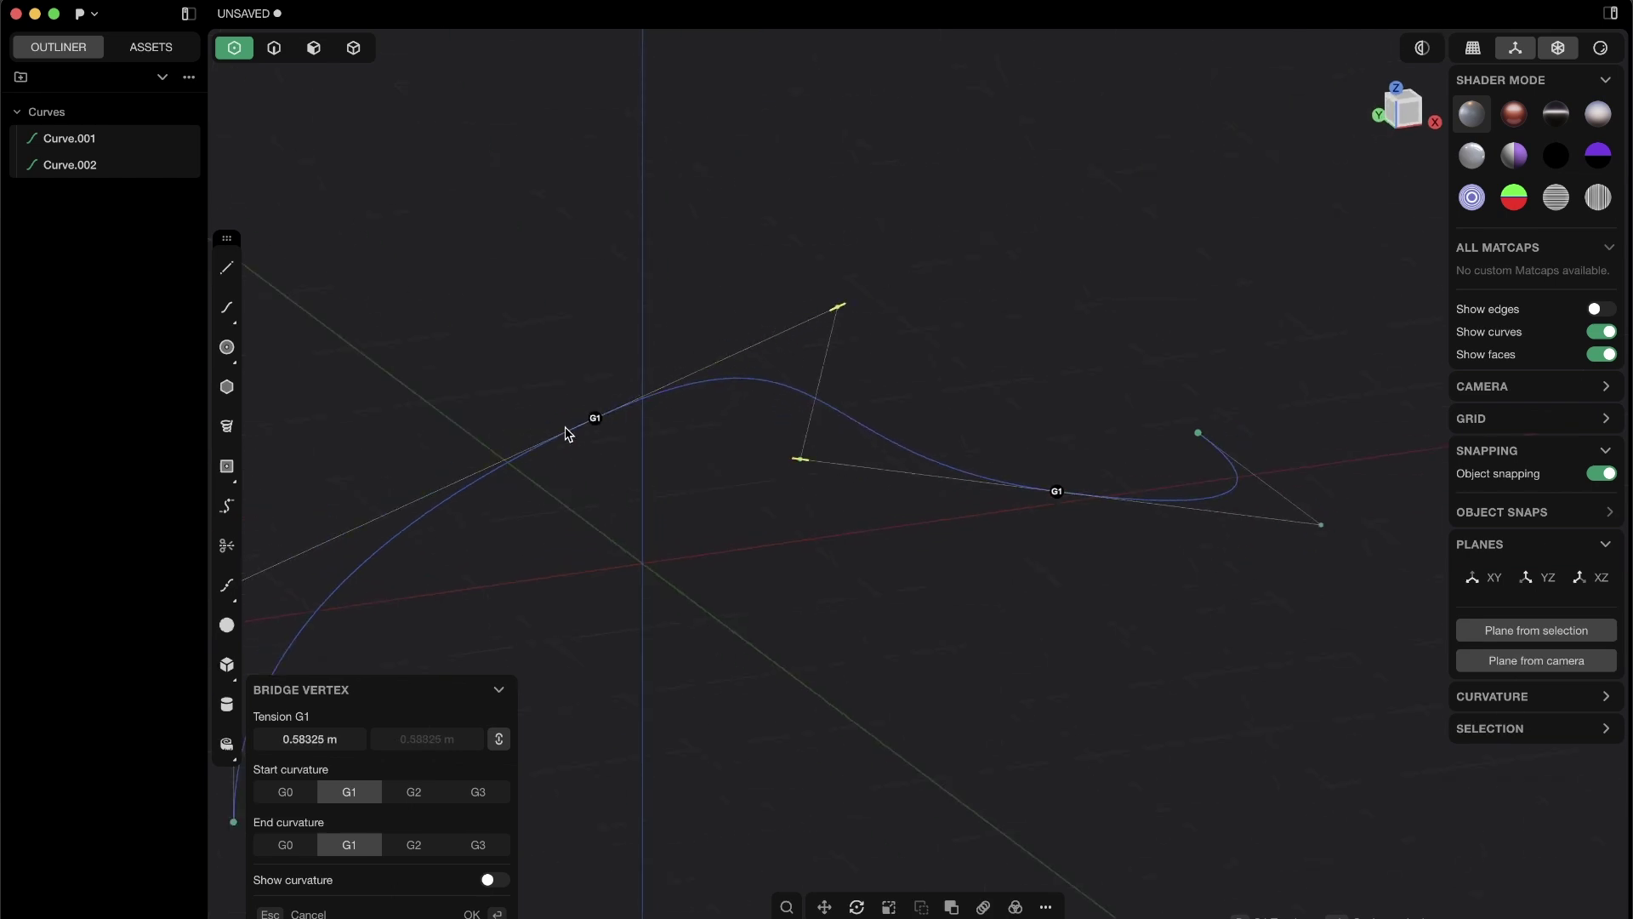
pyautogui.moveTo(566, 428); pyautogui.dragTo(646, 395, button='middle')
pyautogui.moveTo(763, 300); pyautogui.dragTo(784, 329, button='middle')
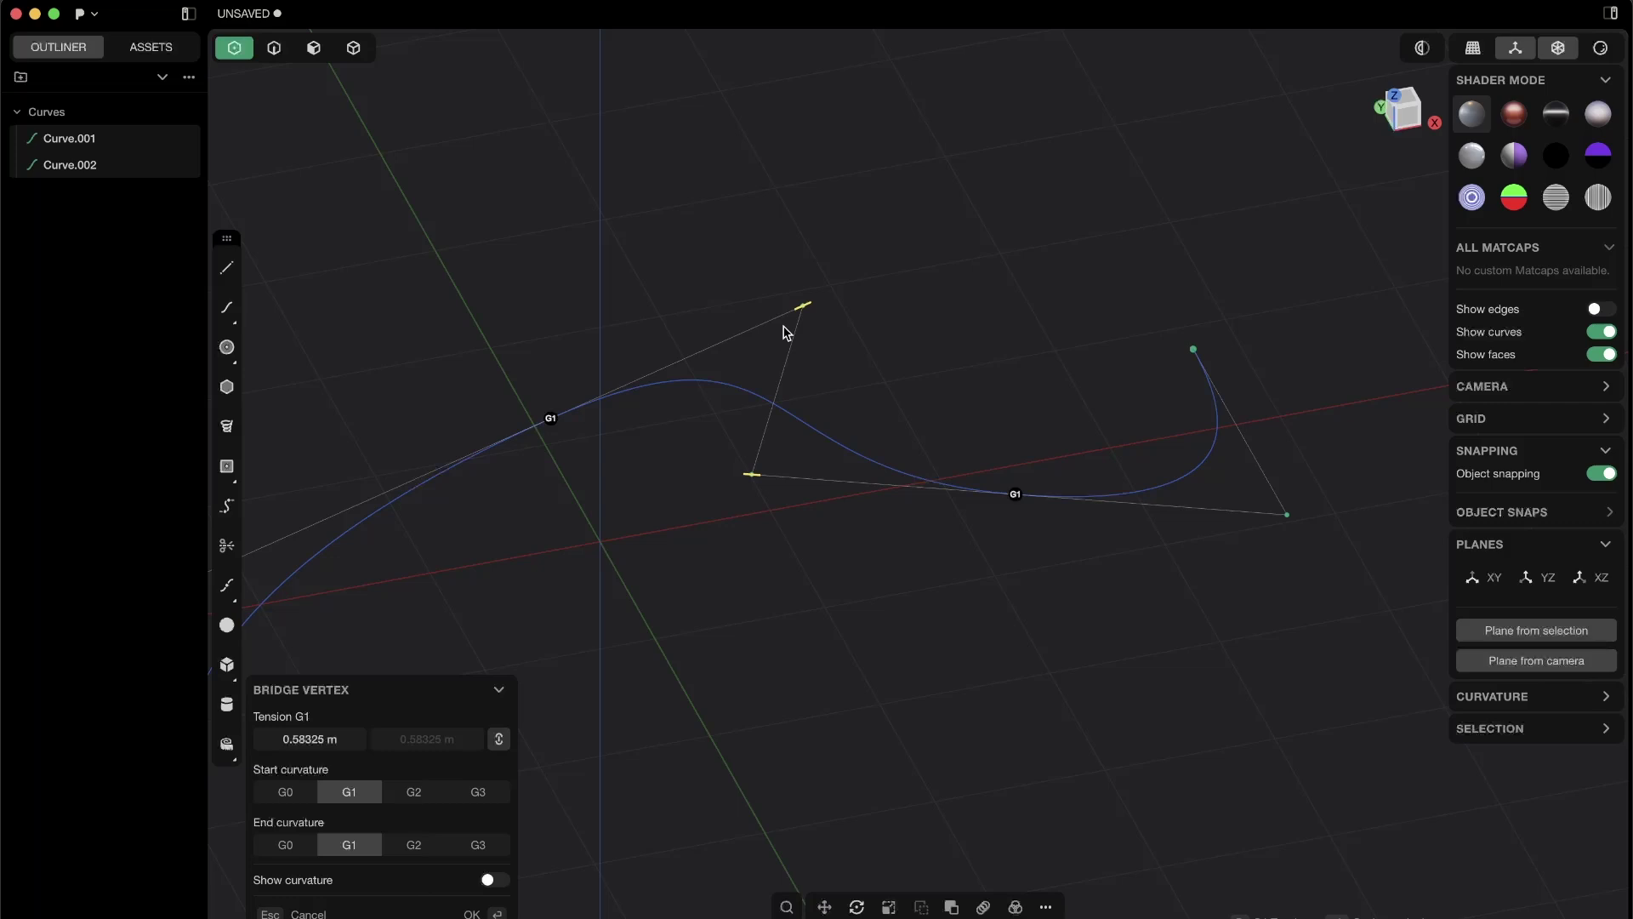
# Step: Reduce the bridge's G1 tension to about 0.117 m, cancel the bridge and clear the vertex selection
pyautogui.moveTo(802, 315); pyautogui.dragTo(754, 340)
pyautogui.moveTo(754, 339); pyautogui.dragTo(894, 416, button='middle')
pyautogui.moveTo(893, 416)
pyautogui.mouseDown()
pyautogui.moveTo(1007, 412)
pyautogui.moveTo(921, 413)
pyautogui.mouseUp()
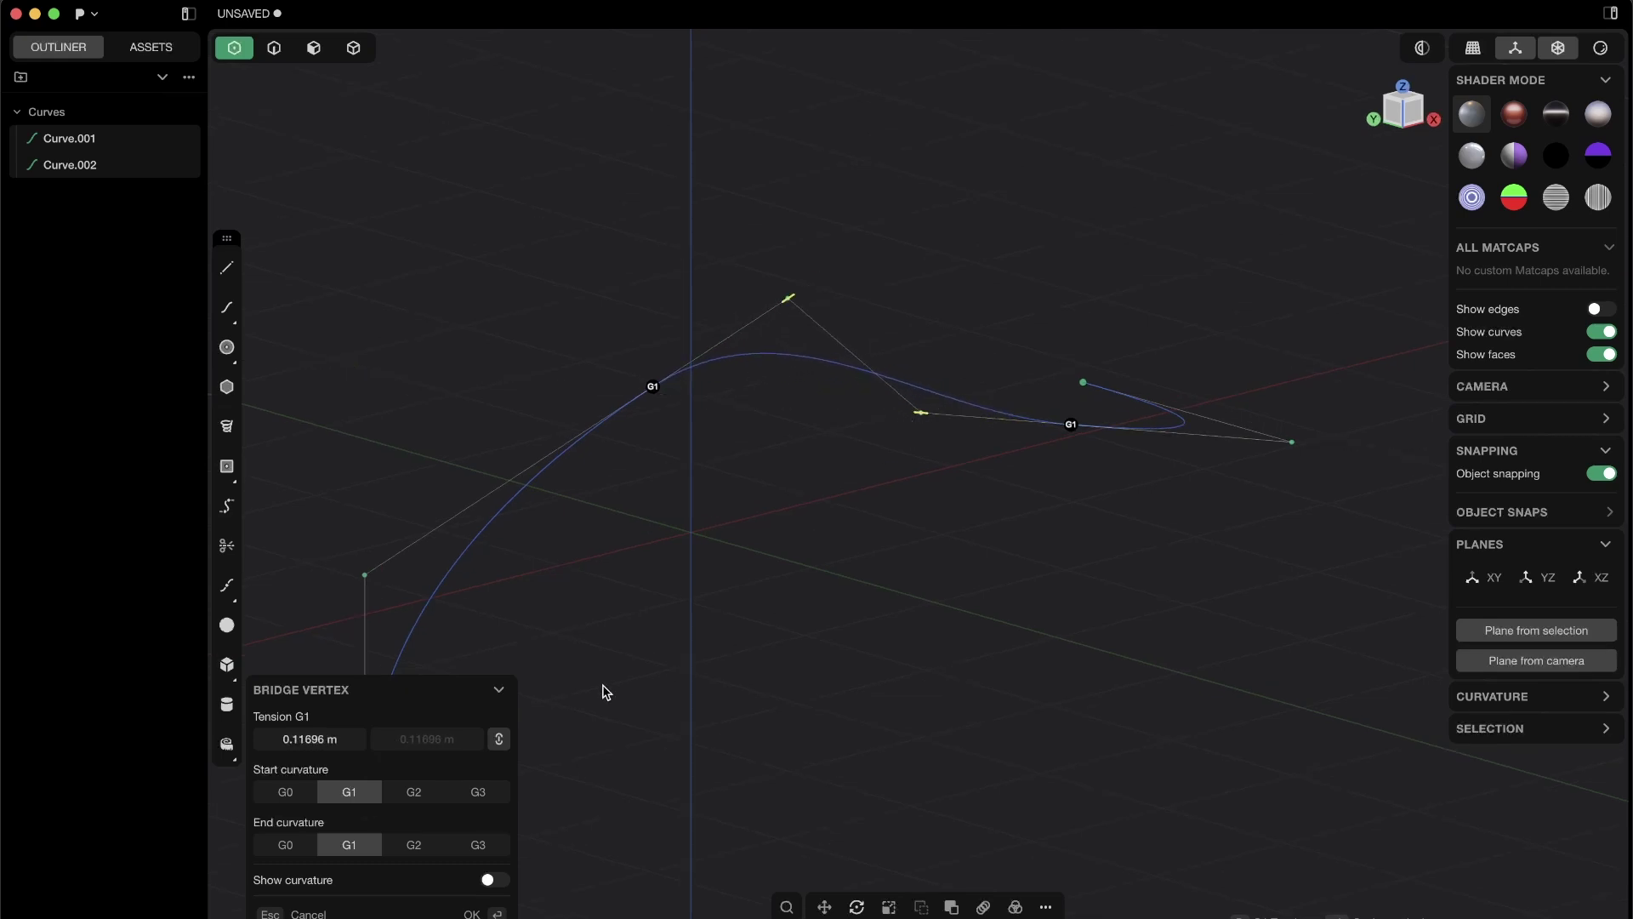
pyautogui.moveTo(667, 522); pyautogui.dragTo(638, 561, button='middle')
pyautogui.press('Escape')
pyautogui.moveTo(1035, 389); pyautogui.dragTo(647, 374, button='middle')
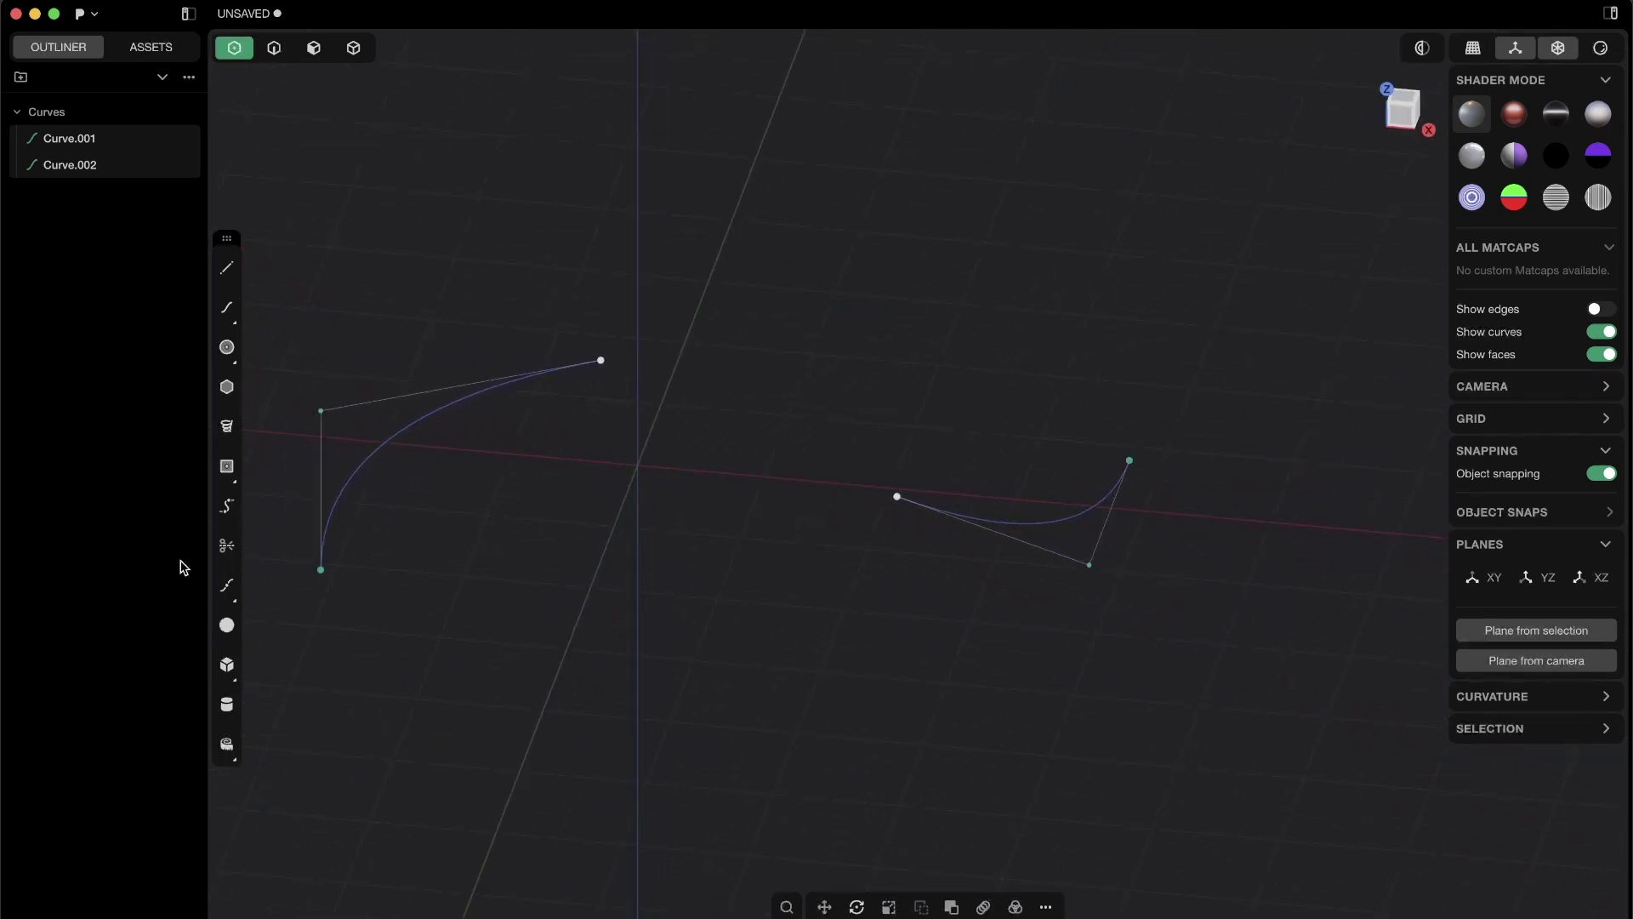
pyautogui.keyDown('shift'); pyautogui.moveTo(578, 444); pyautogui.dragTo(639, 439, button='middle'); pyautogui.keyUp('shift')
pyautogui.click(734, 359)
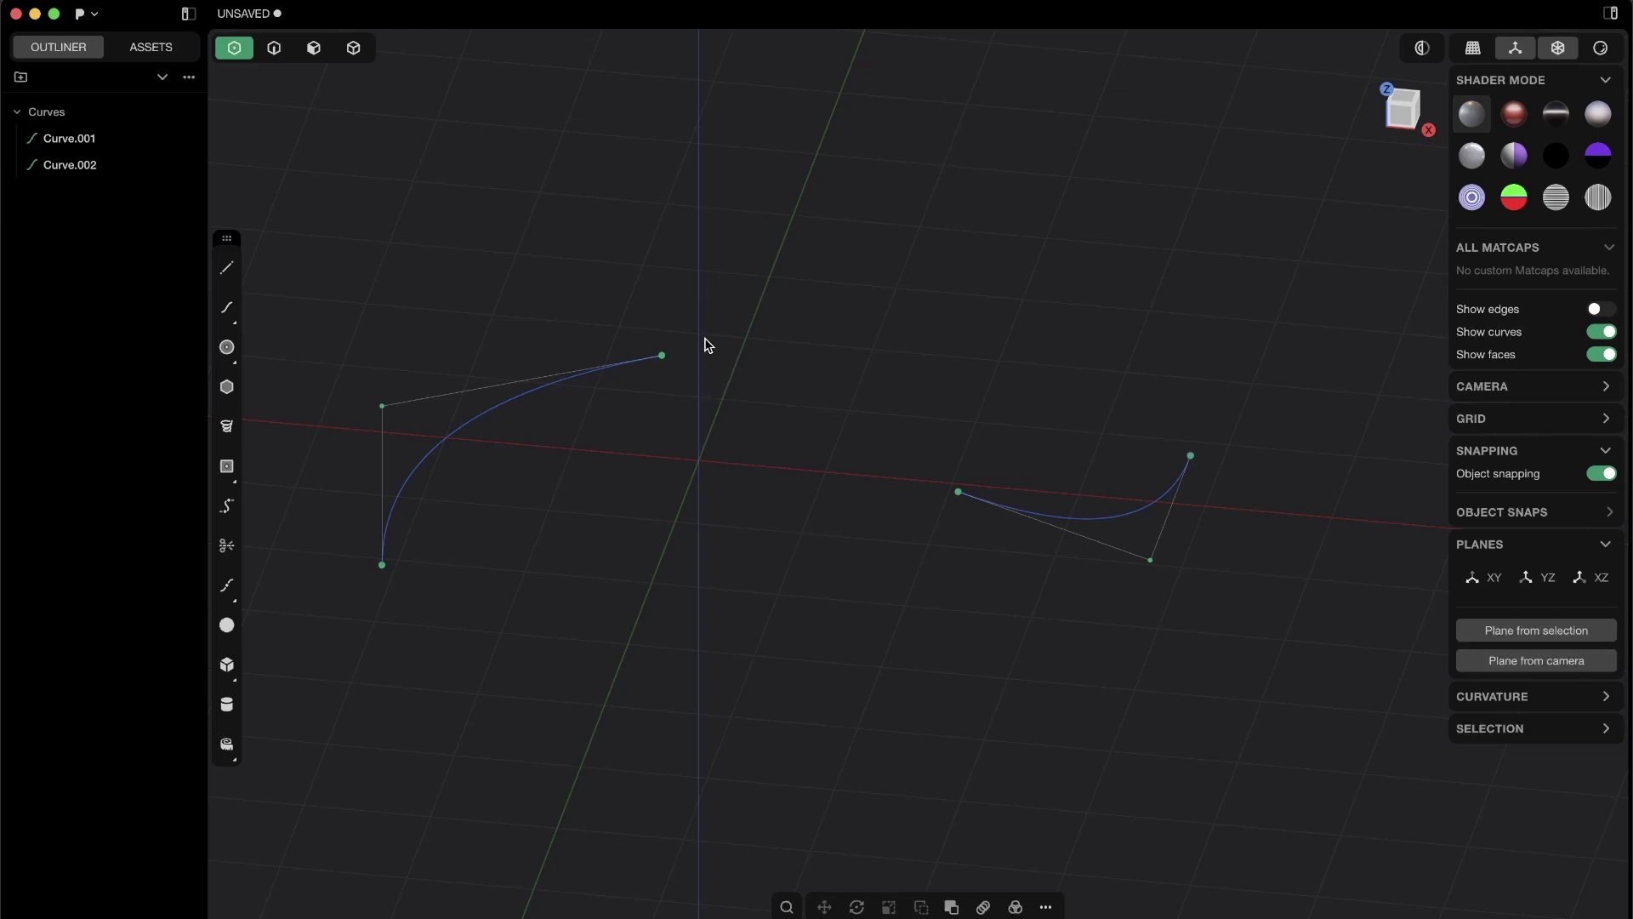
# Step: Start a spline curve at the free upper end of Curve.001 and place its second control point along that curve's tangent
pyautogui.moveTo(229, 316)
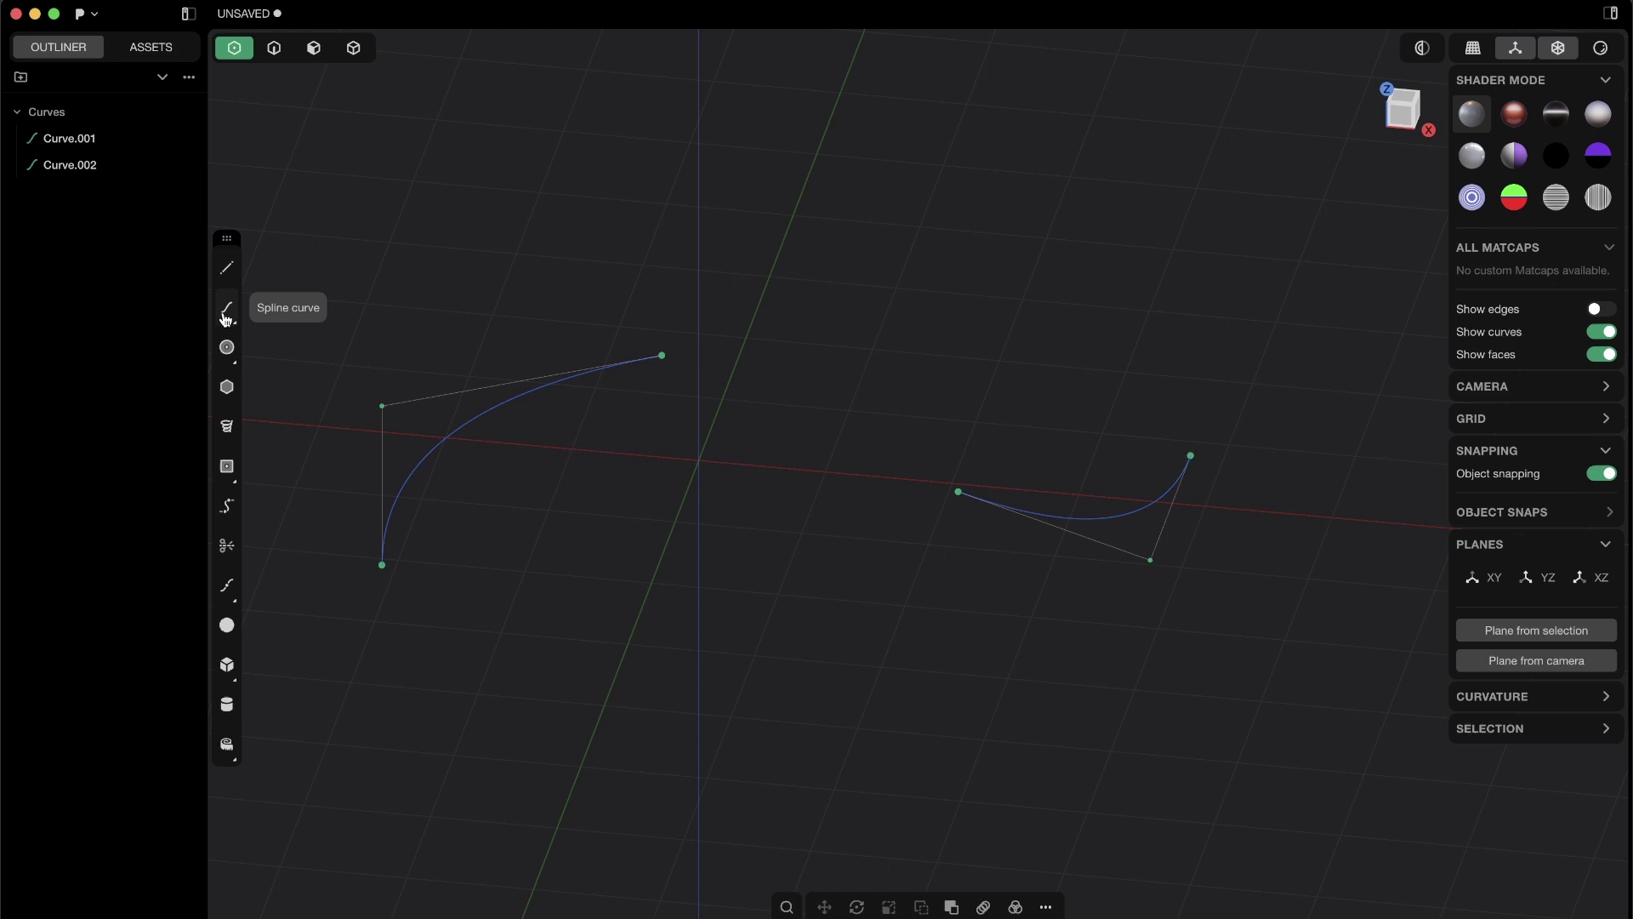
pyautogui.moveTo(258, 336); pyautogui.dragTo(259, 334)
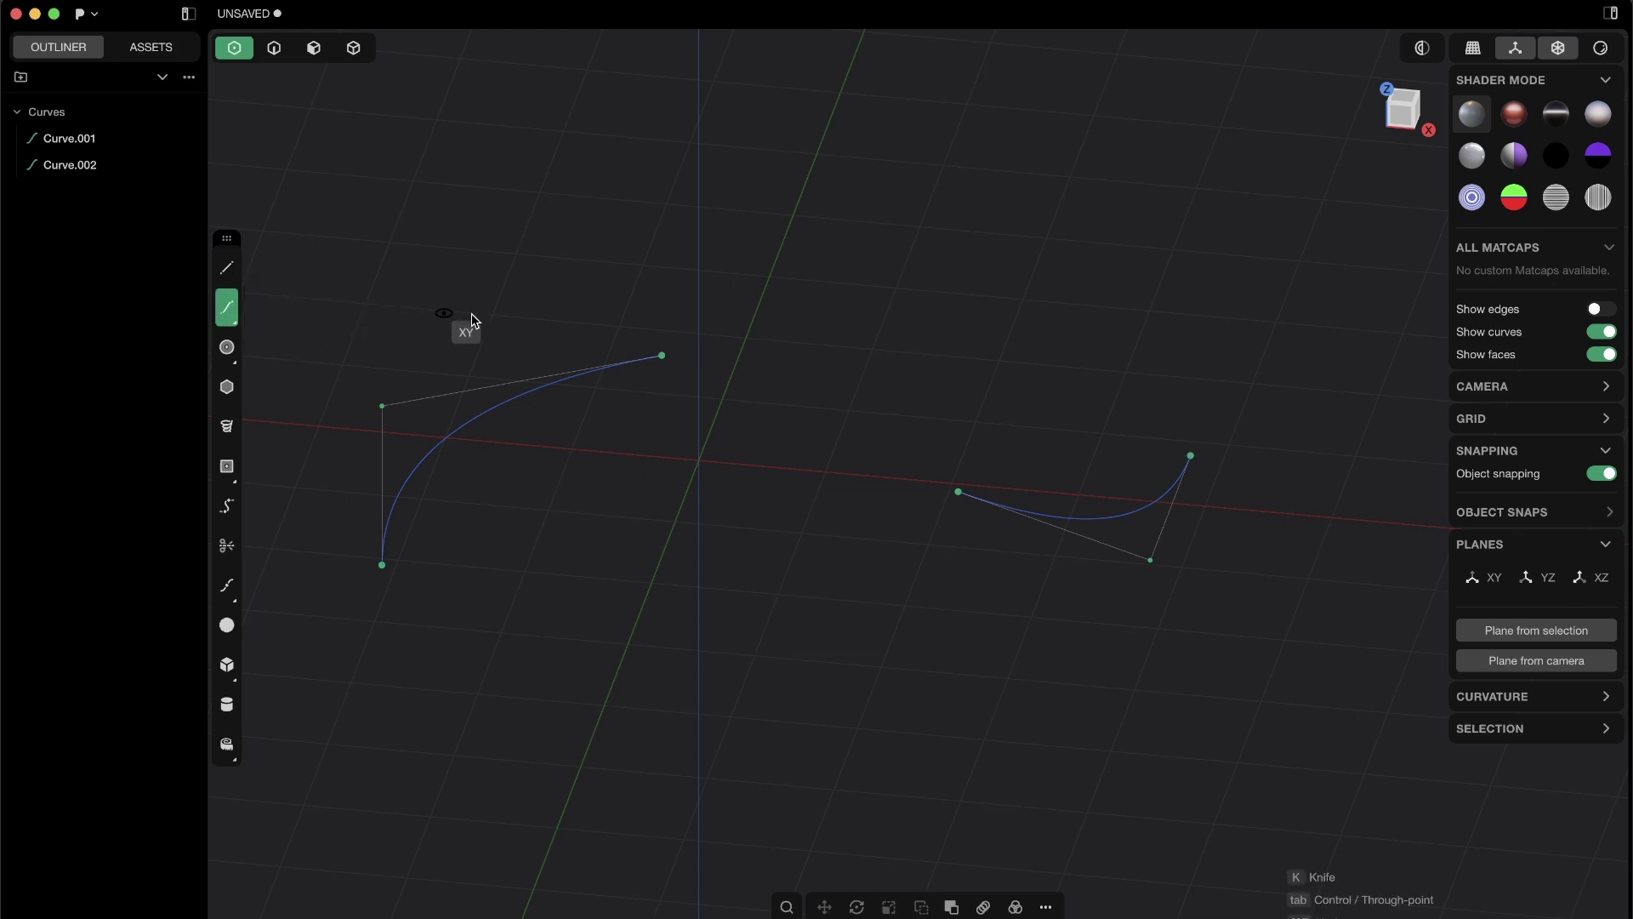
pyautogui.scroll(2, 731, 285)
pyautogui.click(654, 365)
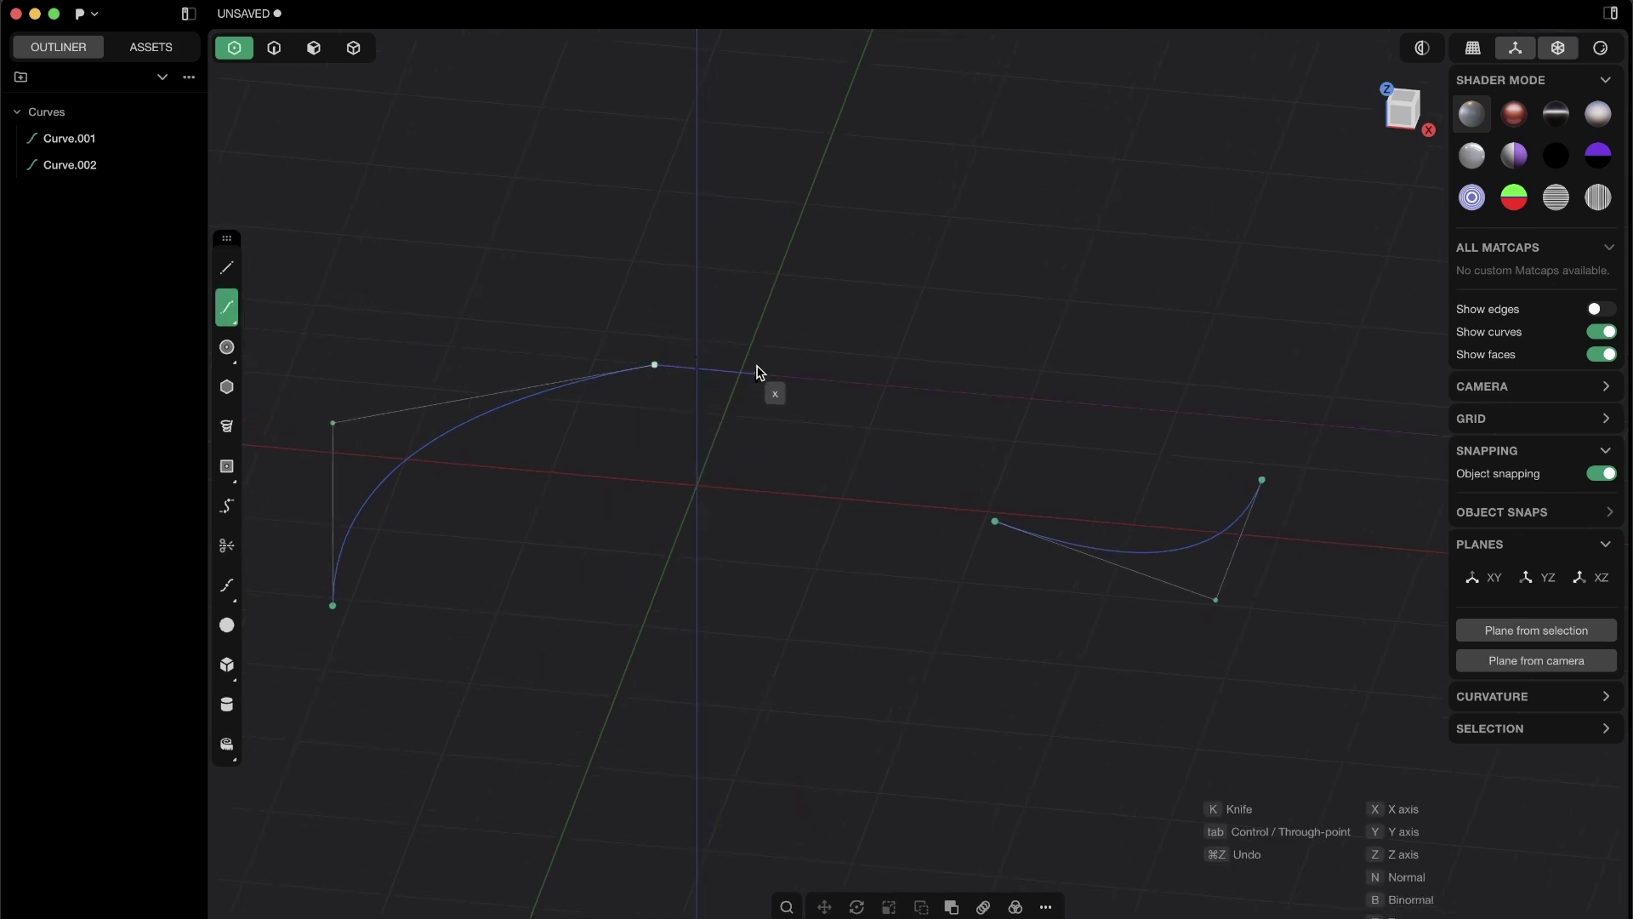
pyautogui.moveTo(734, 358); pyautogui.dragTo(784, 313, button='middle')
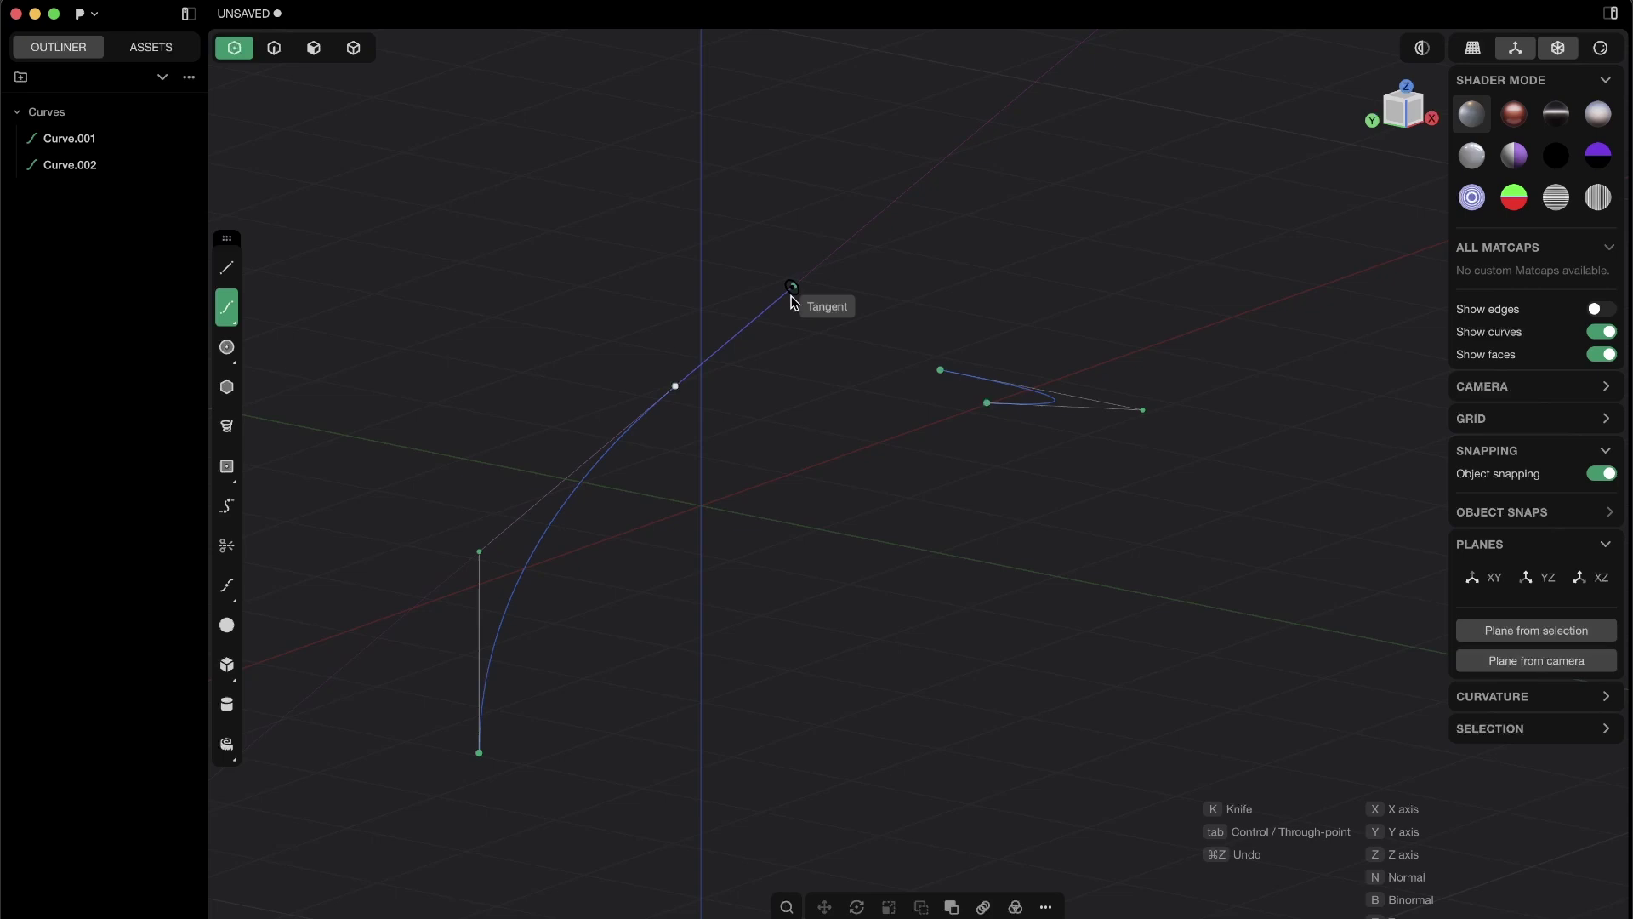
pyautogui.moveTo(770, 311); pyautogui.dragTo(754, 326, button='middle')
pyautogui.click(752, 326)
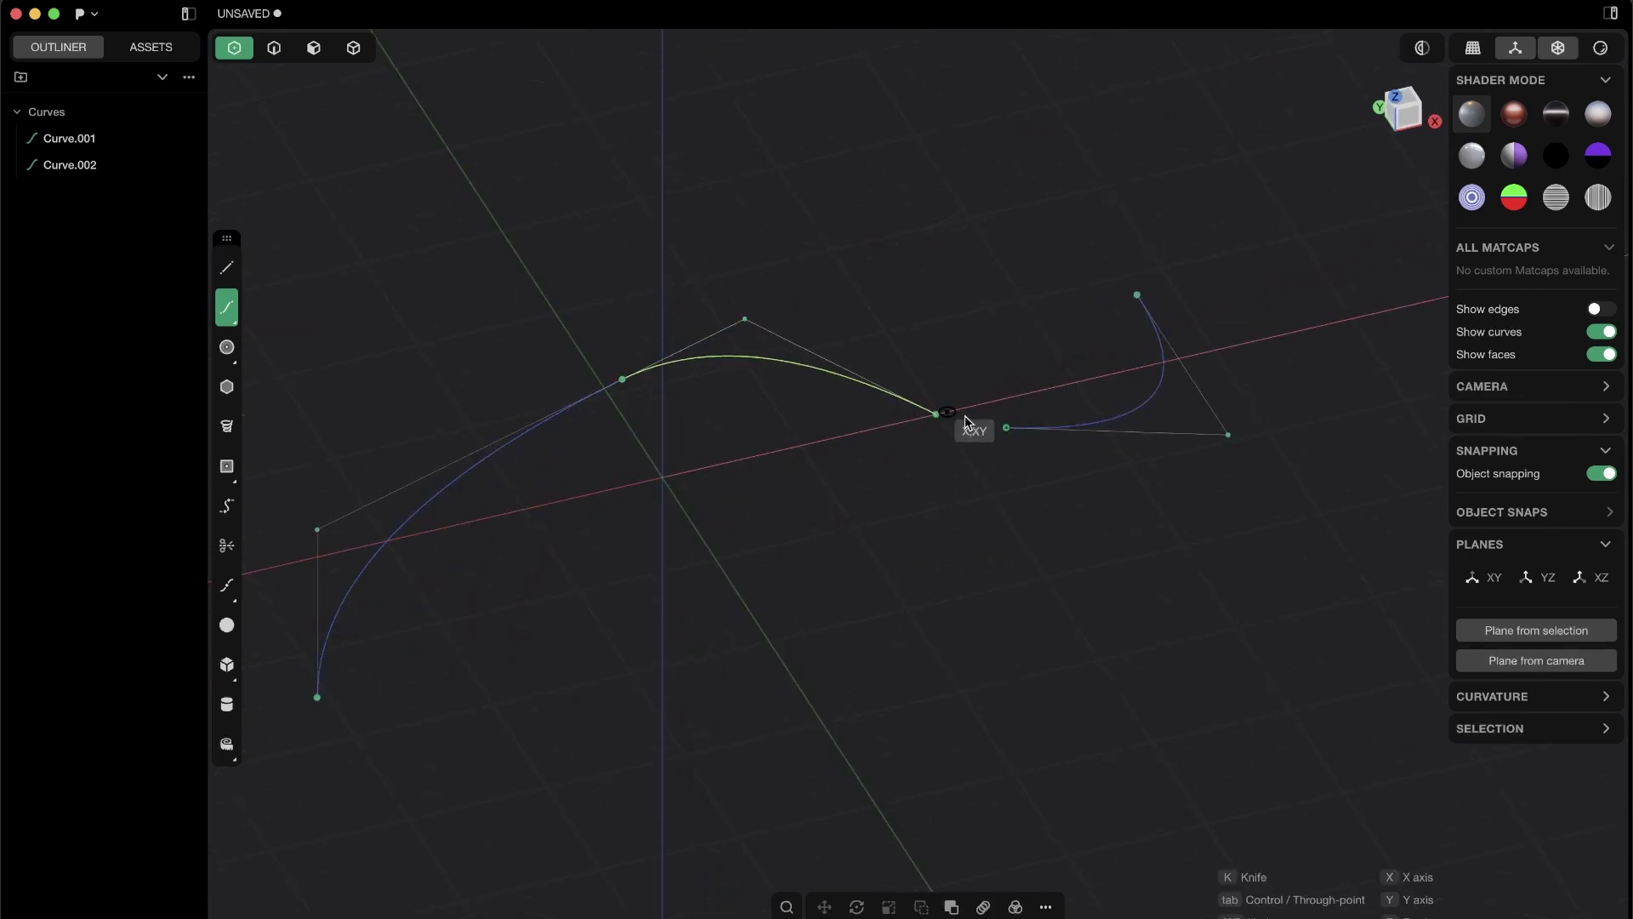
# Step: Place the third control point on the tangent line of Curve.002, end the spline at that curve's near endpoint and finish it
pyautogui.moveTo(964, 415); pyautogui.dragTo(879, 352, button='middle')
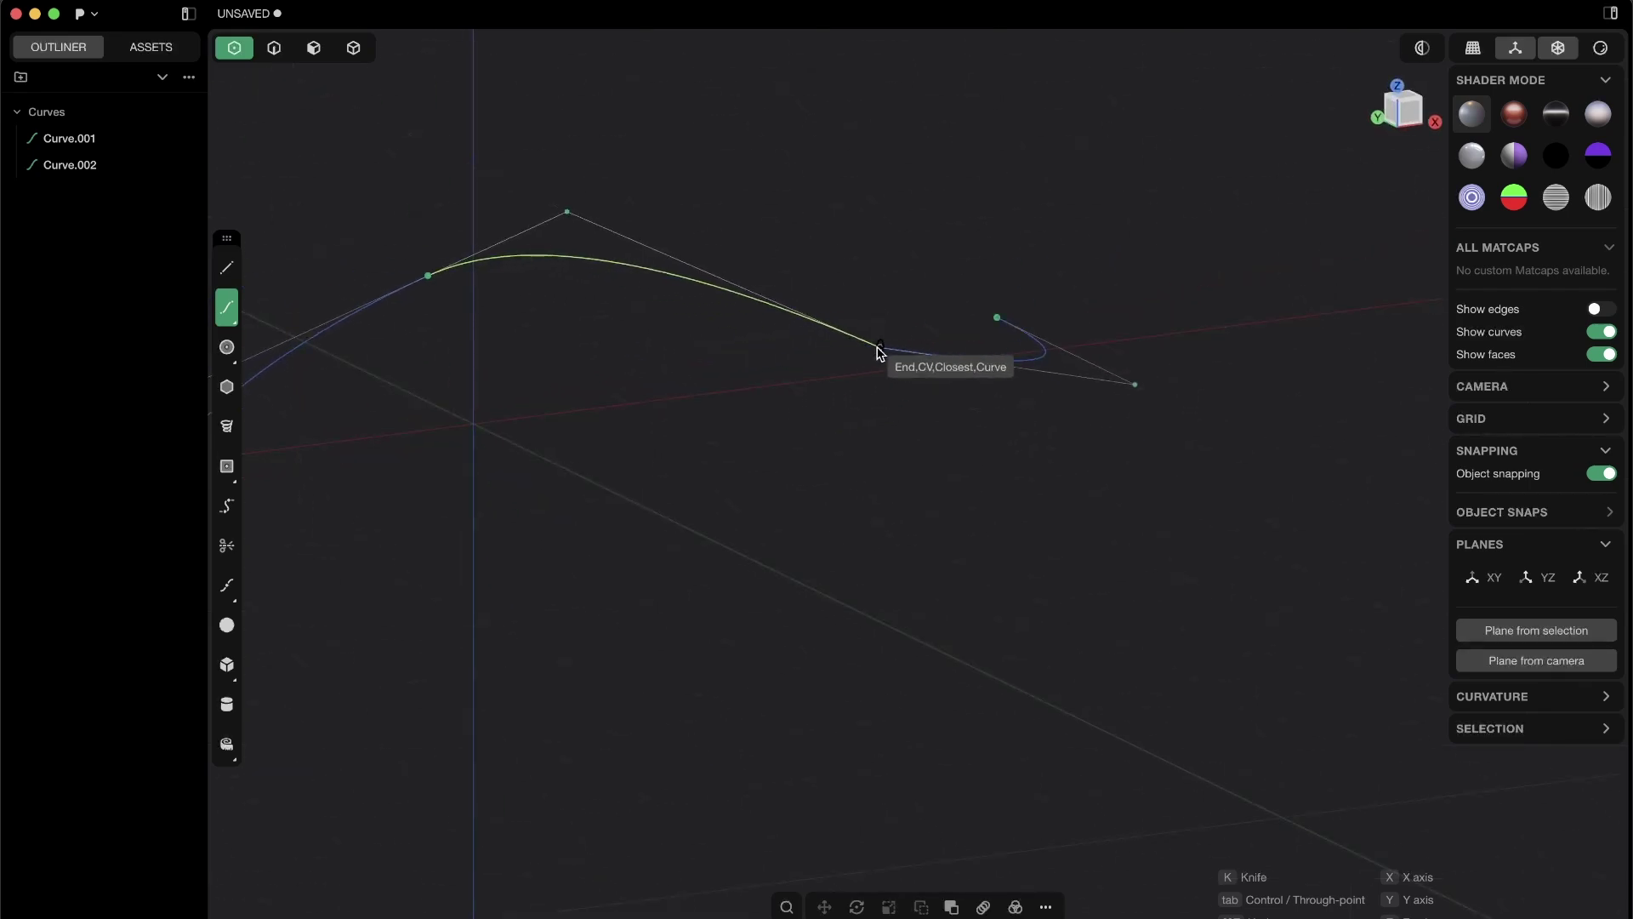
pyautogui.moveTo(864, 339); pyautogui.dragTo(771, 390, button='middle')
pyautogui.scroll(2, 871, 404)
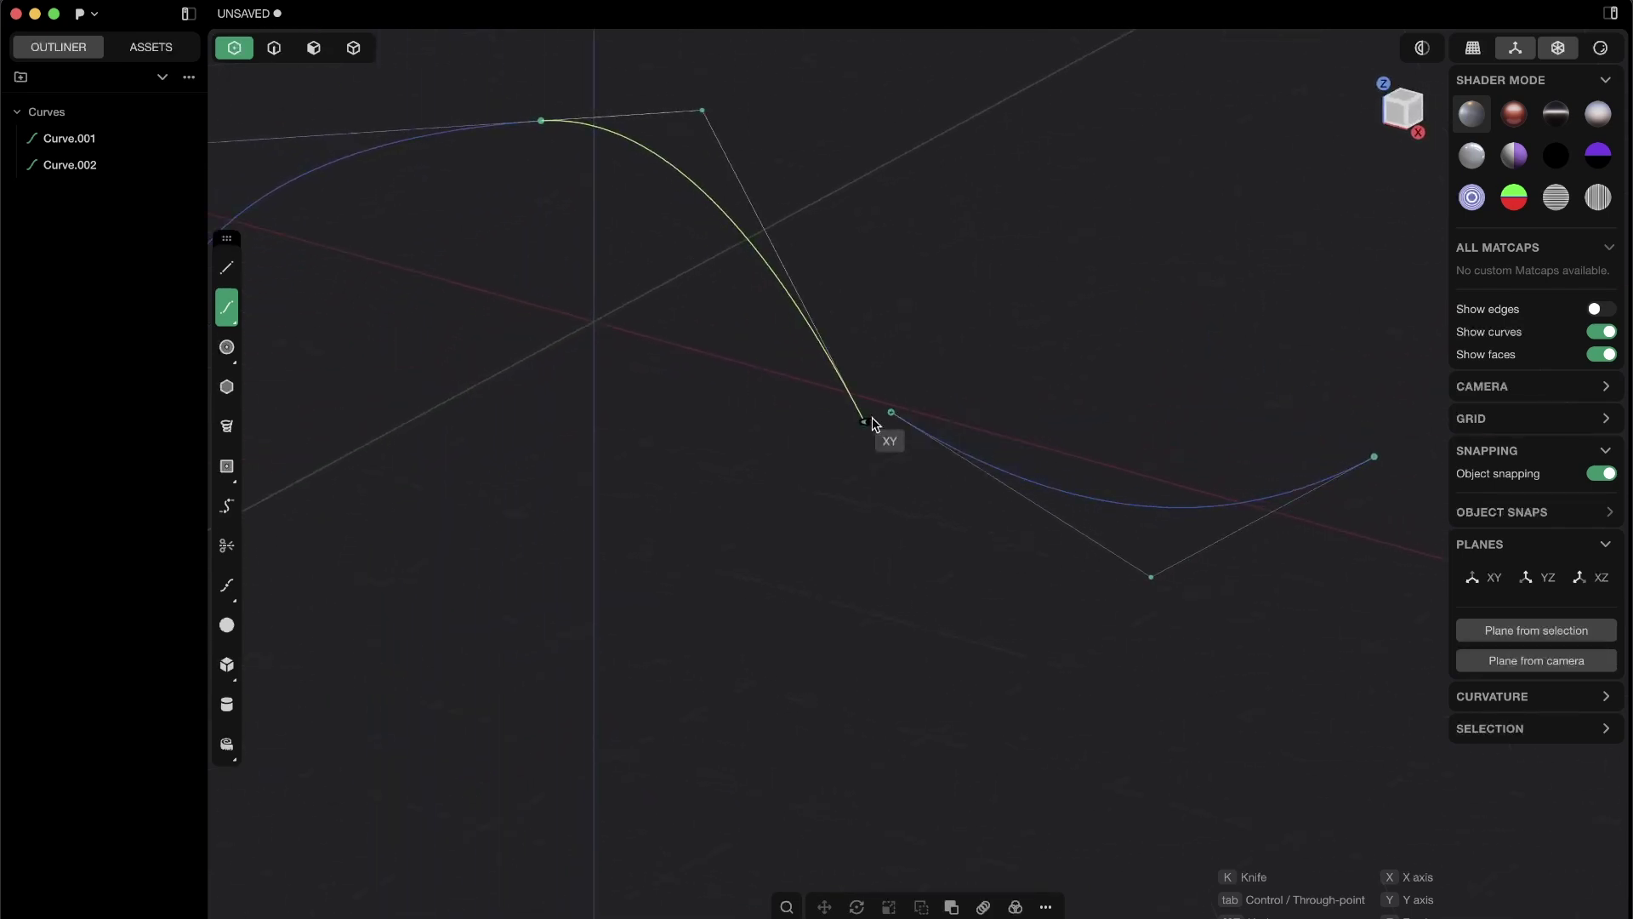
pyautogui.moveTo(897, 401); pyautogui.dragTo(853, 429, button='middle')
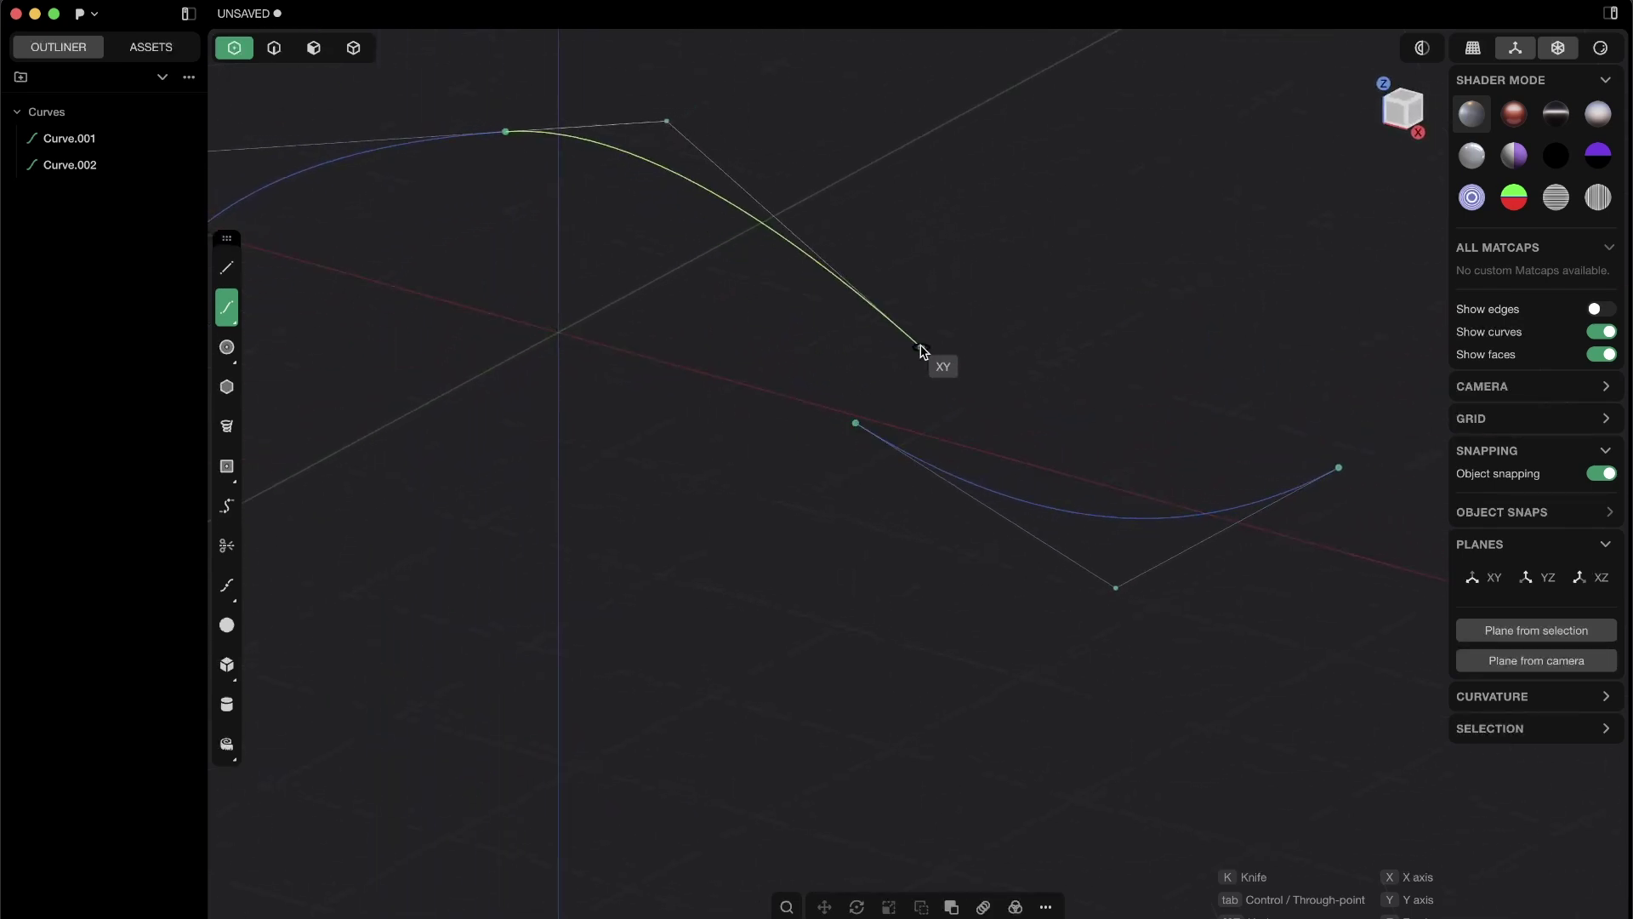
pyautogui.moveTo(926, 354); pyautogui.dragTo(846, 408, button='middle')
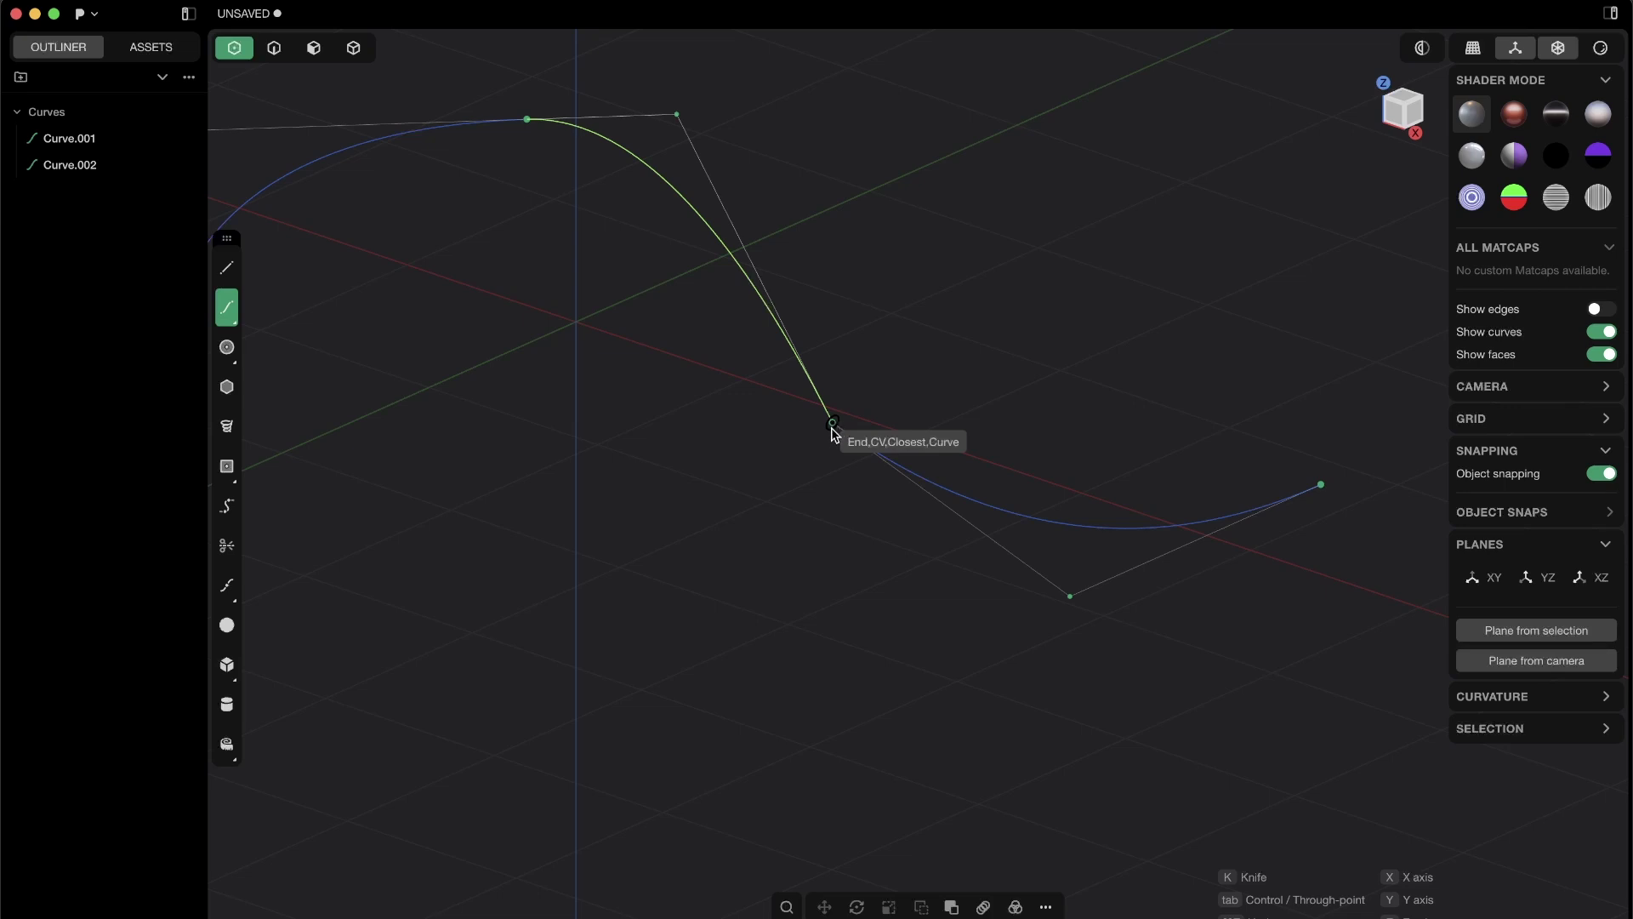
pyautogui.moveTo(835, 434)
pyautogui.mouseDown(button='middle')
pyautogui.moveTo(936, 376)
pyautogui.moveTo(923, 414)
pyautogui.moveTo(842, 429)
pyautogui.moveTo(835, 448)
pyautogui.mouseUp(button='middle')
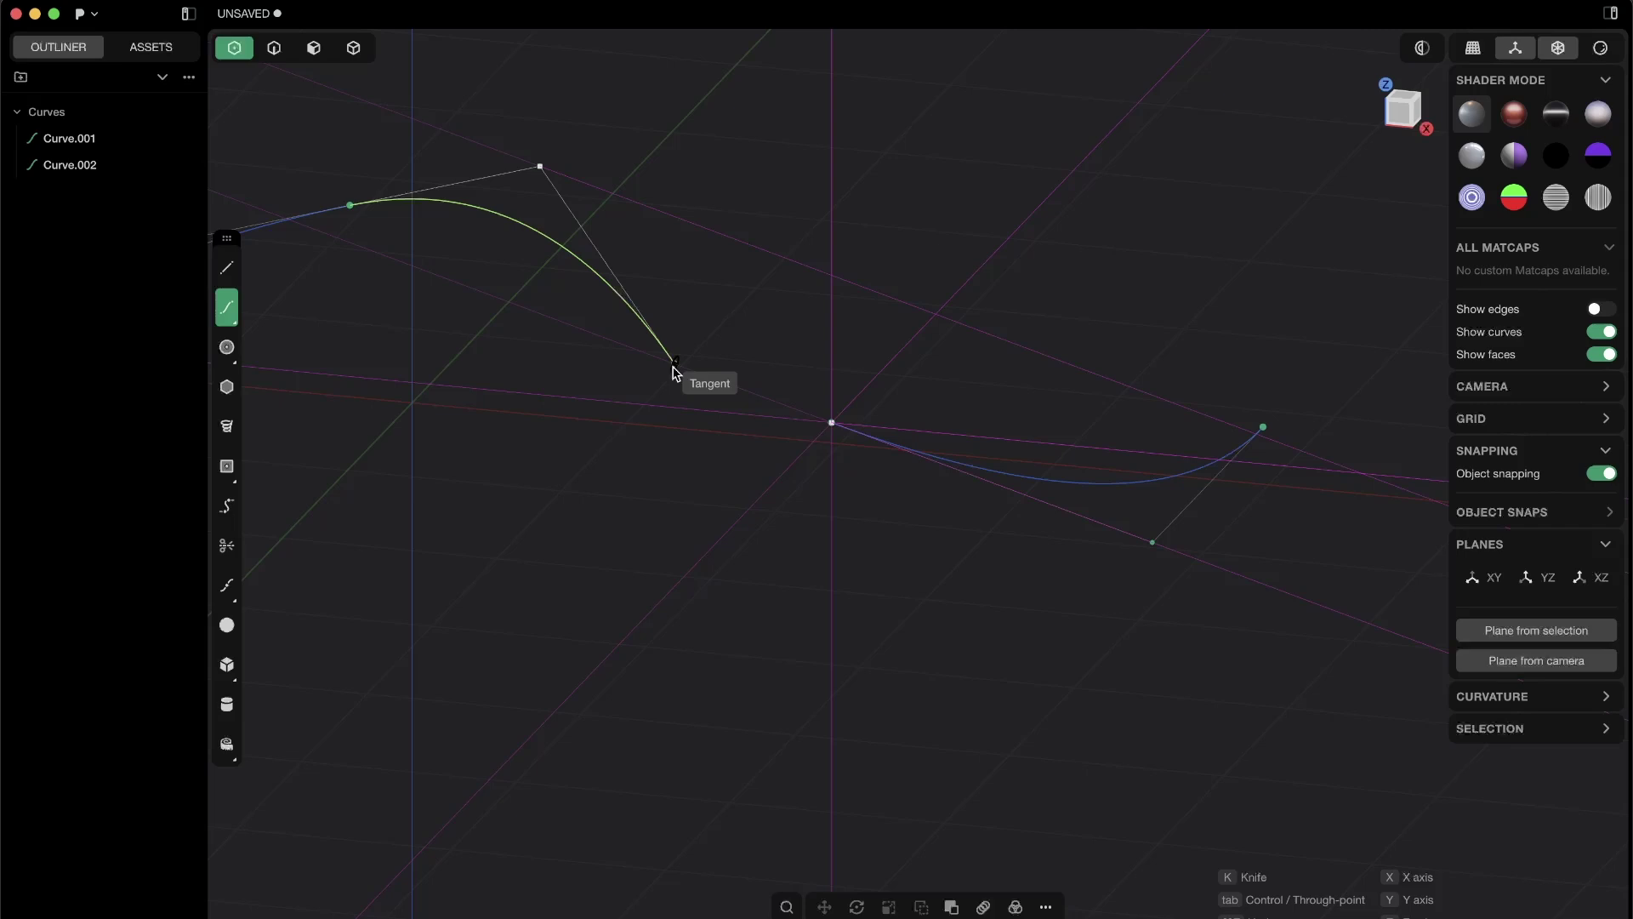
pyautogui.click(673, 367)
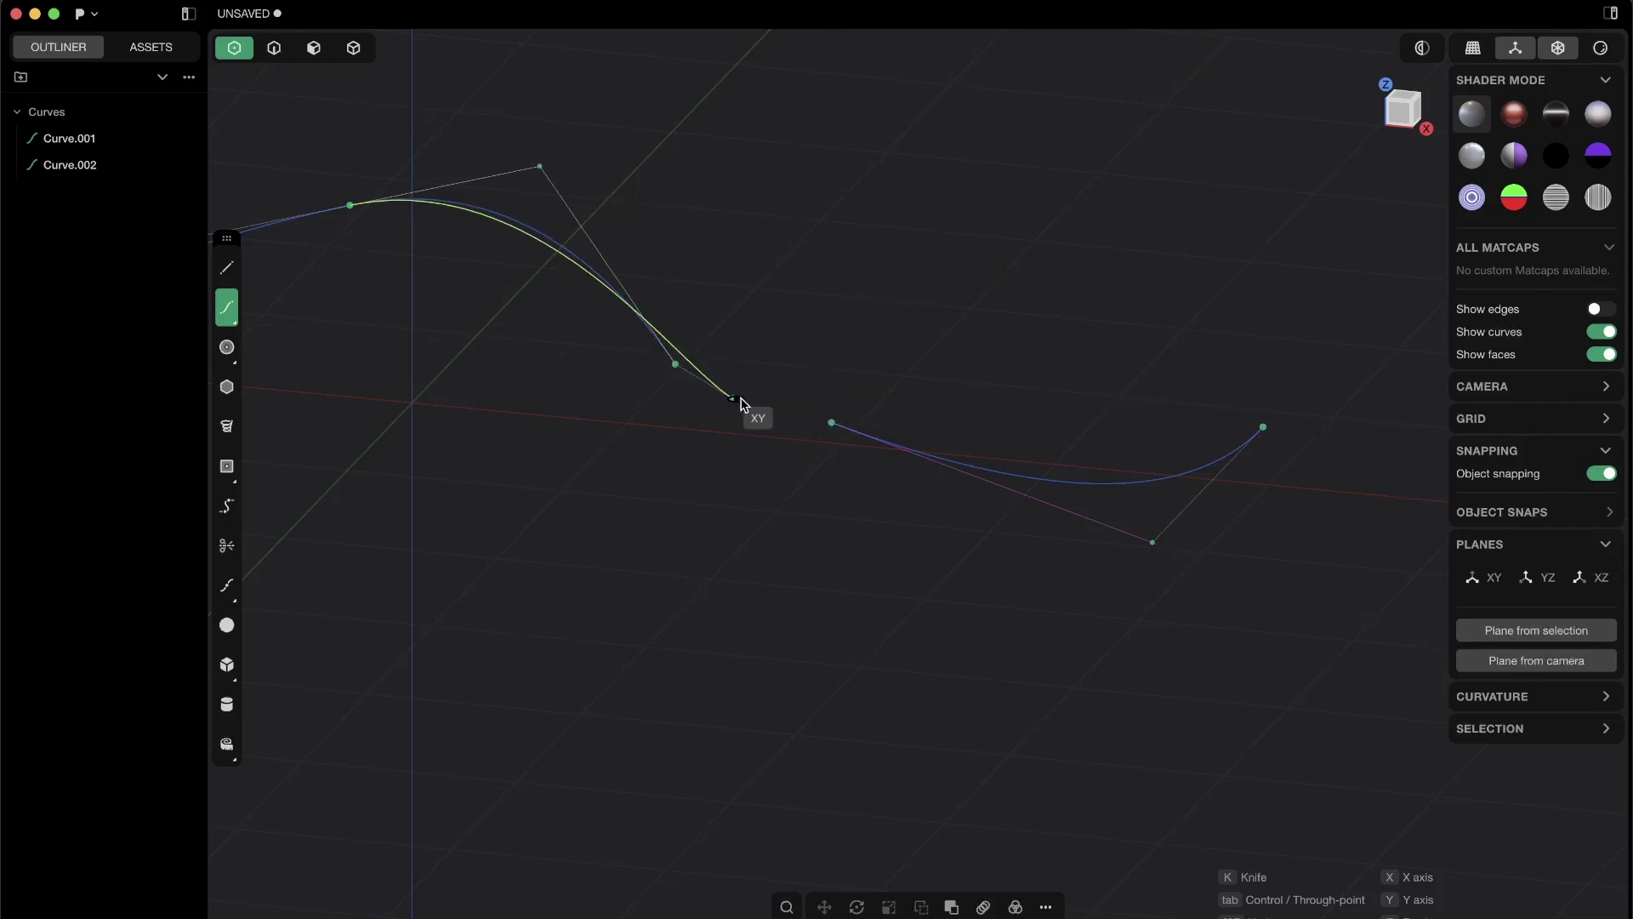
pyautogui.click(829, 423)
pyautogui.rightClick(903, 391)
# Step: Select the connecting spline's two inner control points and examine their alignment with the neighbouring curves' handles
pyautogui.moveTo(894, 418); pyautogui.dragTo(791, 511, button='middle')
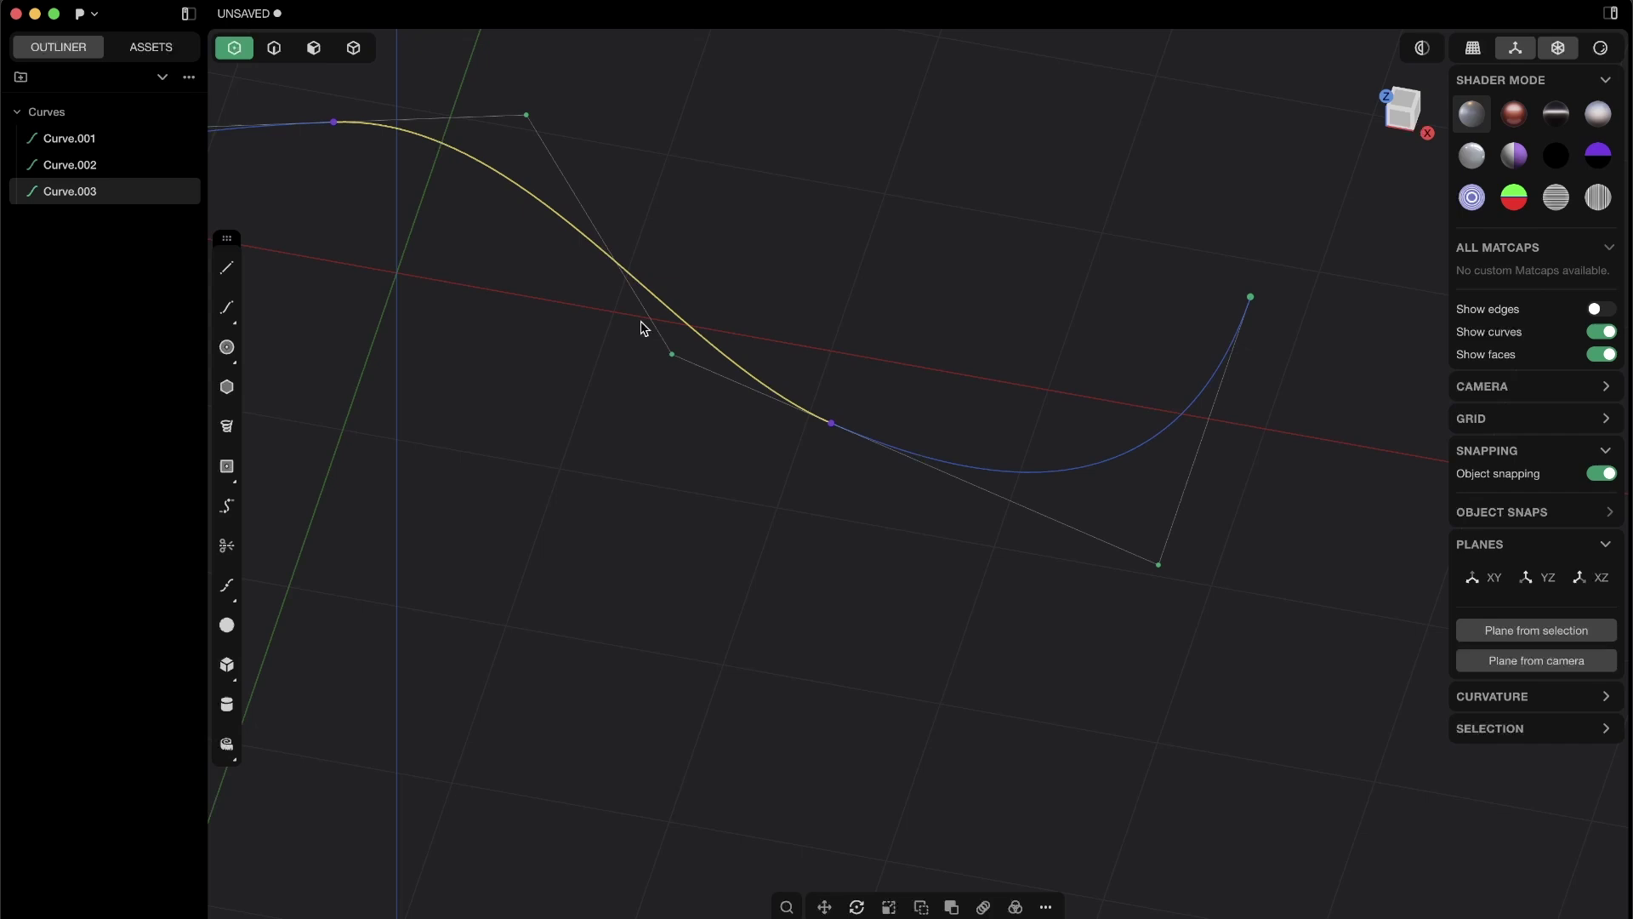
pyautogui.click(671, 354)
pyautogui.keyDown('shift'); pyautogui.moveTo(765, 358); pyautogui.dragTo(874, 532, button='middle'); pyautogui.keyUp('shift')
pyautogui.keyDown('shift'); pyautogui.moveTo(619, 244); pyautogui.dragTo(766, 381); pyautogui.keyUp('shift')
pyautogui.moveTo(700, 396); pyautogui.dragTo(567, 360, button='middle')
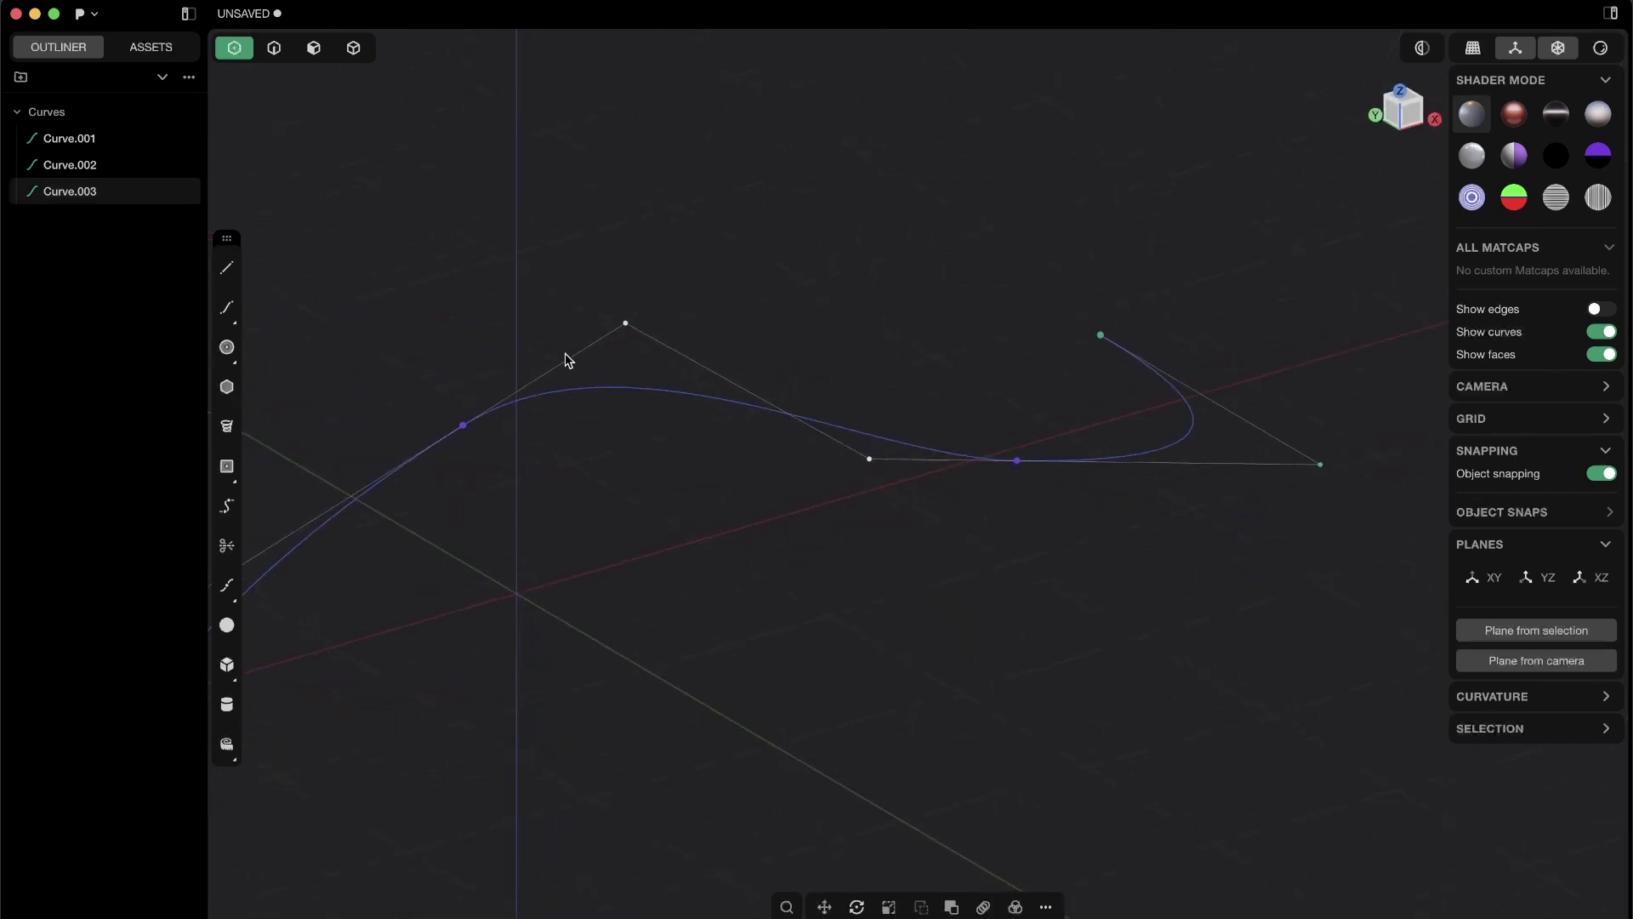
# Step: Select the neighbouring Curve.001 and the connecting spline in turn, and examine how the spline's control points follow the tangents
pyautogui.press('2')
pyautogui.click(435, 445)
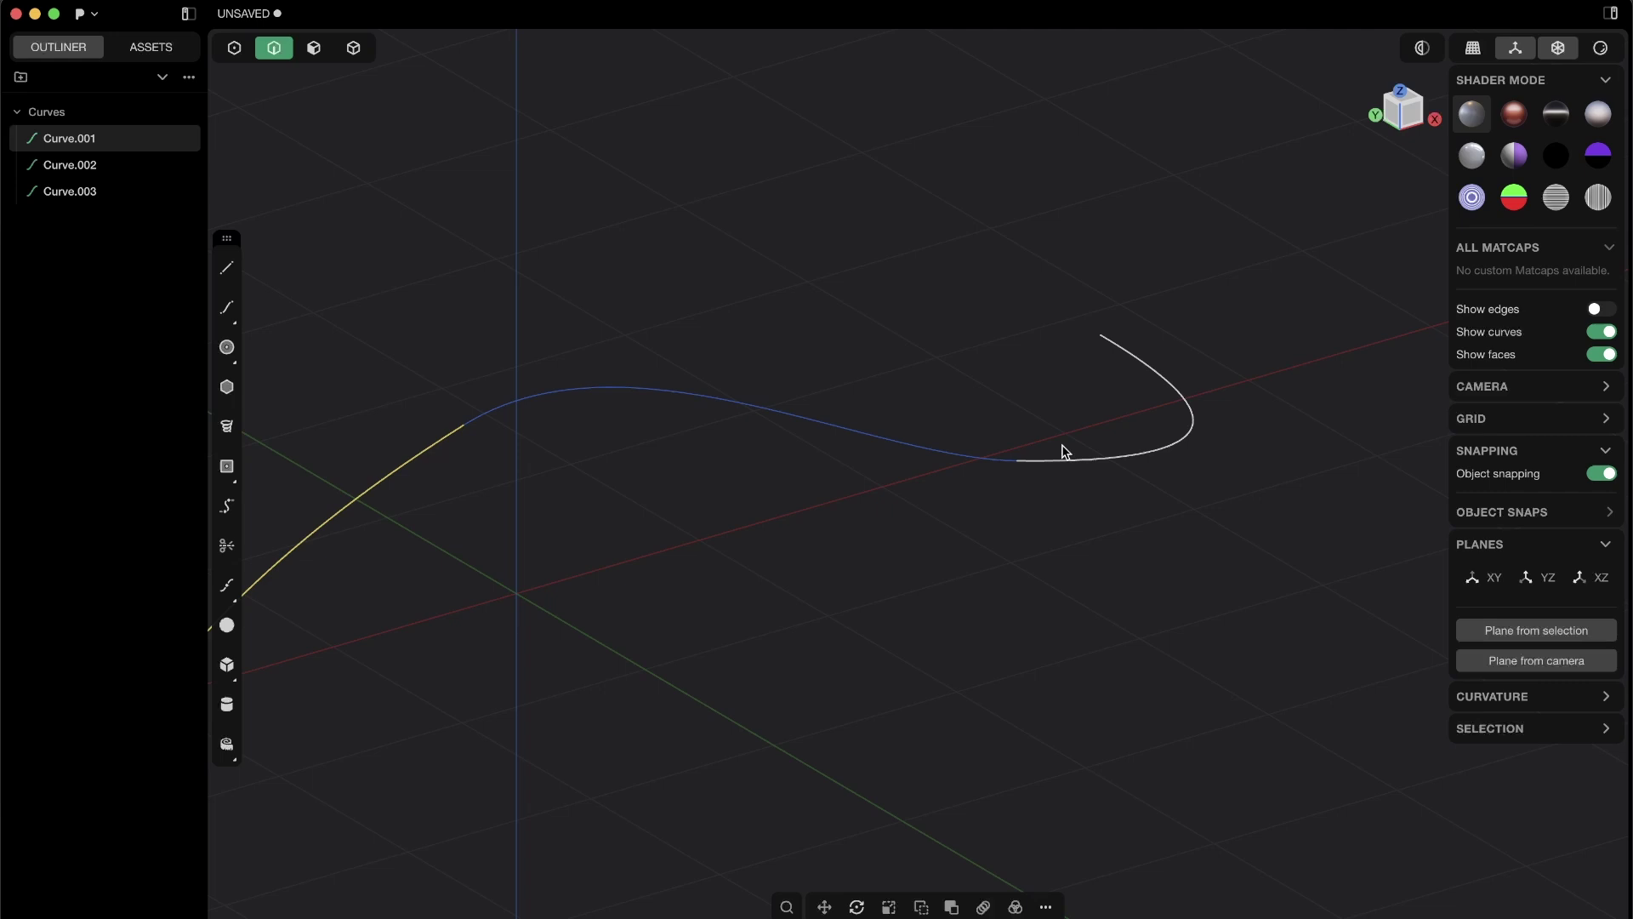
pyautogui.press('1')
pyautogui.moveTo(644, 336); pyautogui.dragTo(617, 398, button='middle')
pyautogui.press('2')
pyautogui.click(622, 407)
pyautogui.press('1')
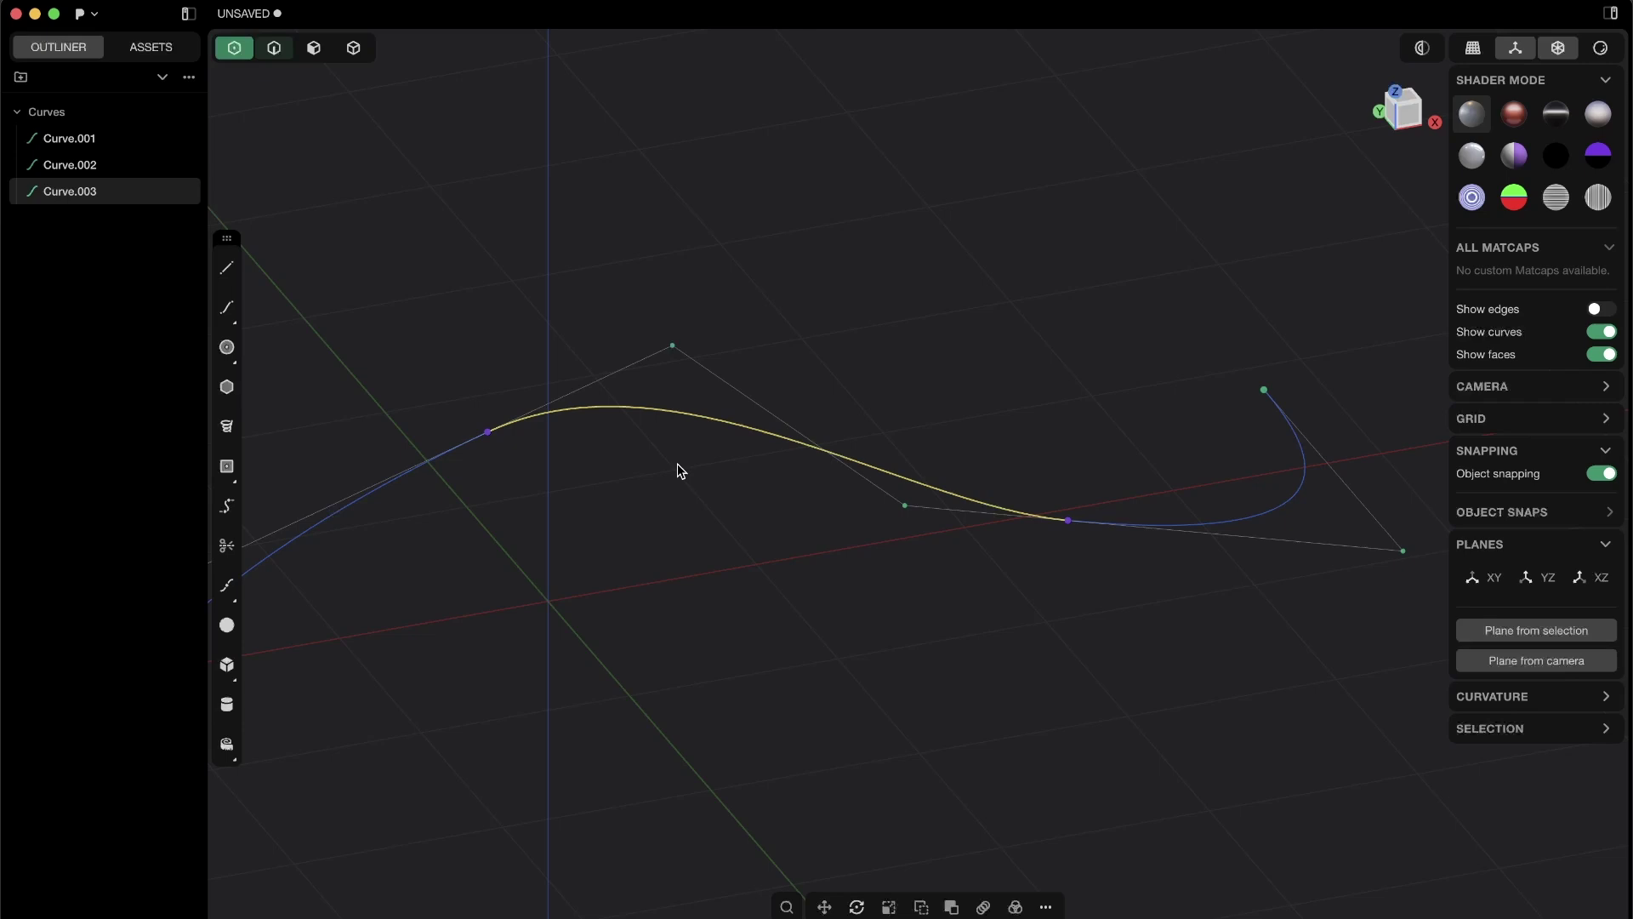
# Step: Try moving the connecting spline's second control point freehand and undo the move
pyautogui.press('Escape')
pyautogui.moveTo(672, 345)
pyautogui.mouseDown()
pyautogui.moveTo(654, 362)
pyautogui.moveTo(690, 364)
pyautogui.moveTo(680, 310)
pyautogui.moveTo(671, 358)
pyautogui.moveTo(750, 315)
pyautogui.moveTo(647, 364)
pyautogui.mouseUp()
pyautogui.press('super+z')
pyautogui.press('super+z')
# Step: Switch to the browser to reread the comment about aligning points exactly for G1, and return to Plasticity
pyautogui.press('super+Tab')
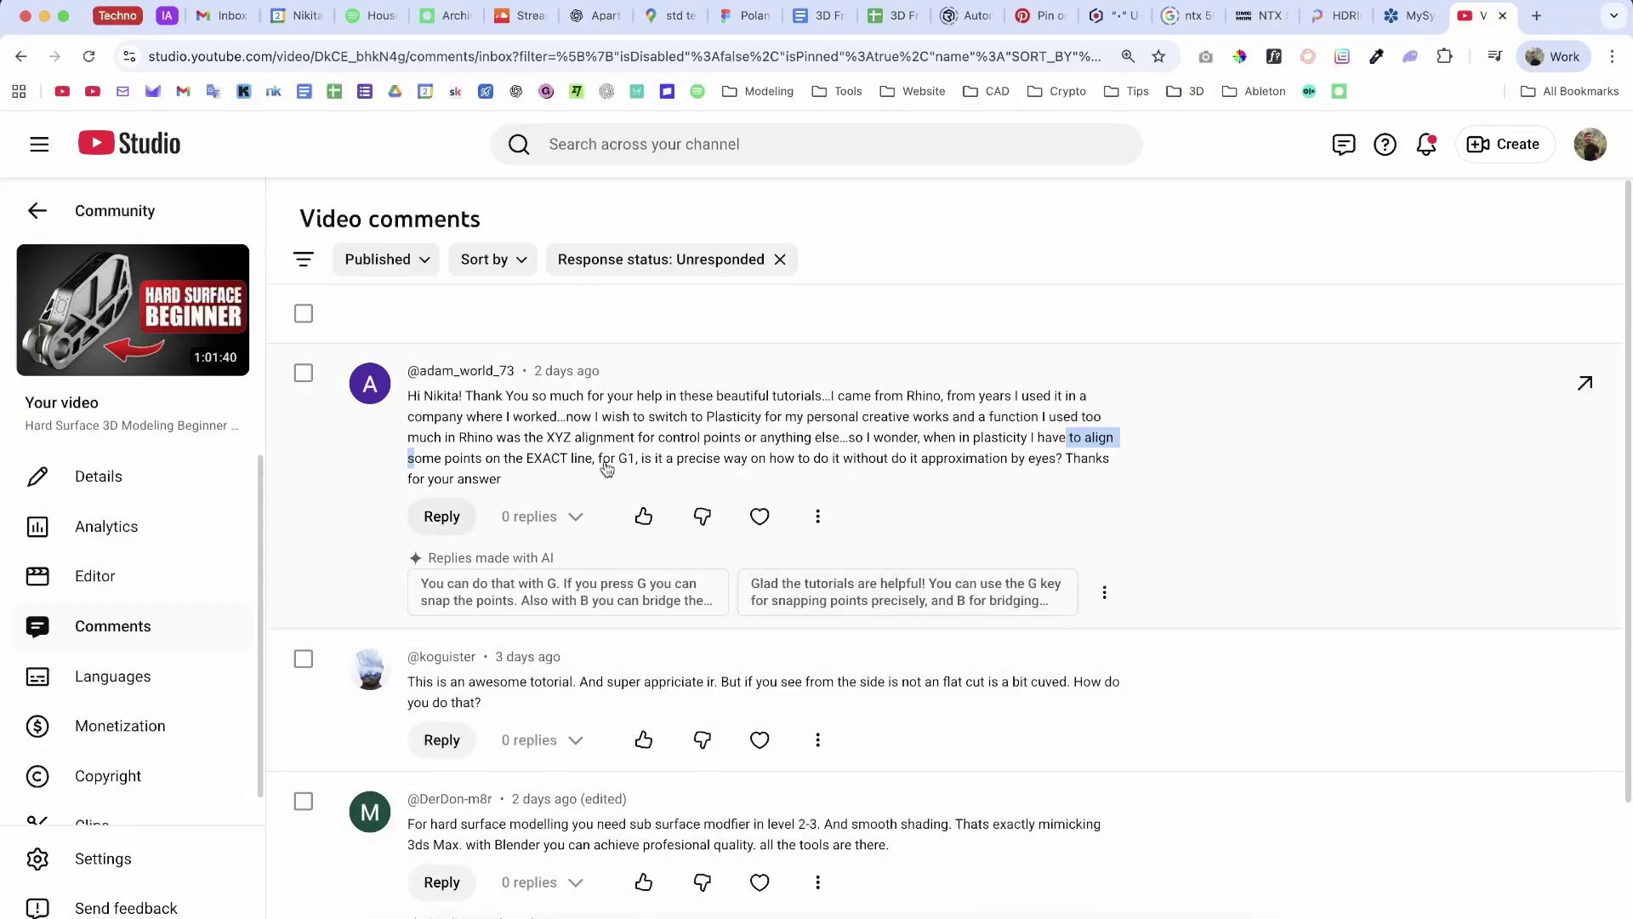
pyautogui.press('super+Tab')
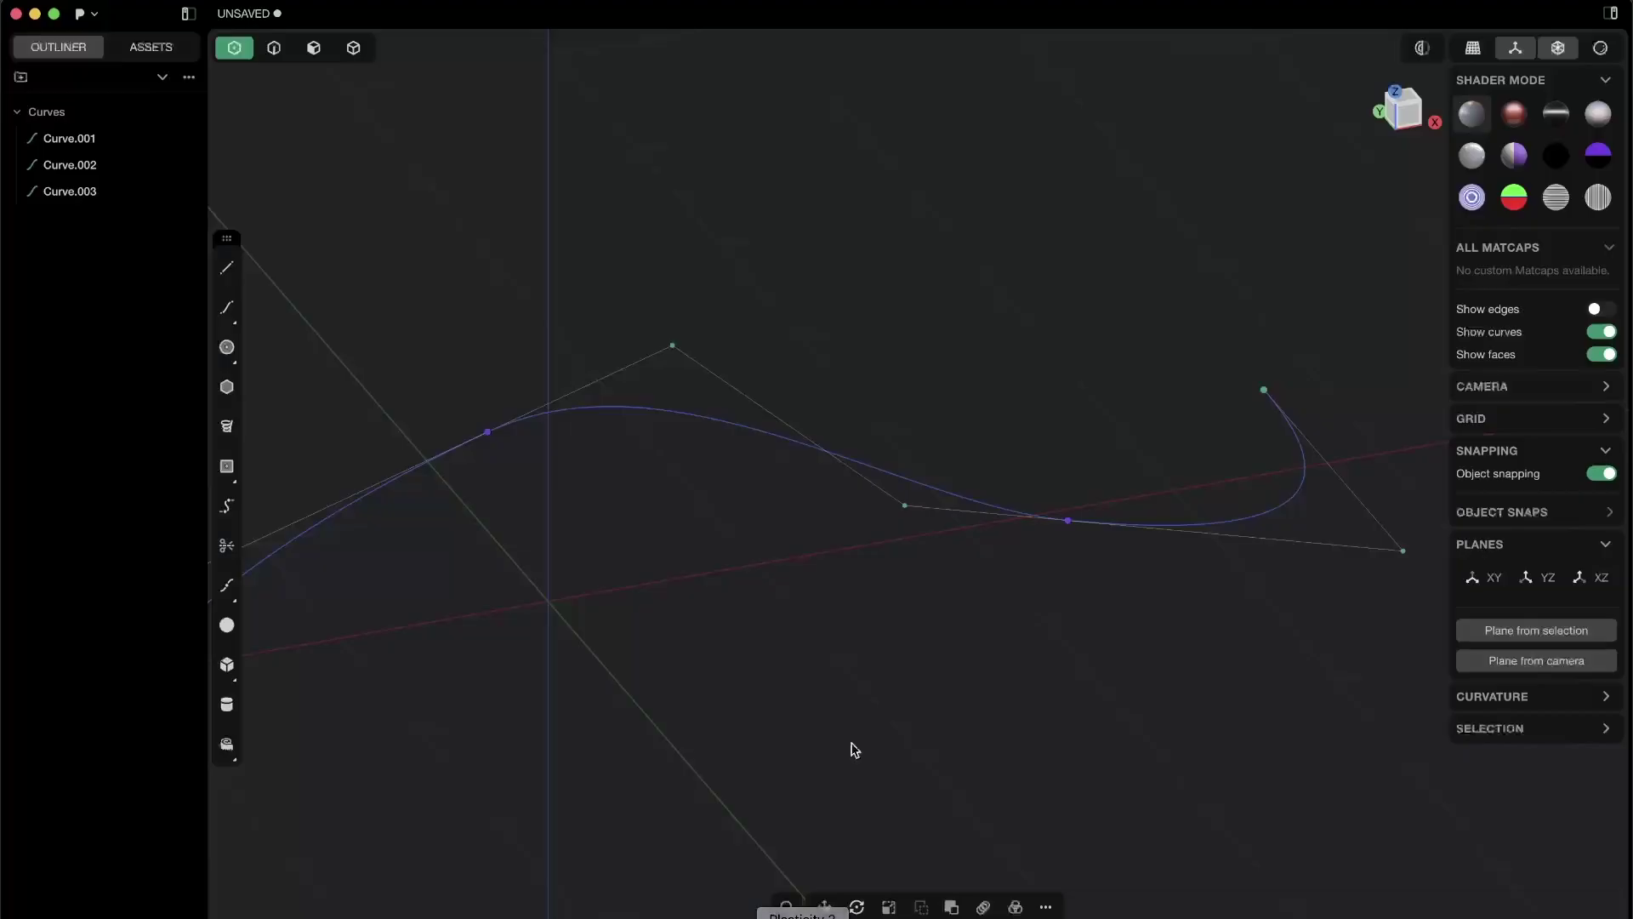
pyautogui.moveTo(855, 748); pyautogui.dragTo(656, 395, button='middle')
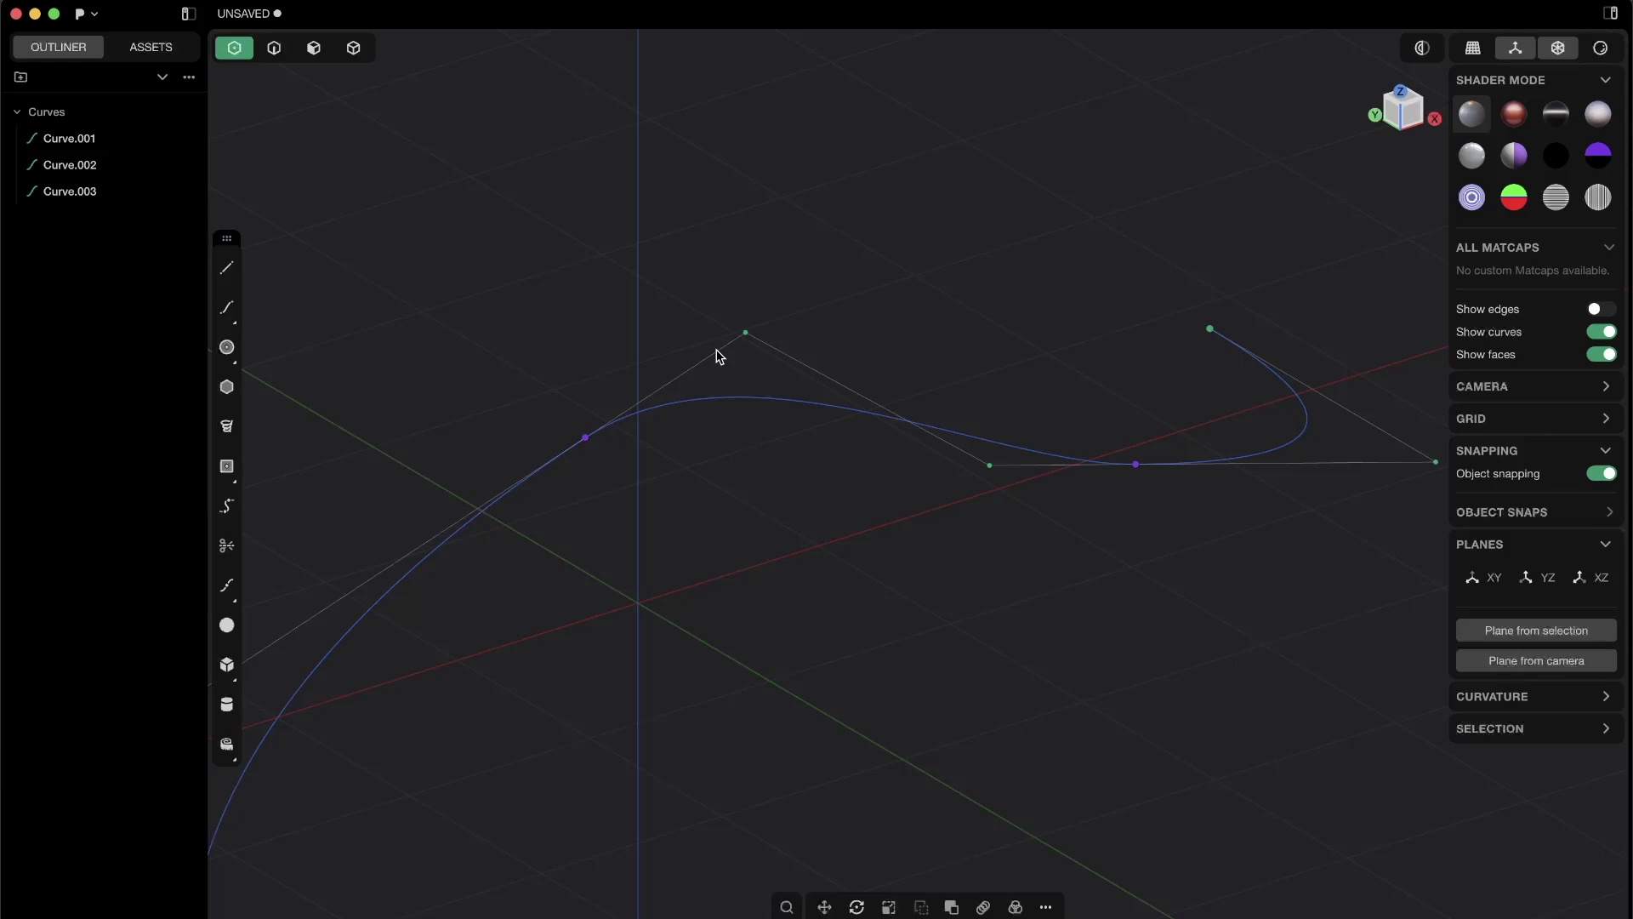
pyautogui.click(227, 270)
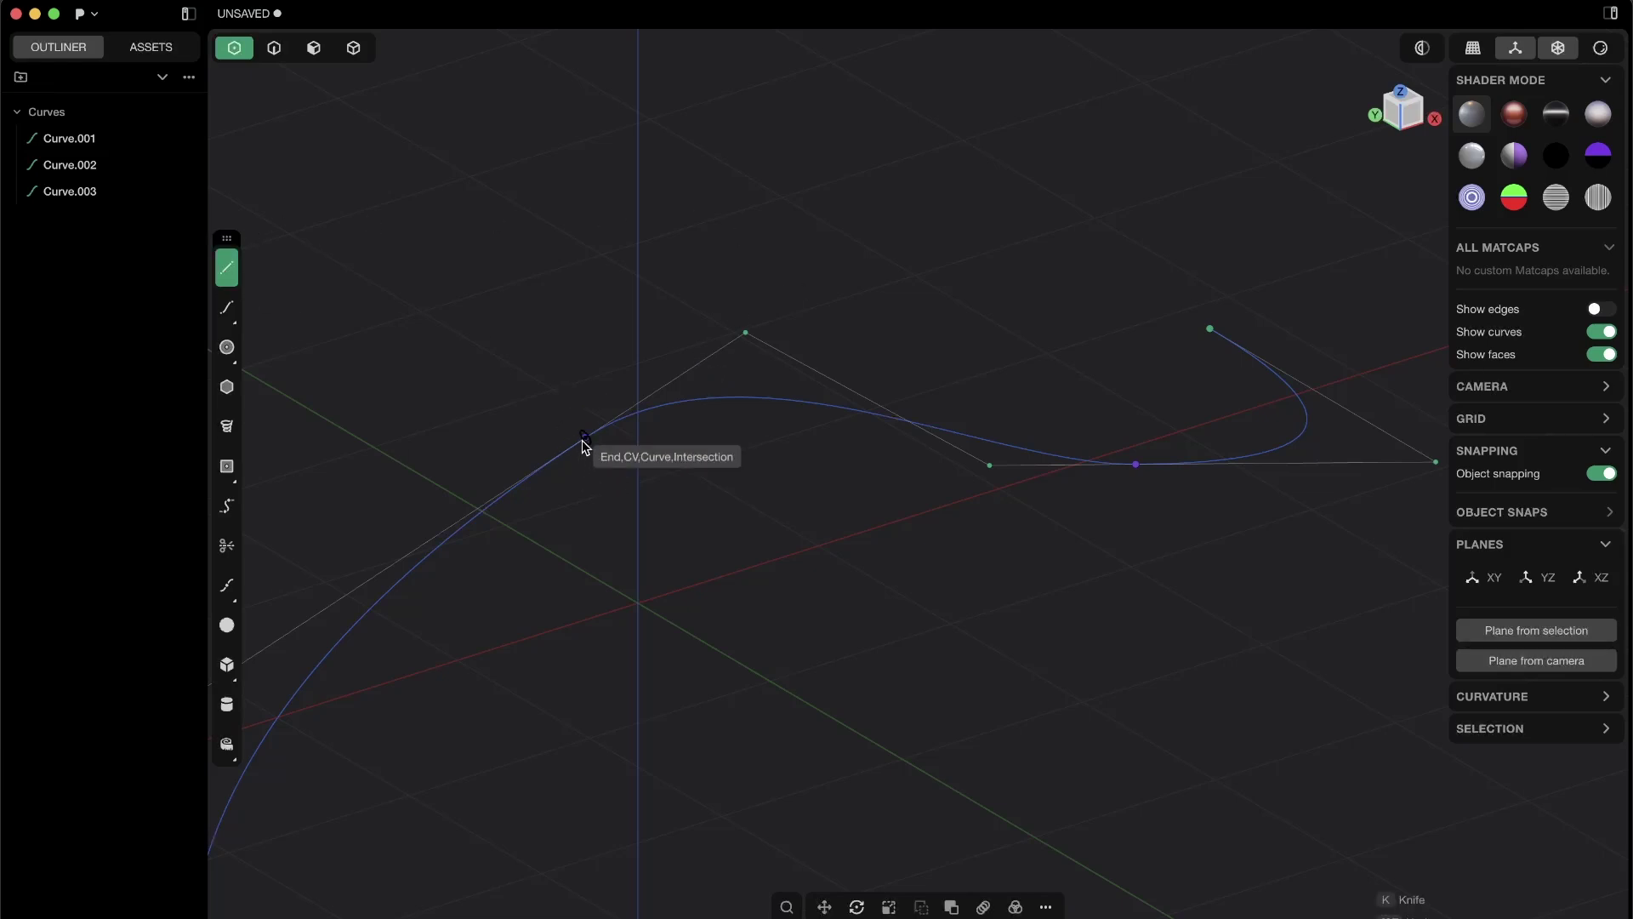
pyautogui.scroll(-2, 585, 440)
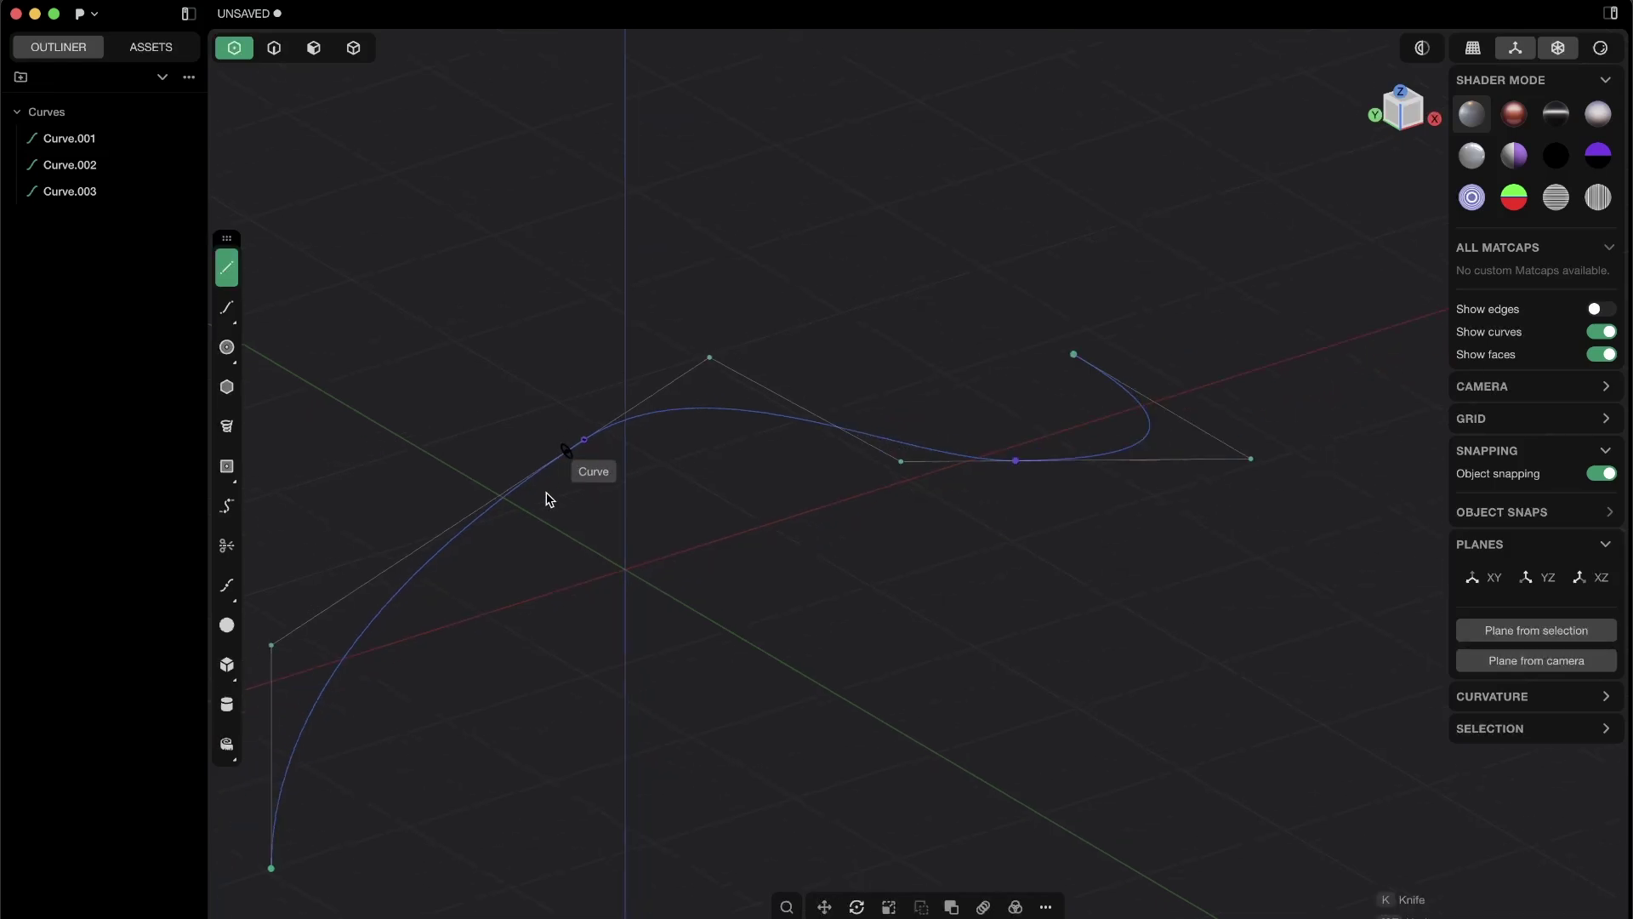
pyautogui.click(584, 440)
pyautogui.press('Escape')
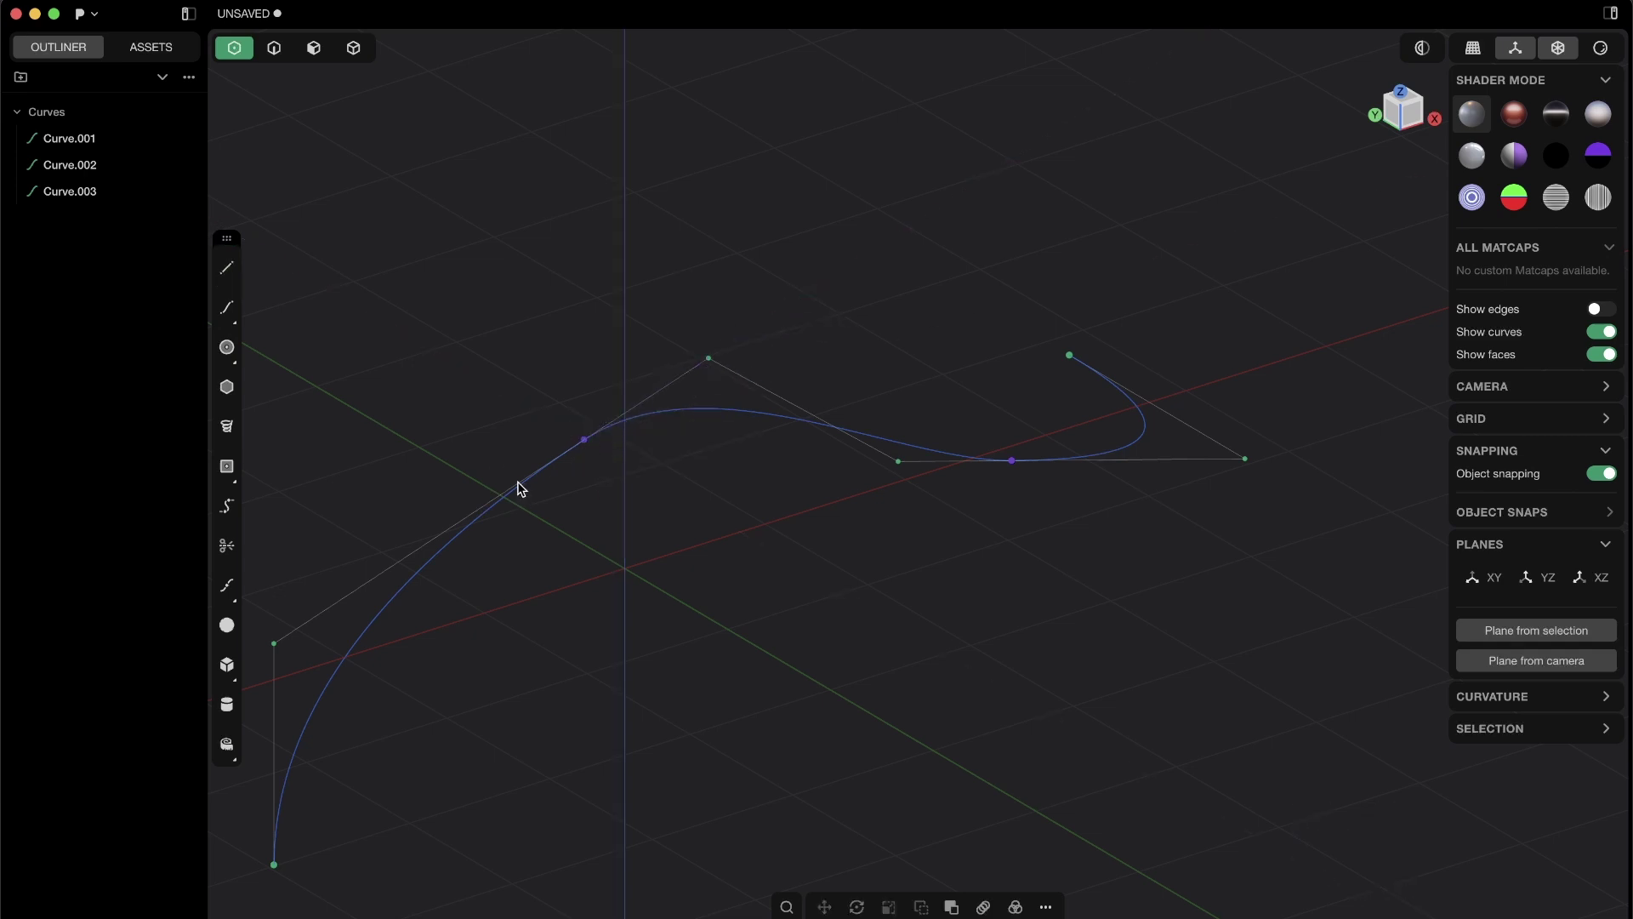
# Step: Draw a straight line from the junction of Curve.001 and the spline, extending along the tangent past the second control point
pyautogui.click(225, 271)
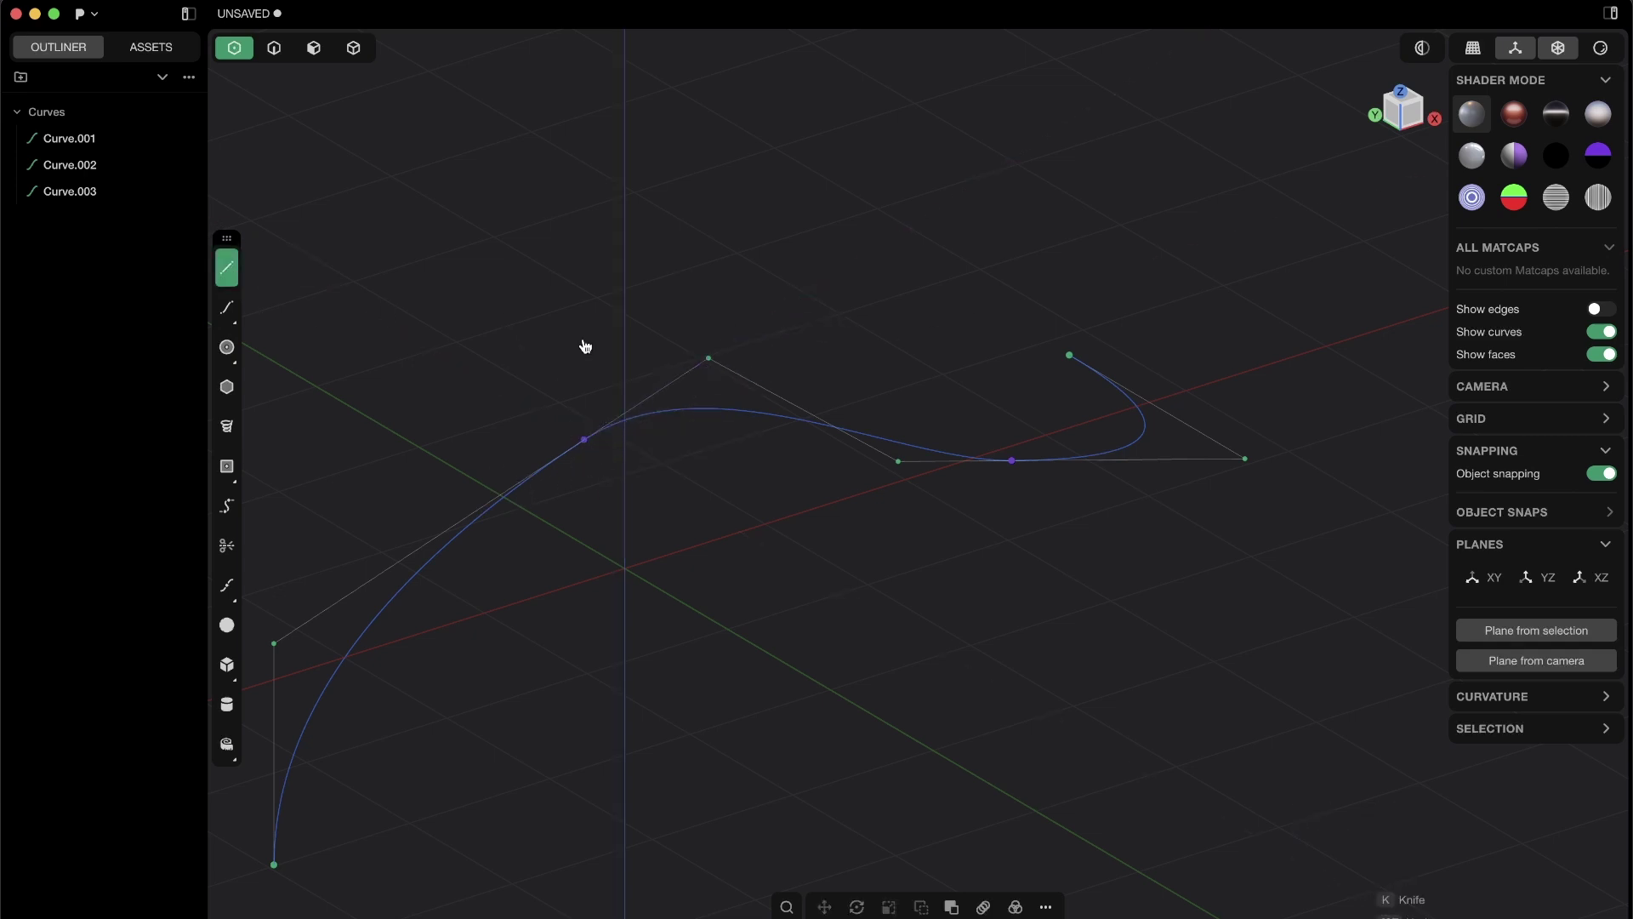
pyautogui.click(585, 440)
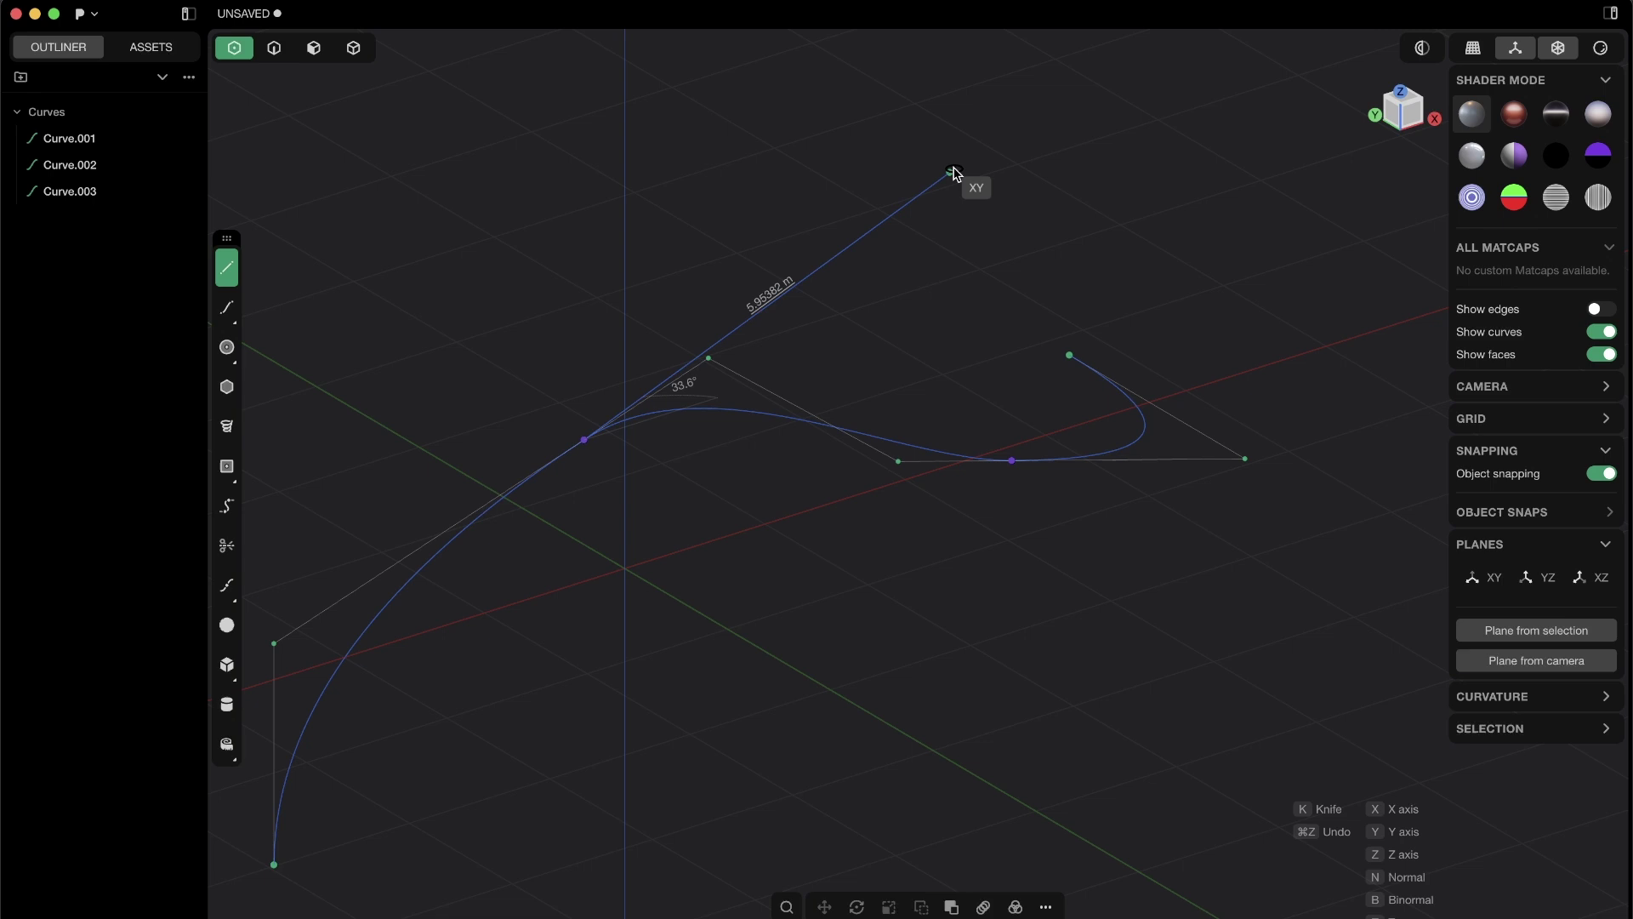
pyautogui.moveTo(948, 201); pyautogui.dragTo(1020, 174, button='middle')
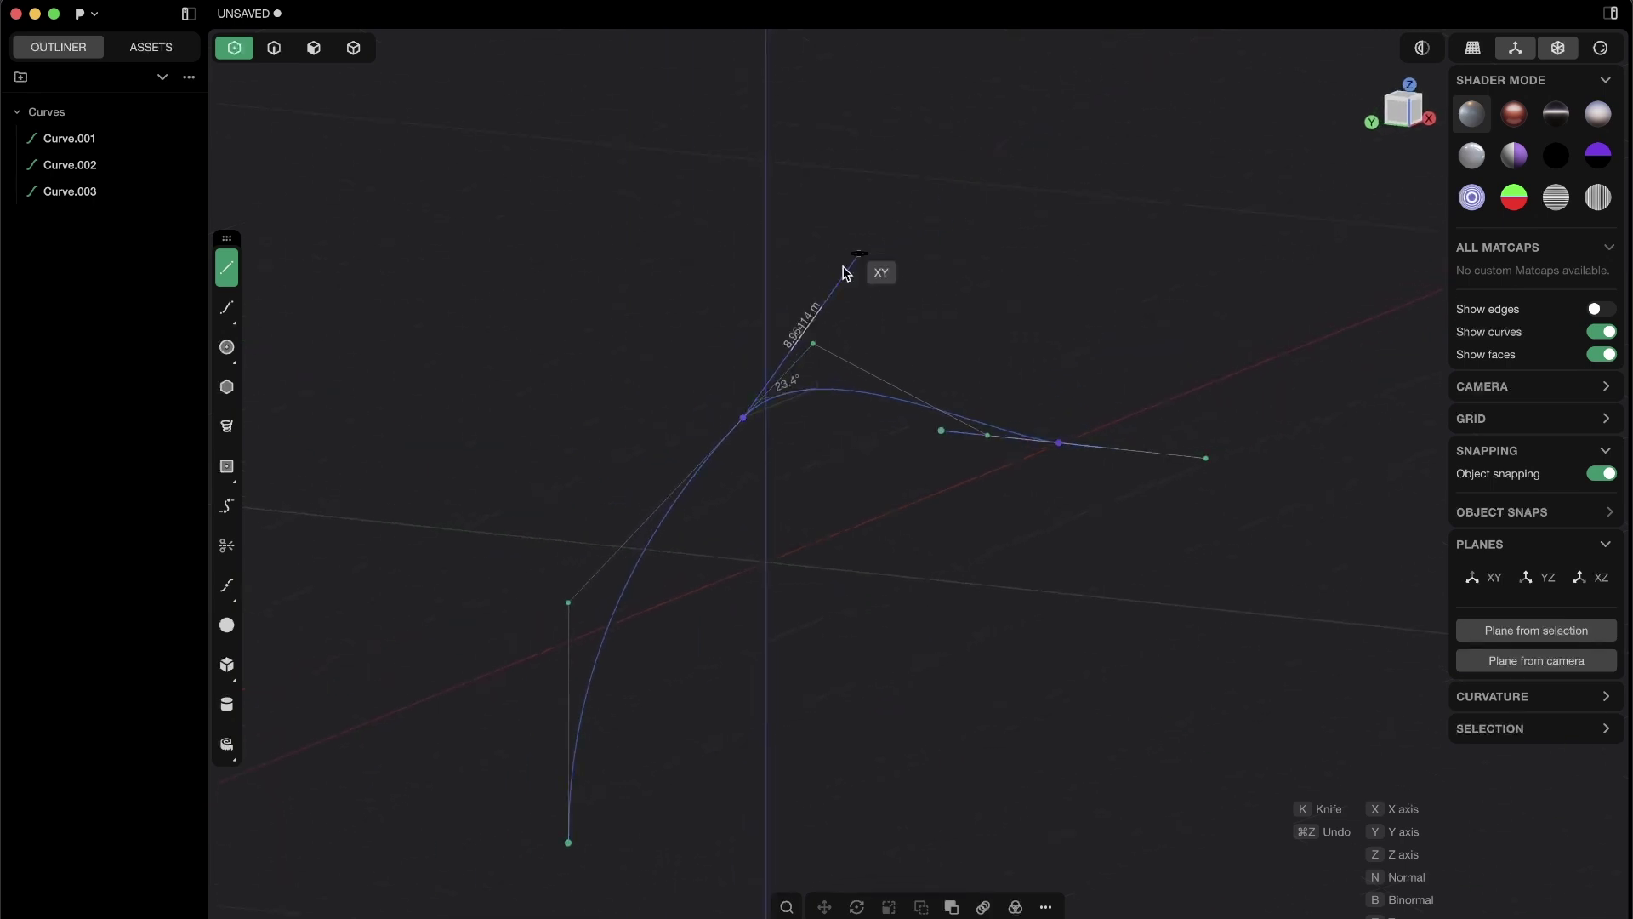
pyautogui.click(965, 183)
pyautogui.rightClick(1038, 241)
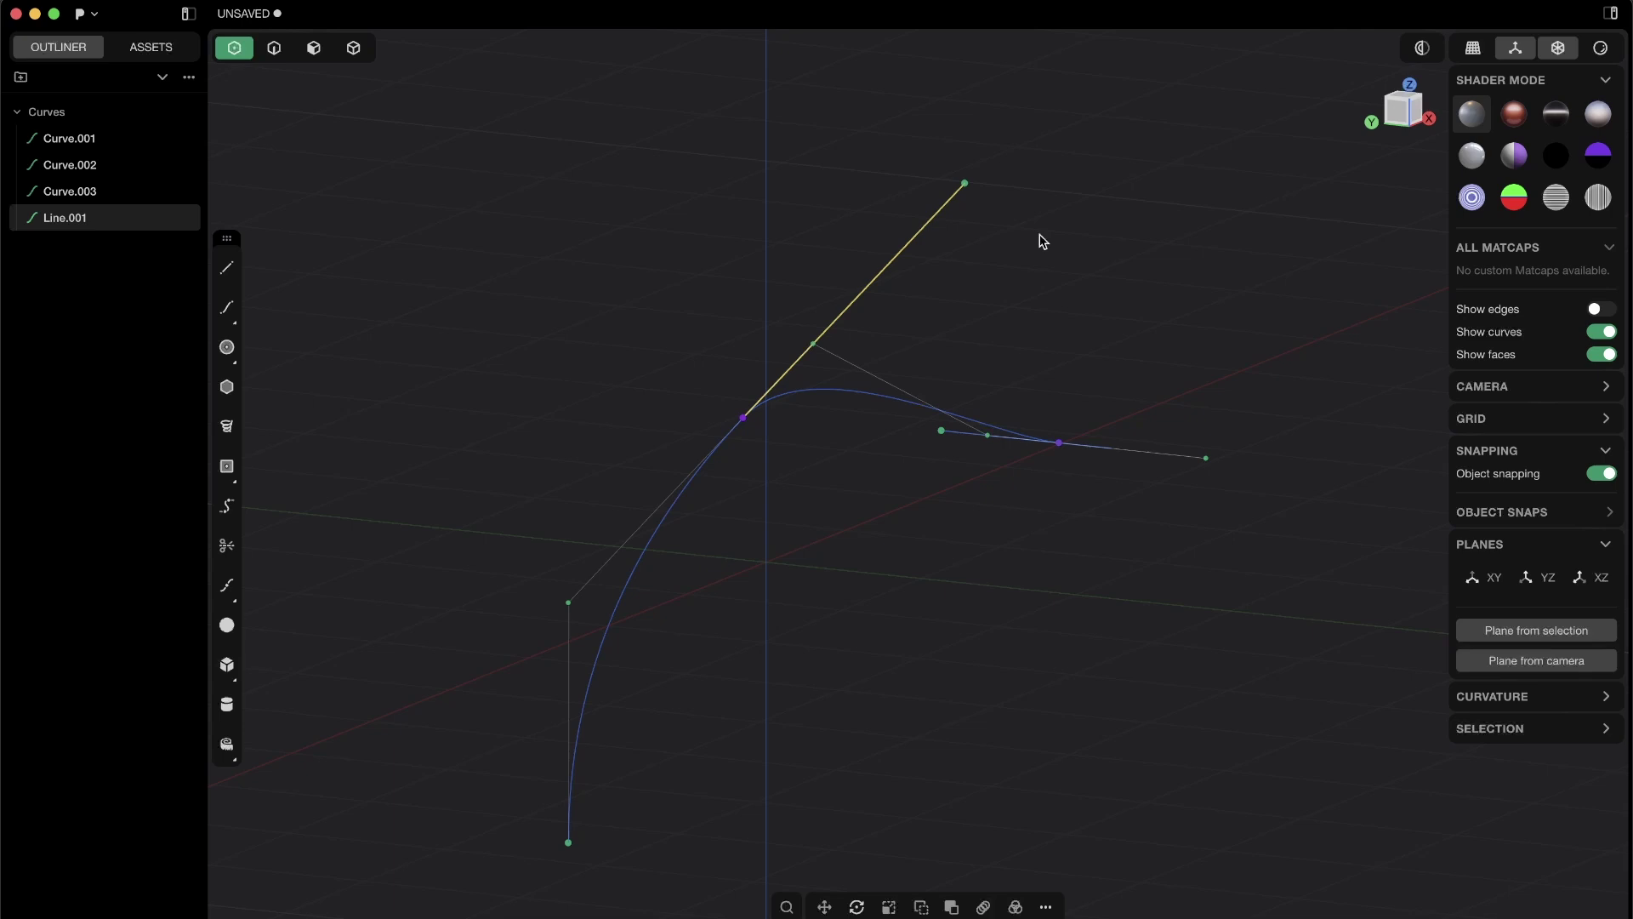
# Step: Give the new tangent line a magenta material colour of RGB 234, 71, 255 and deselect it
pyautogui.moveTo(1039, 241); pyautogui.dragTo(906, 305, button='middle')
pyautogui.press('2')
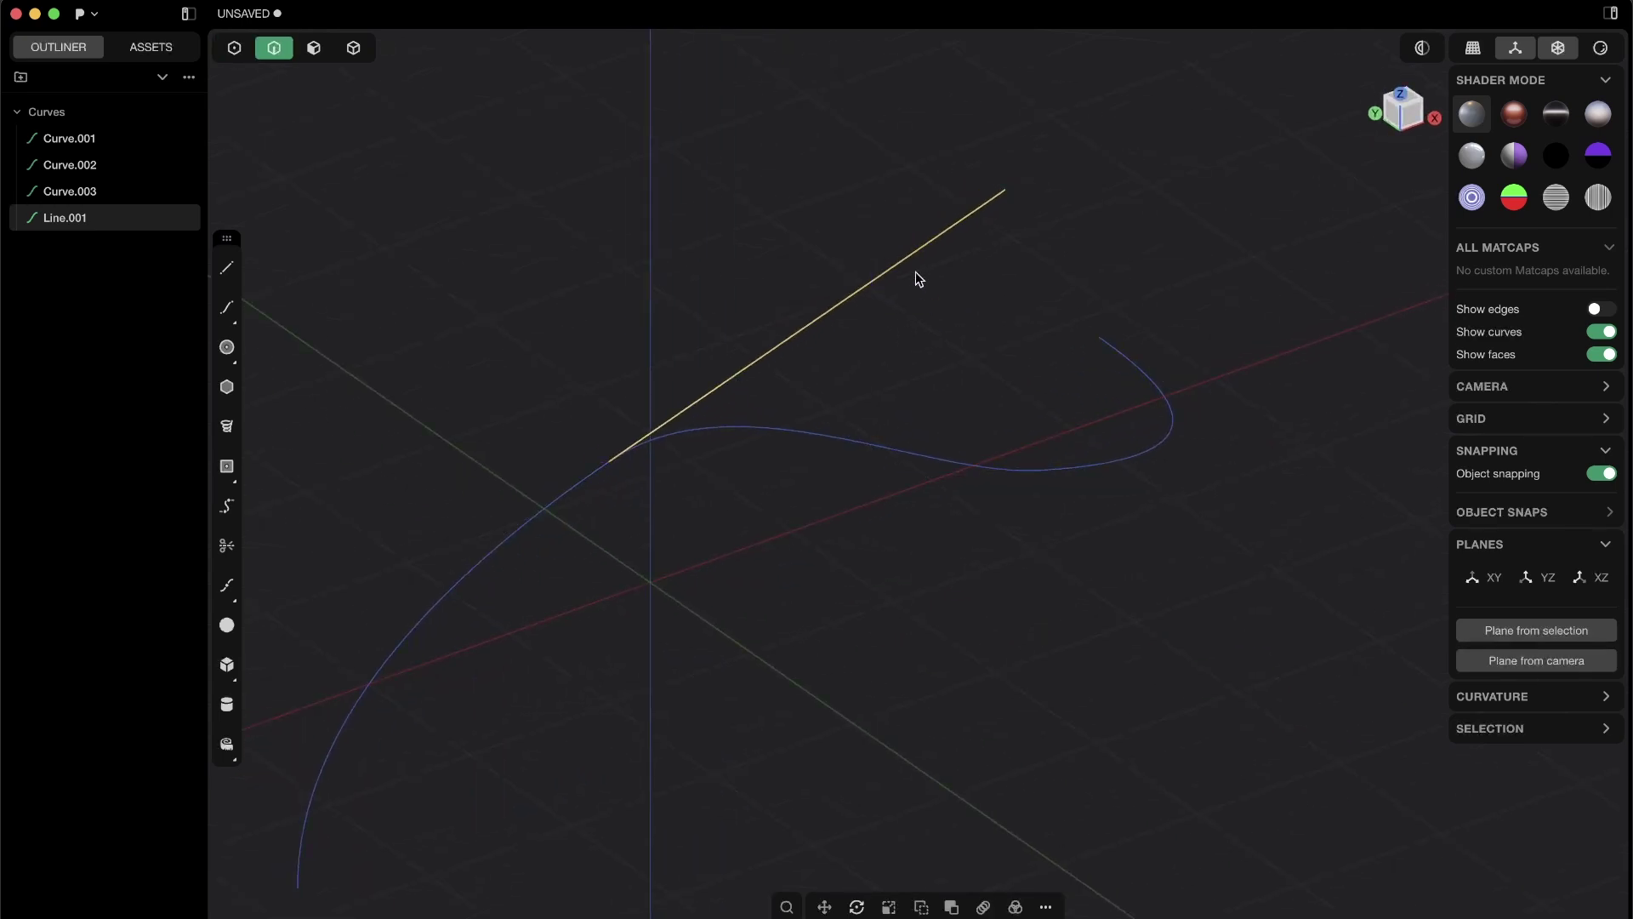
pyautogui.press('m')
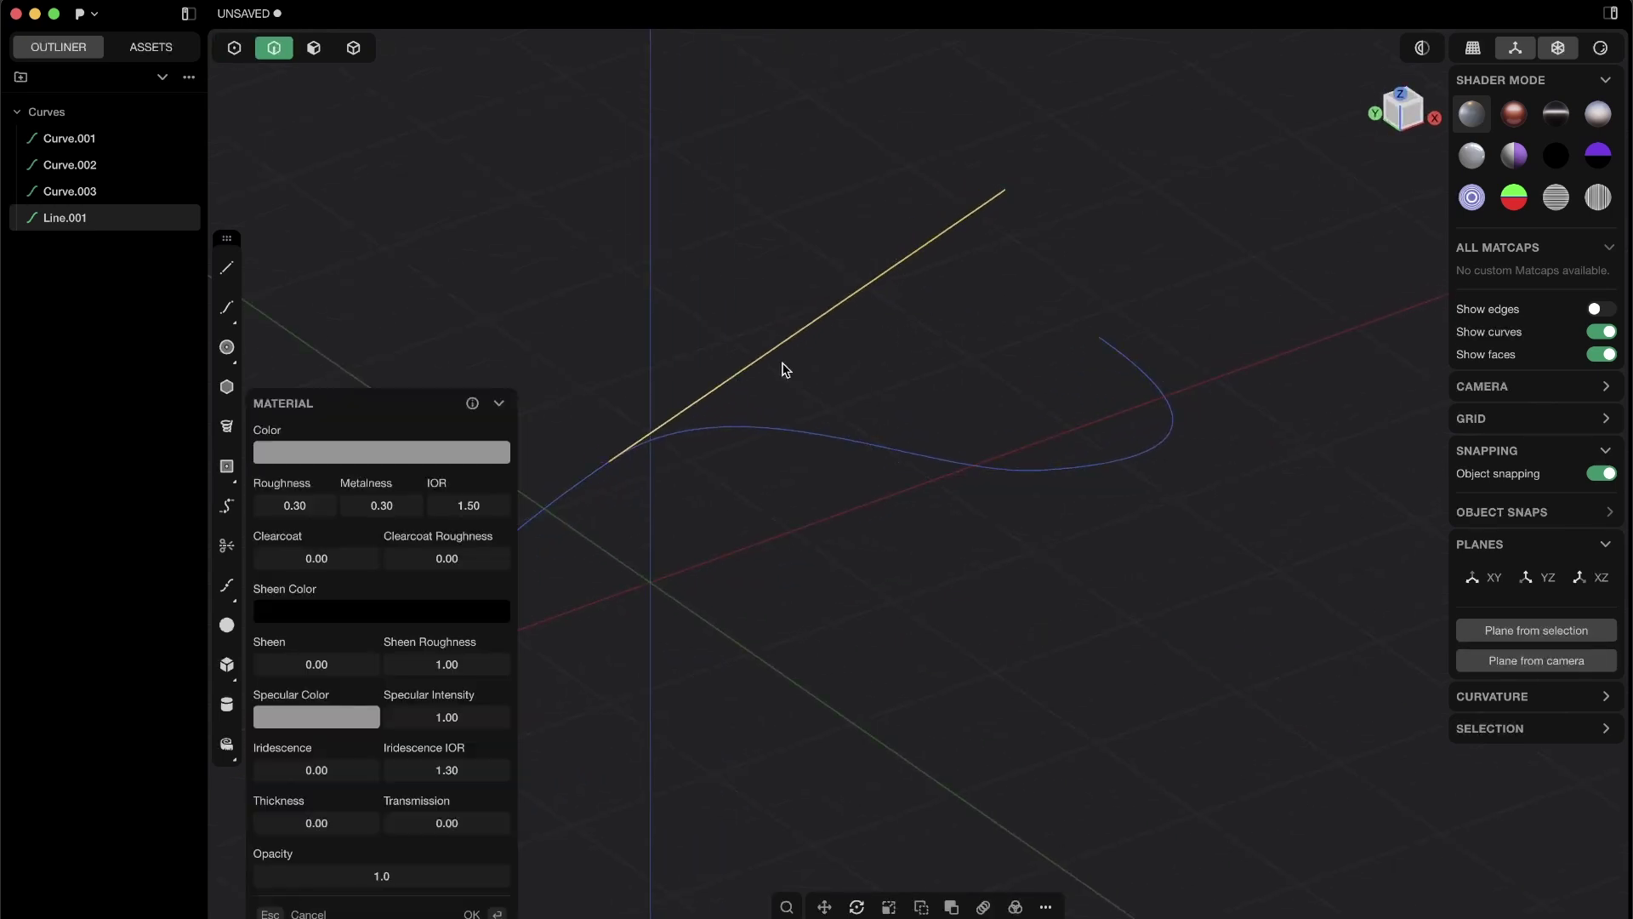
pyautogui.click(380, 454)
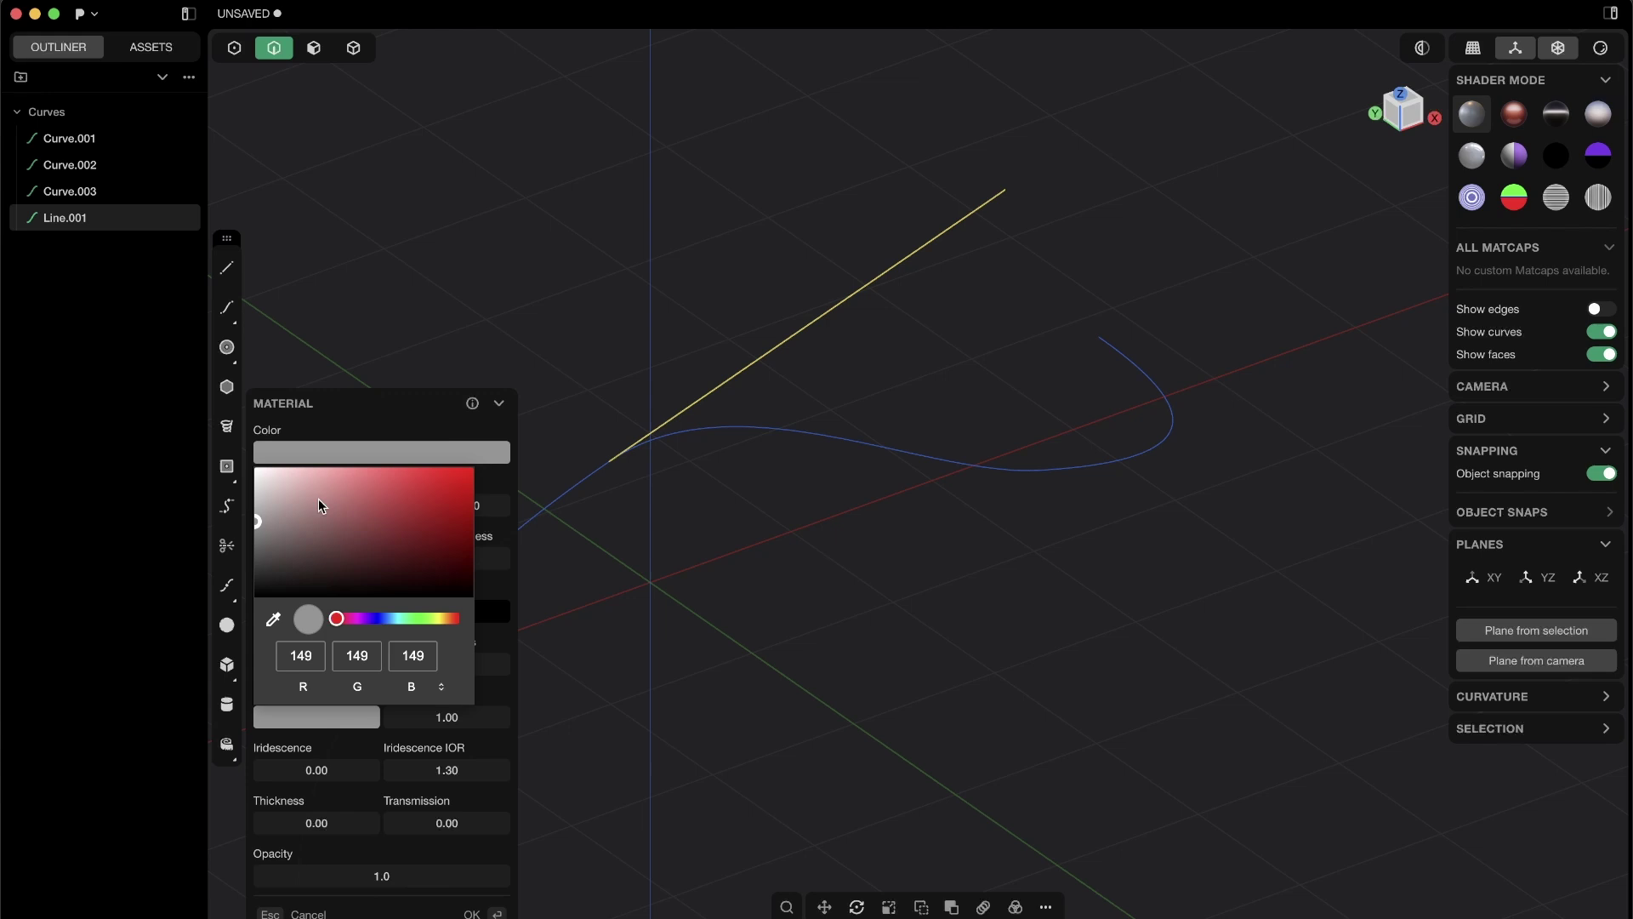
pyautogui.click(405, 467)
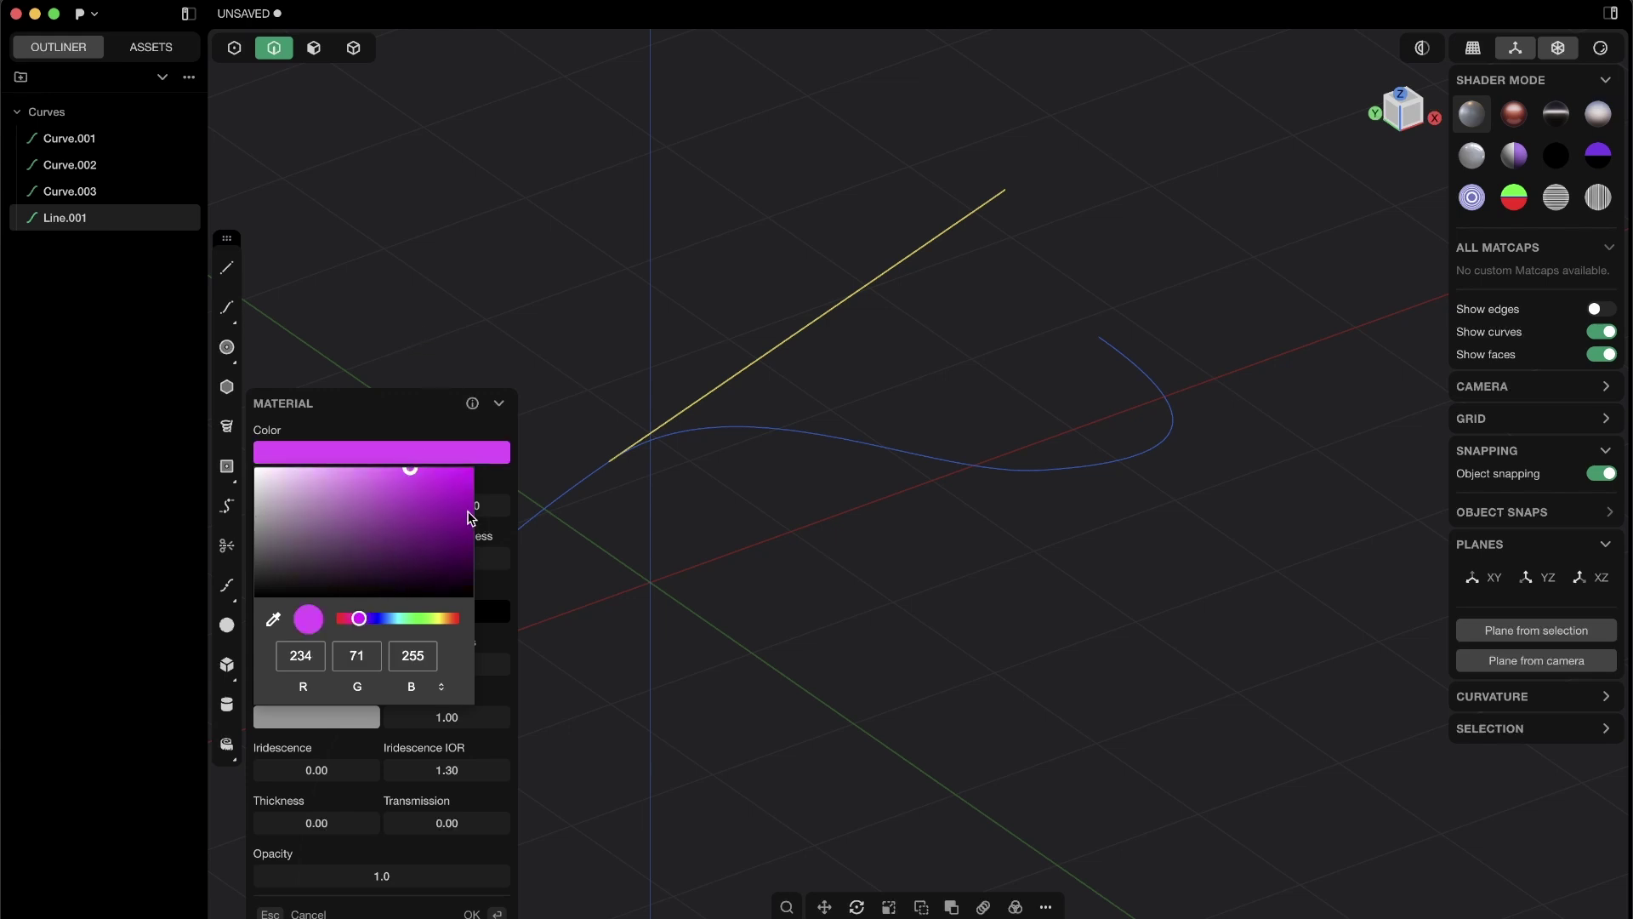
pyautogui.click(613, 307)
pyautogui.press('Return')
pyautogui.click(602, 302)
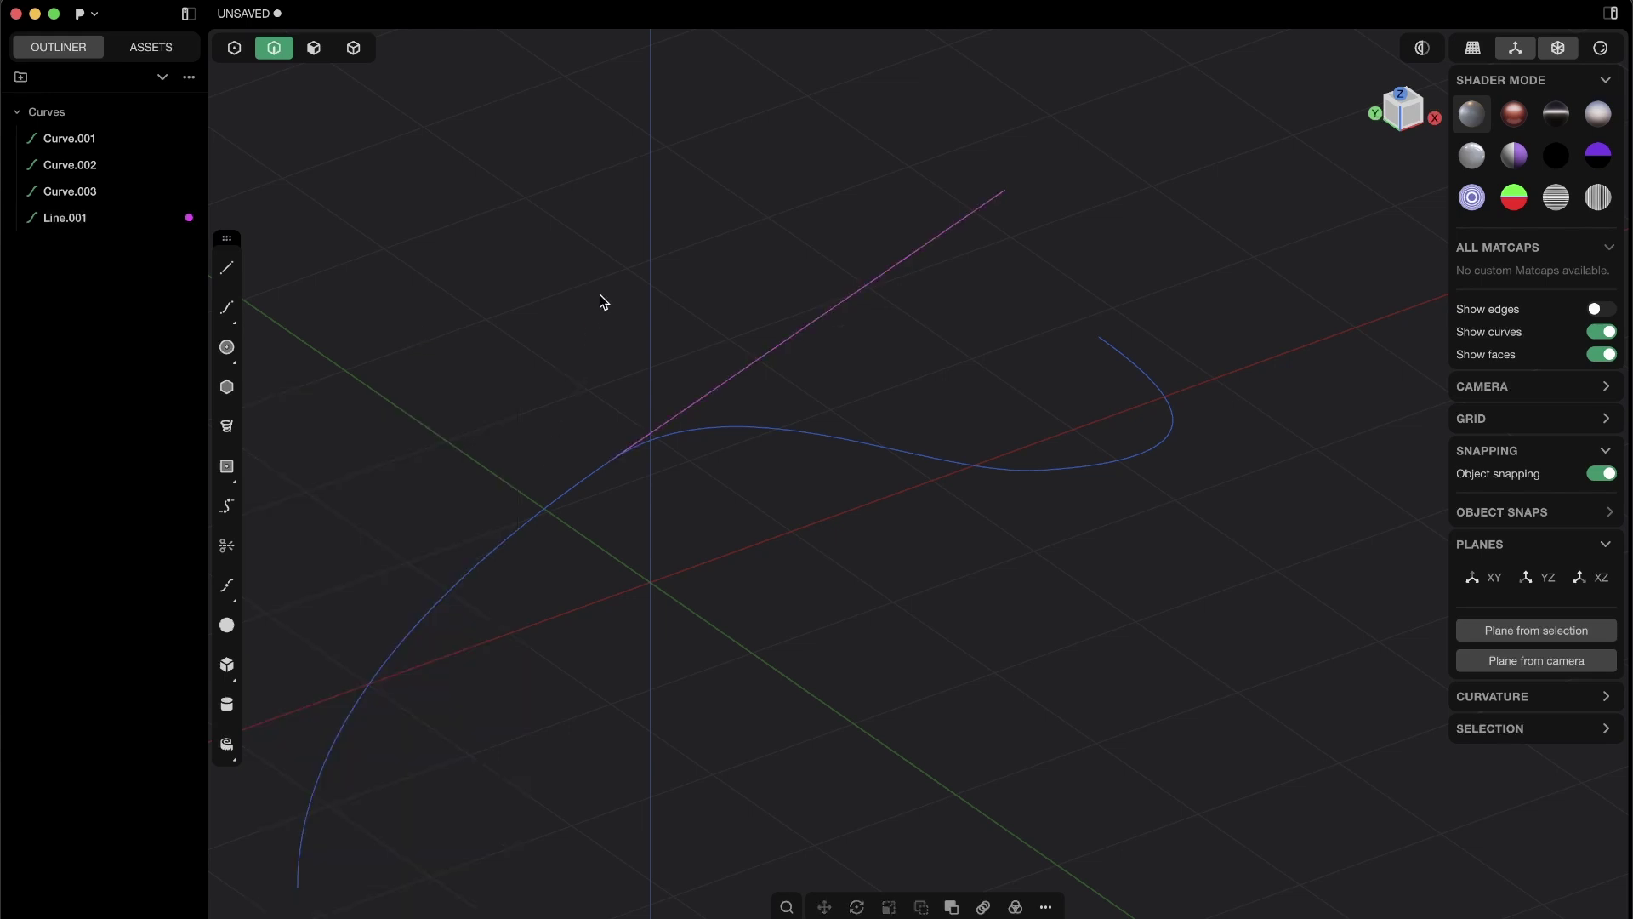
# Step: Show the control points and slide the spline's second control point farther out along the magenta tangent line
pyautogui.moveTo(779, 338); pyautogui.dragTo(851, 276, button='middle')
pyautogui.scroll(2, 839, 285)
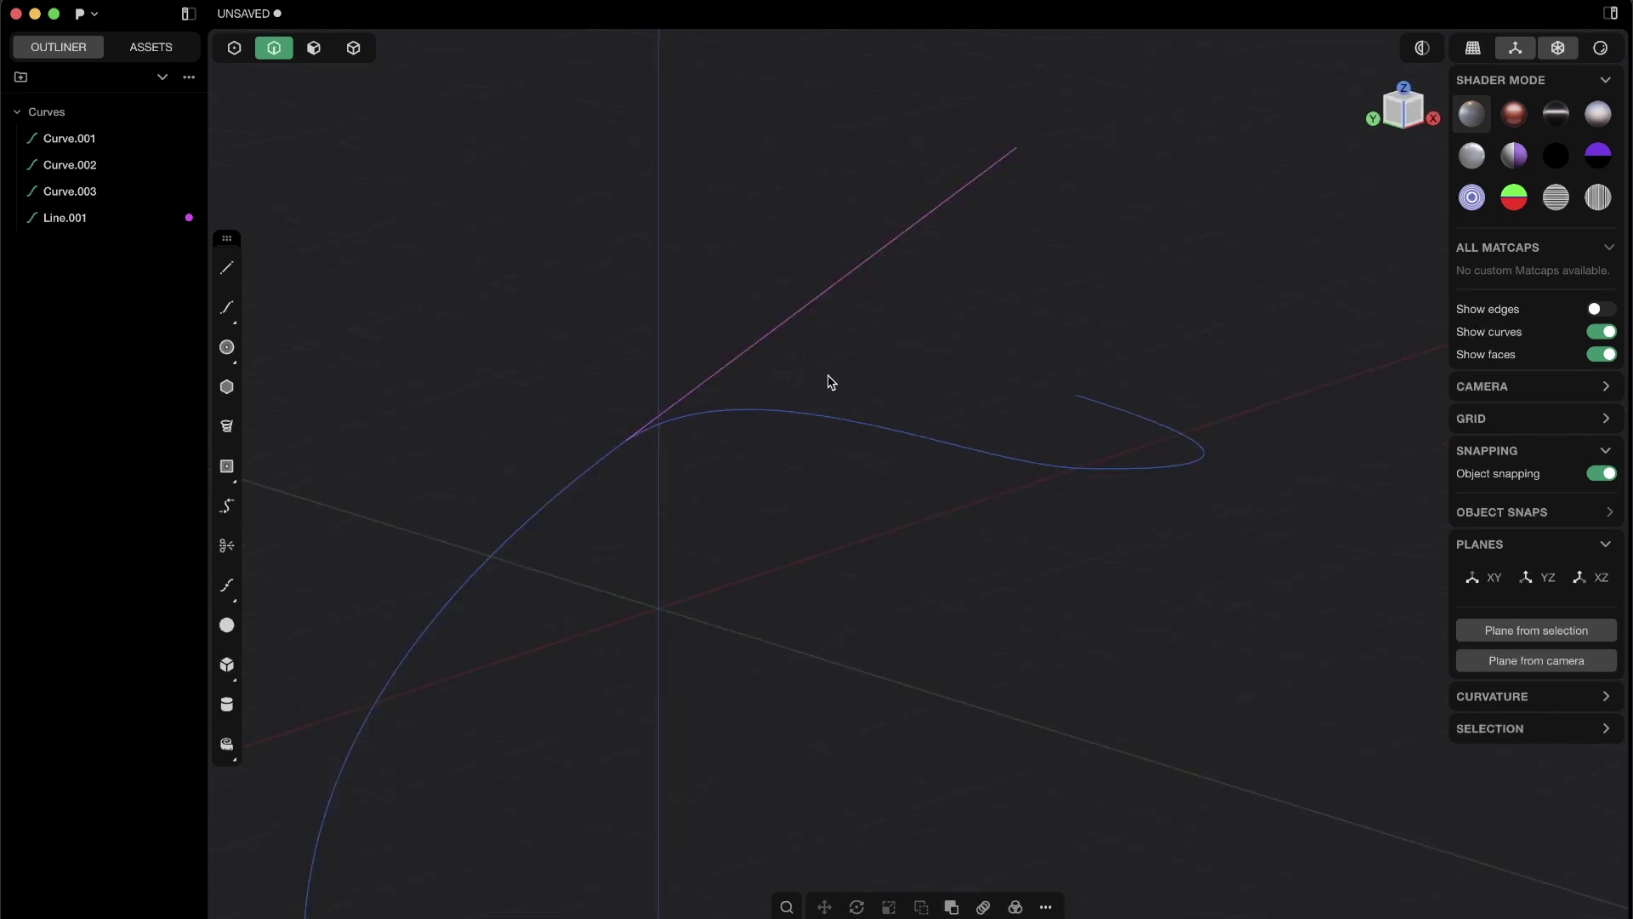
pyautogui.press('1')
pyautogui.moveTo(784, 434); pyautogui.dragTo(724, 393, button='middle')
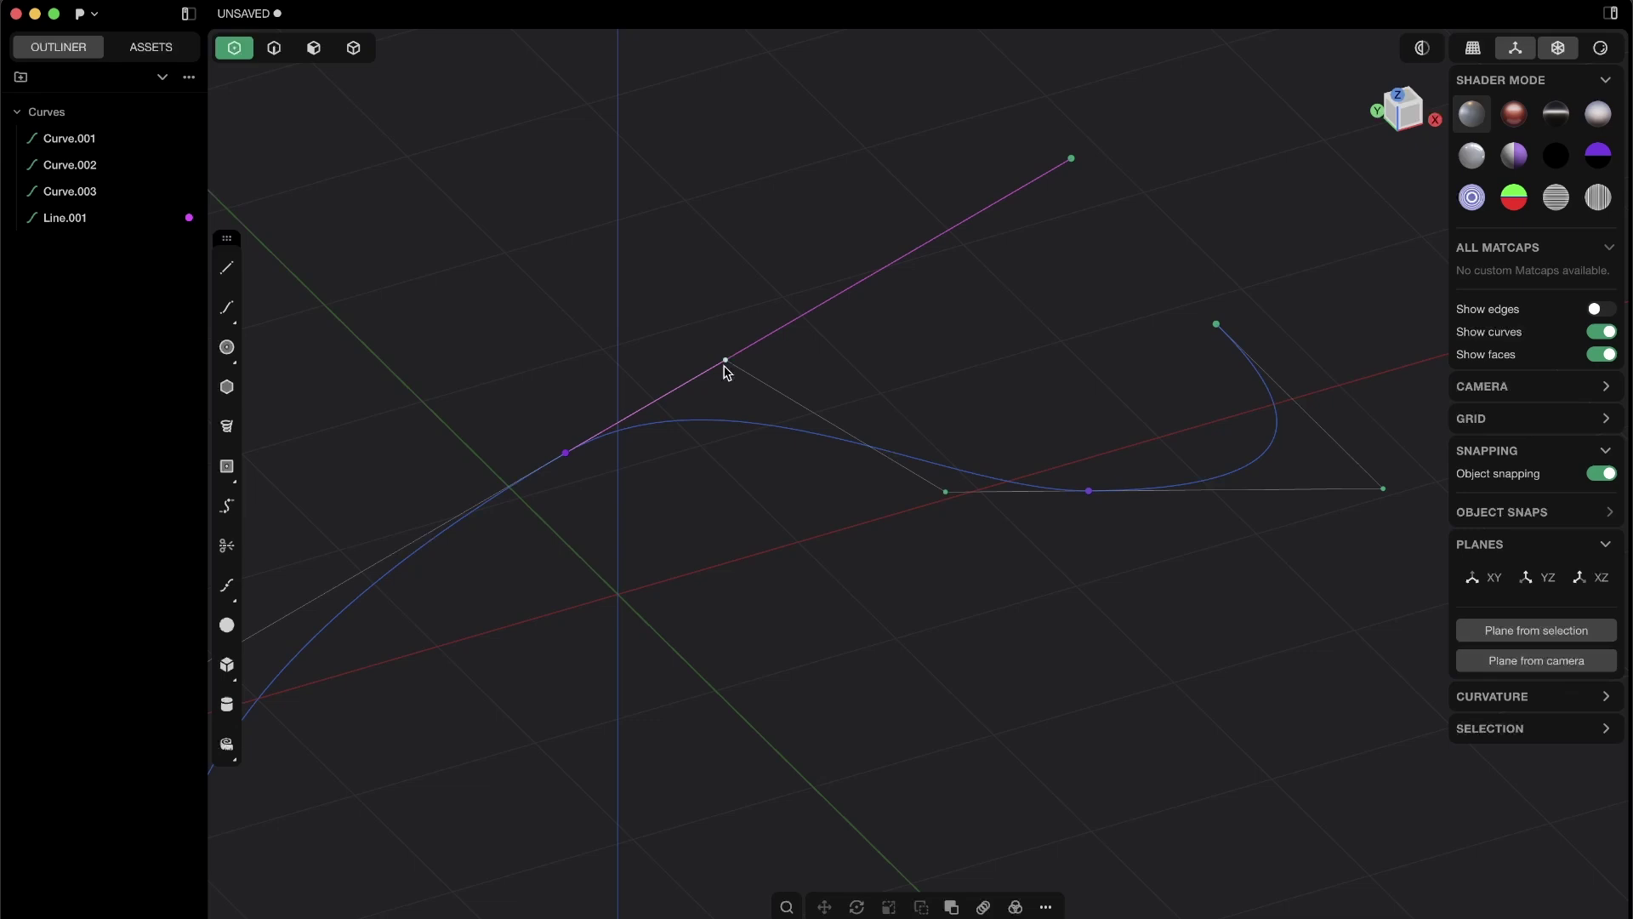
pyautogui.moveTo(729, 361); pyautogui.dragTo(926, 373)
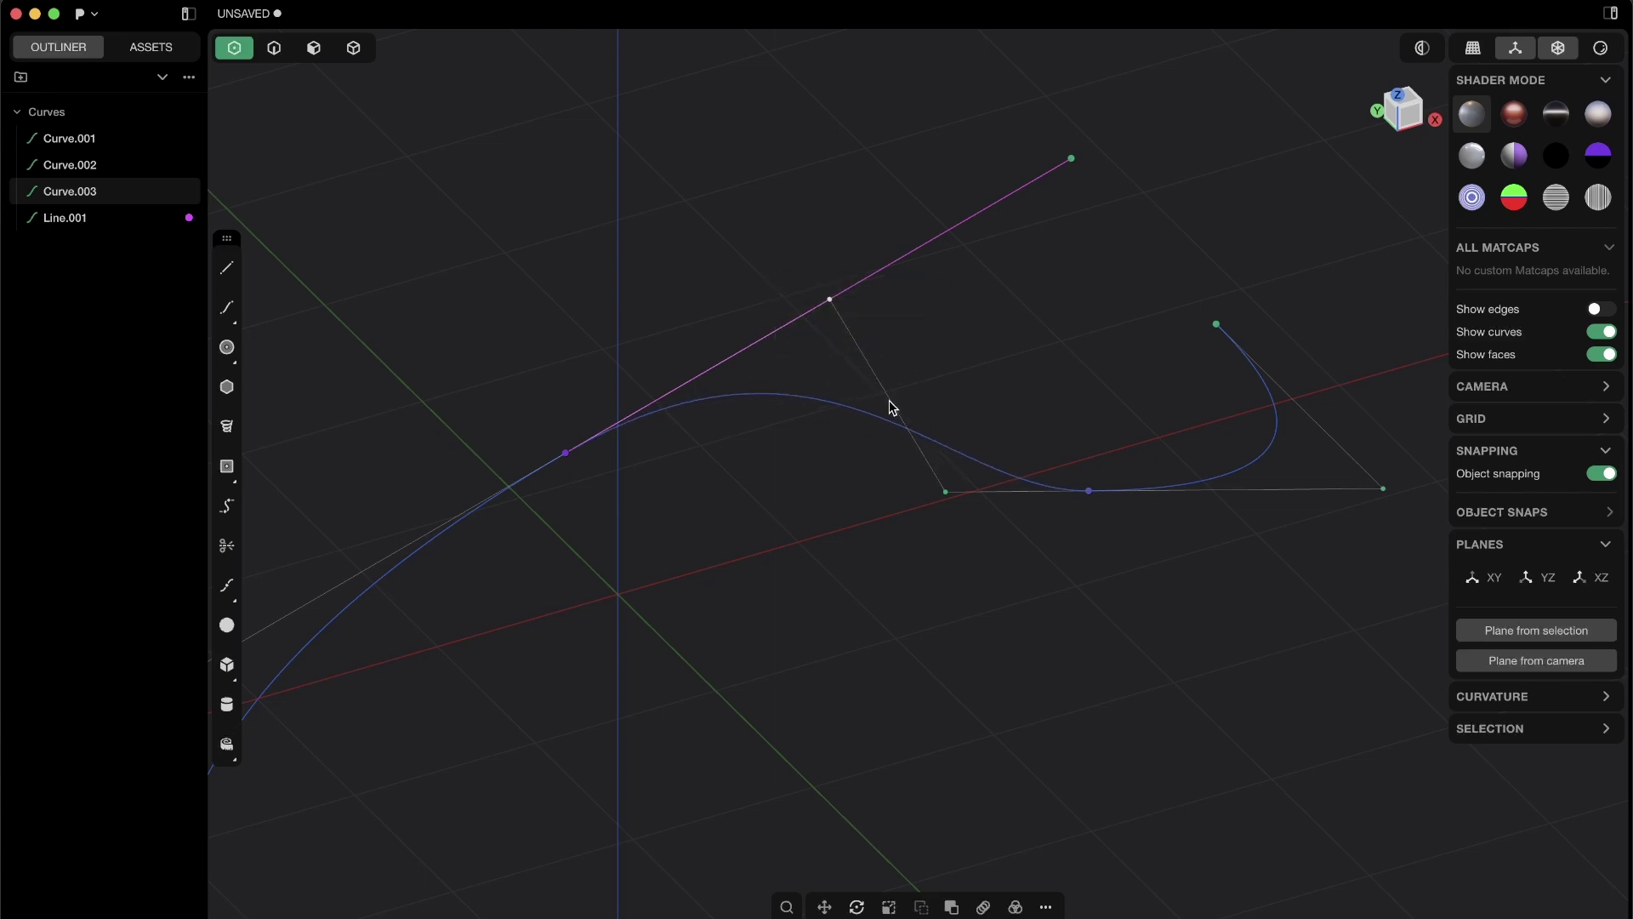
# Step: Move the spline's second control point off the magenta line, then snap it back onto the line nearer Curve.001
pyautogui.press('g')
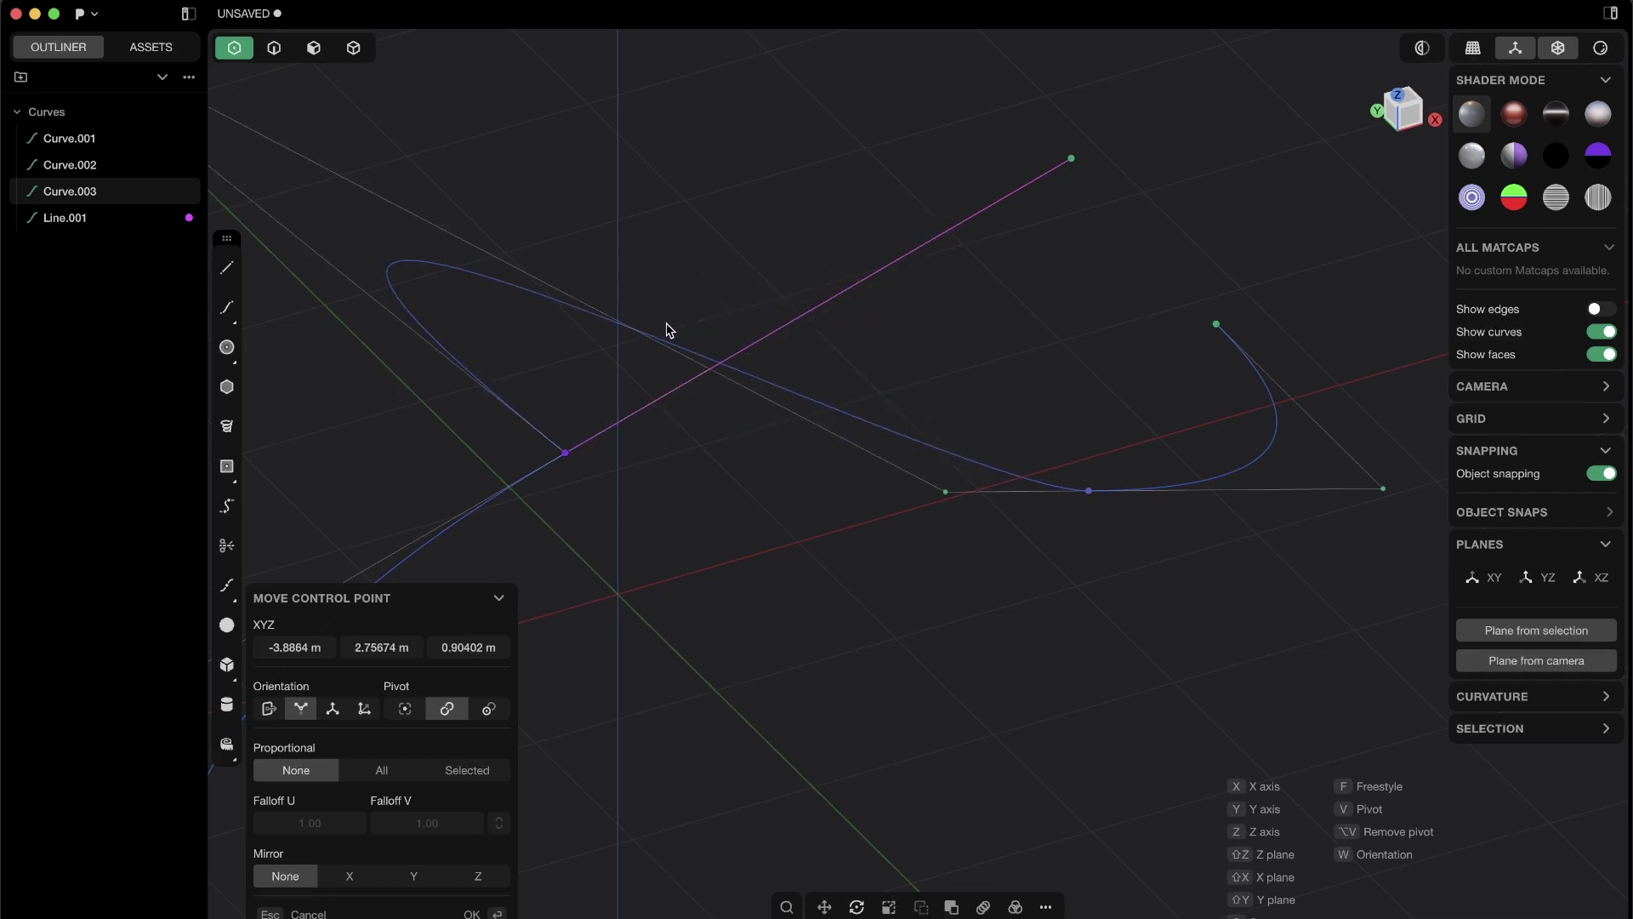
pyautogui.press('f')
pyautogui.press('Escape')
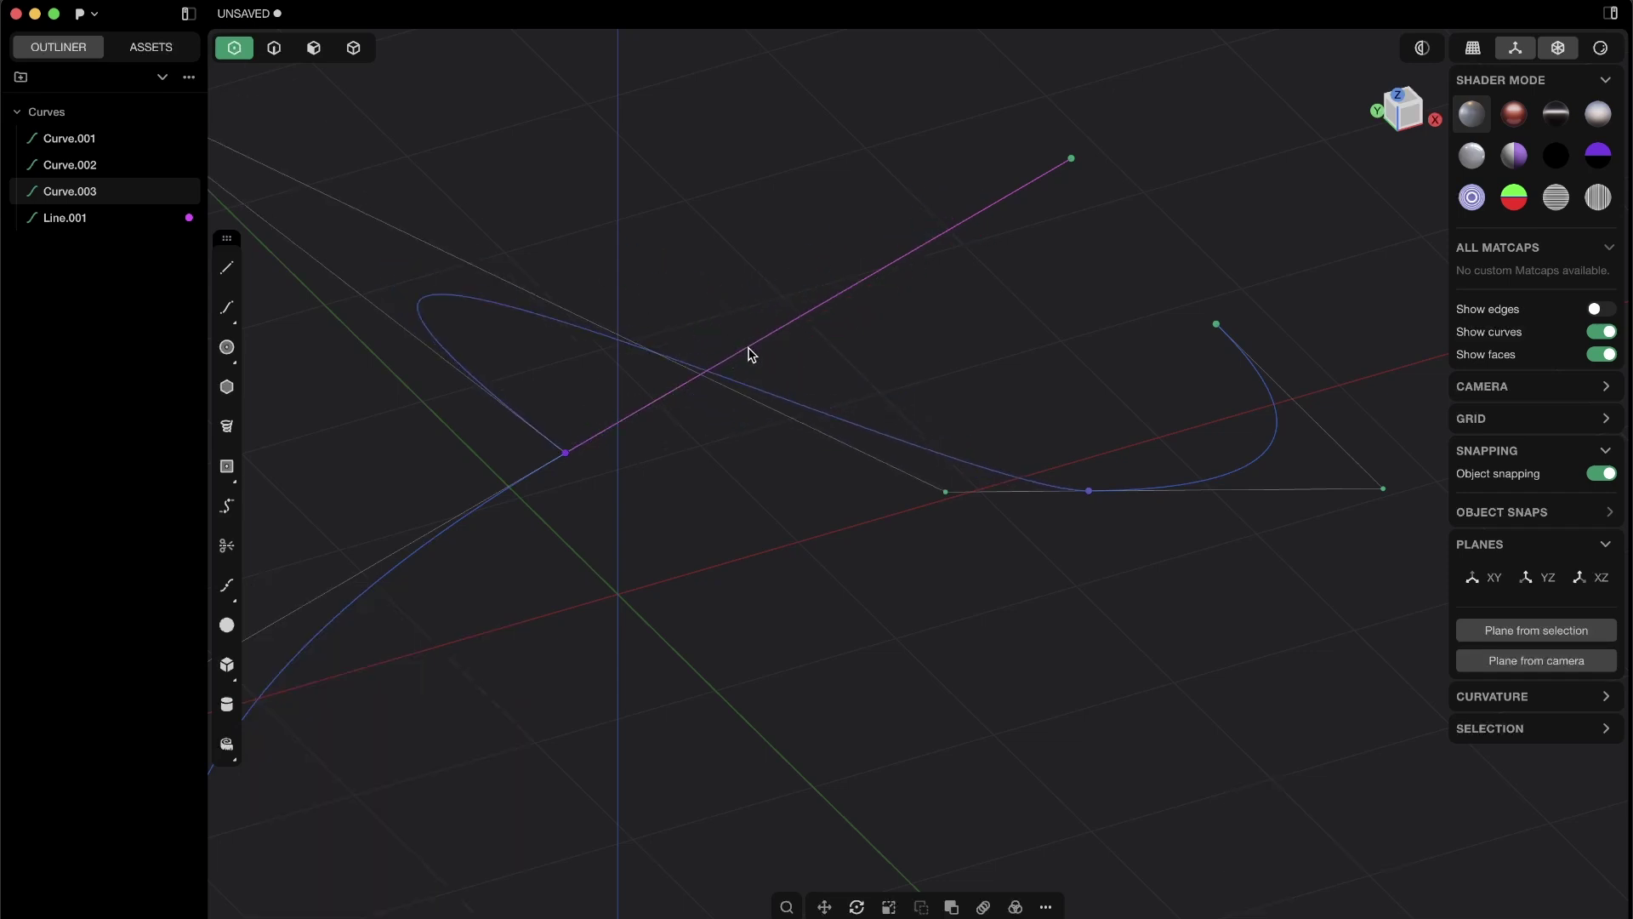
pyautogui.press('g')
pyautogui.click(739, 351)
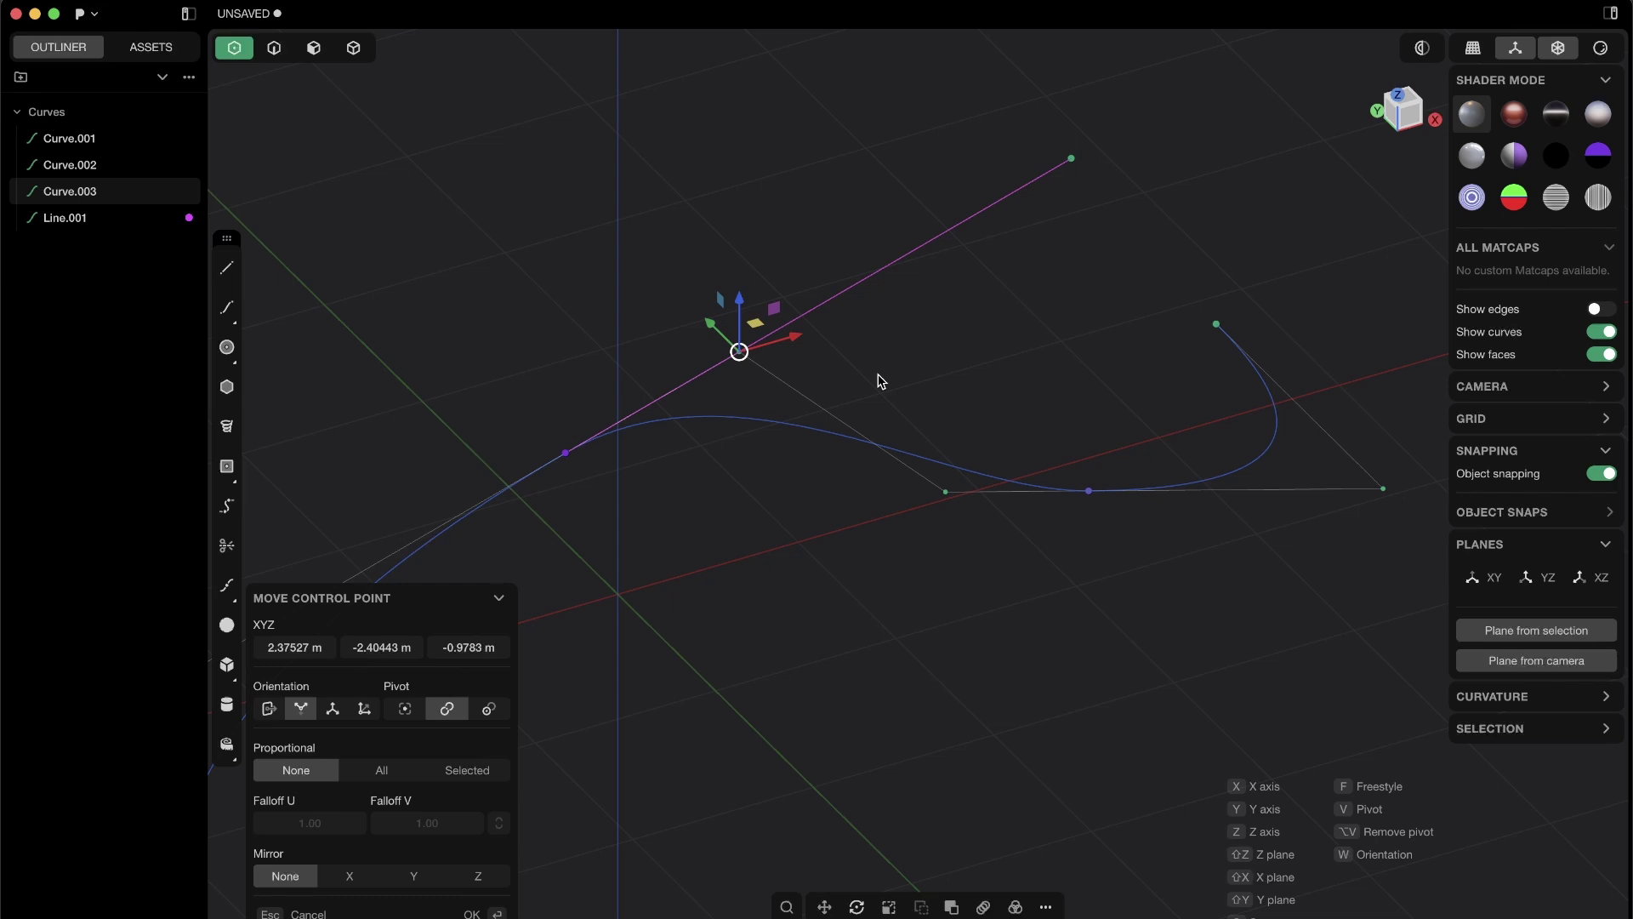
pyautogui.moveTo(829, 382); pyautogui.dragTo(803, 335, button='middle')
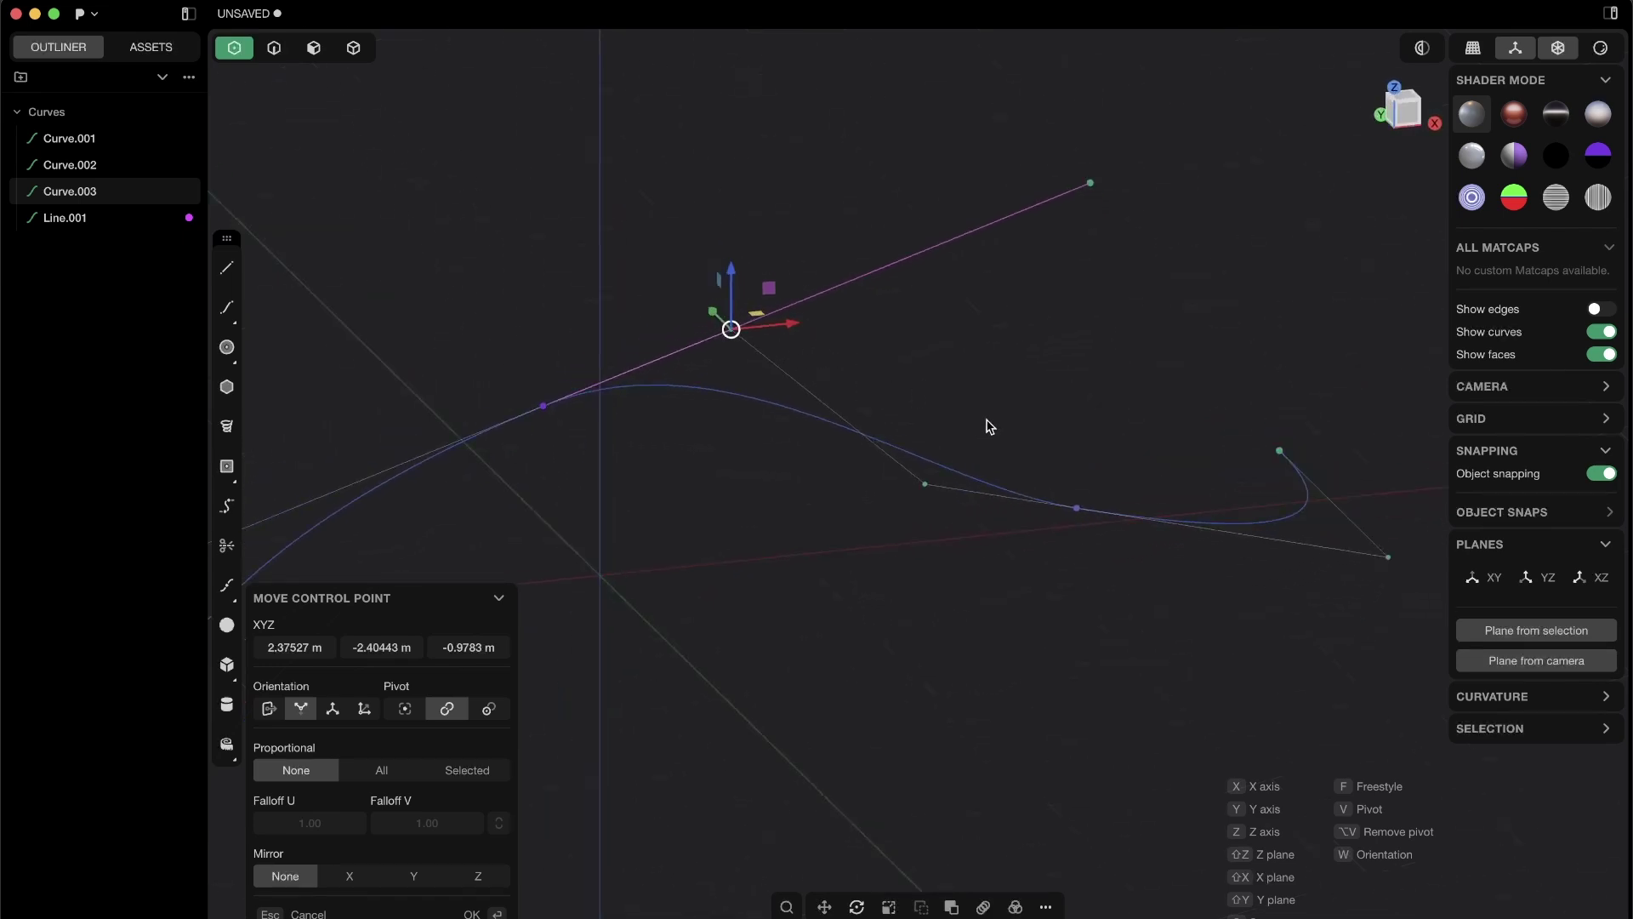
pyautogui.press('Return')
# Step: Draw a straight tangent line from the junction of the spline and Curve.002, extending past the spline's third control point
pyautogui.moveTo(965, 435); pyautogui.dragTo(916, 464, button='middle')
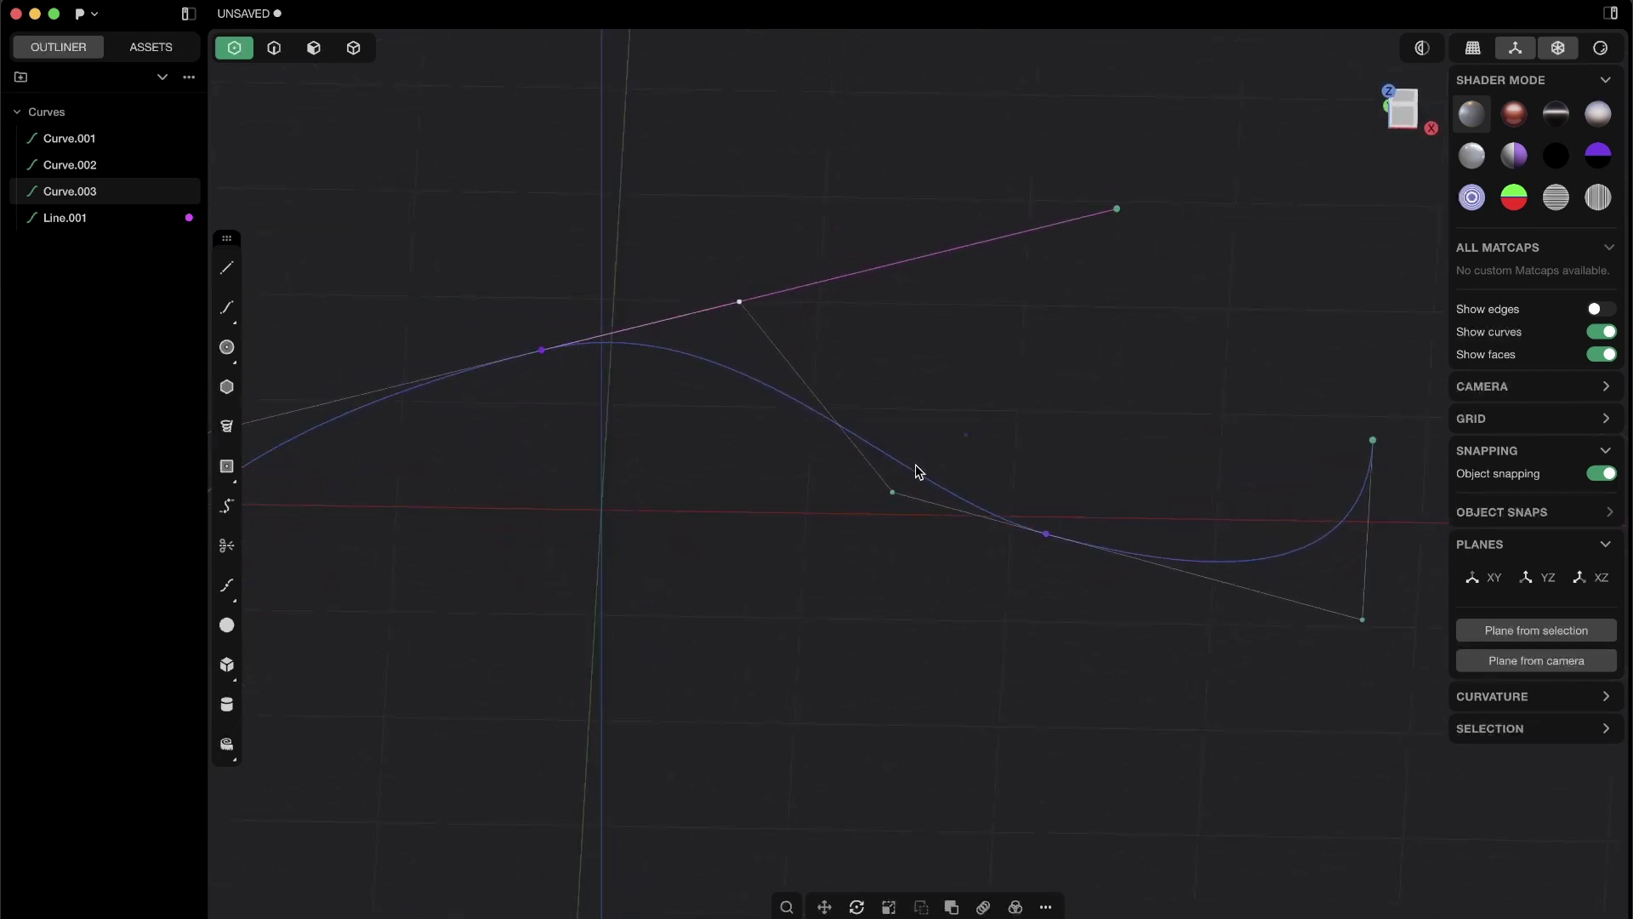
pyautogui.click(1087, 522)
pyautogui.press('l')
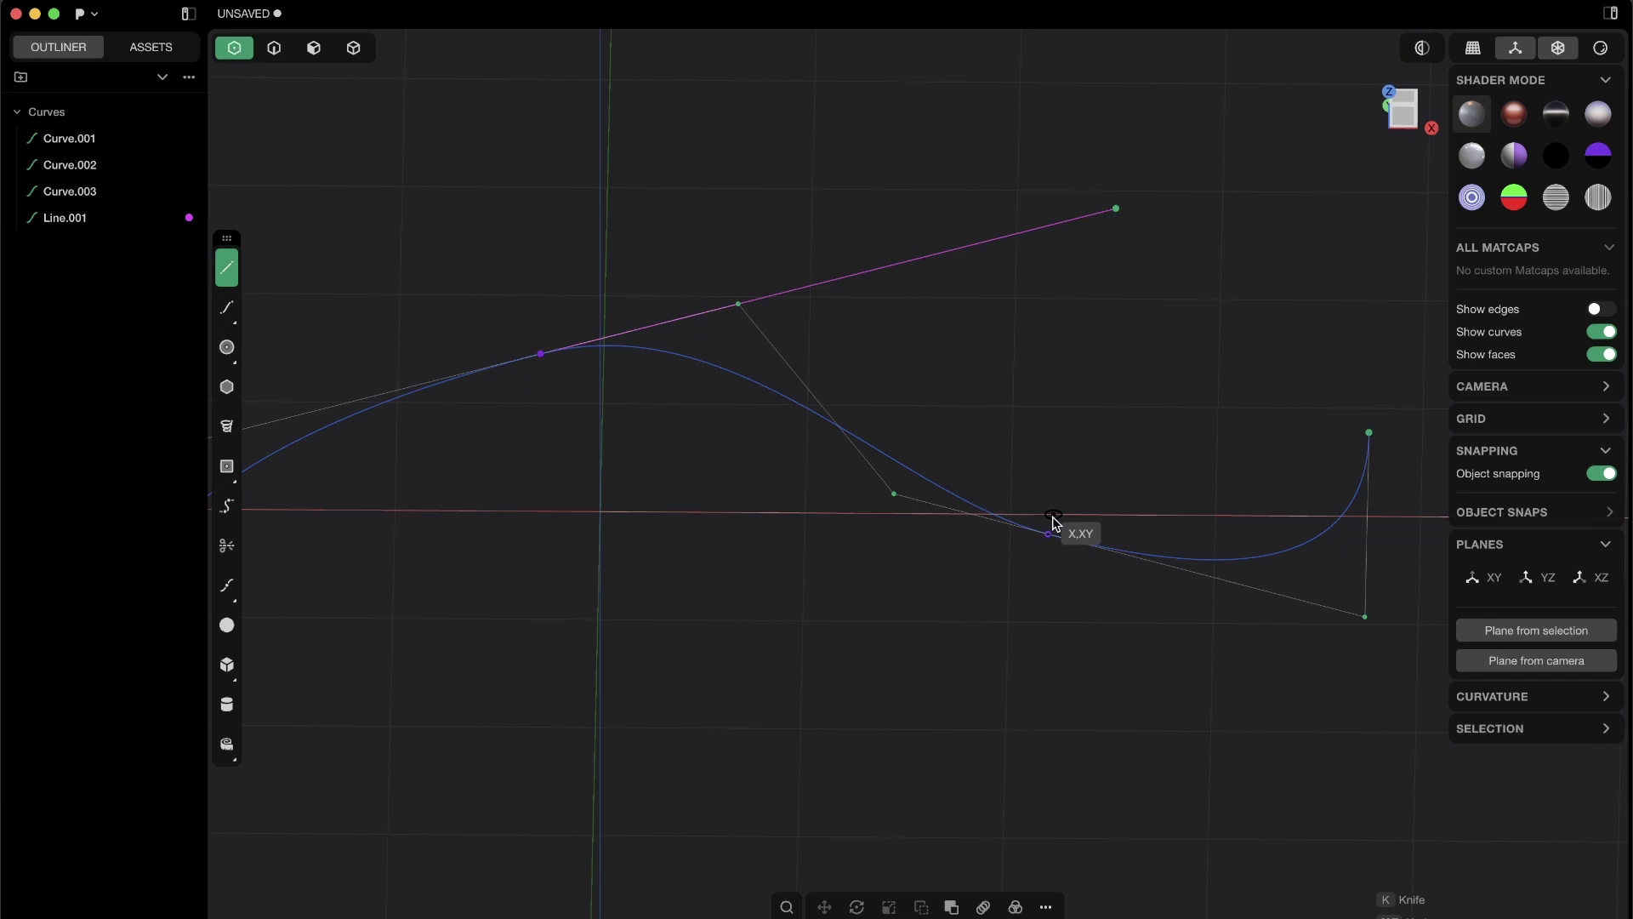
pyautogui.click(1048, 534)
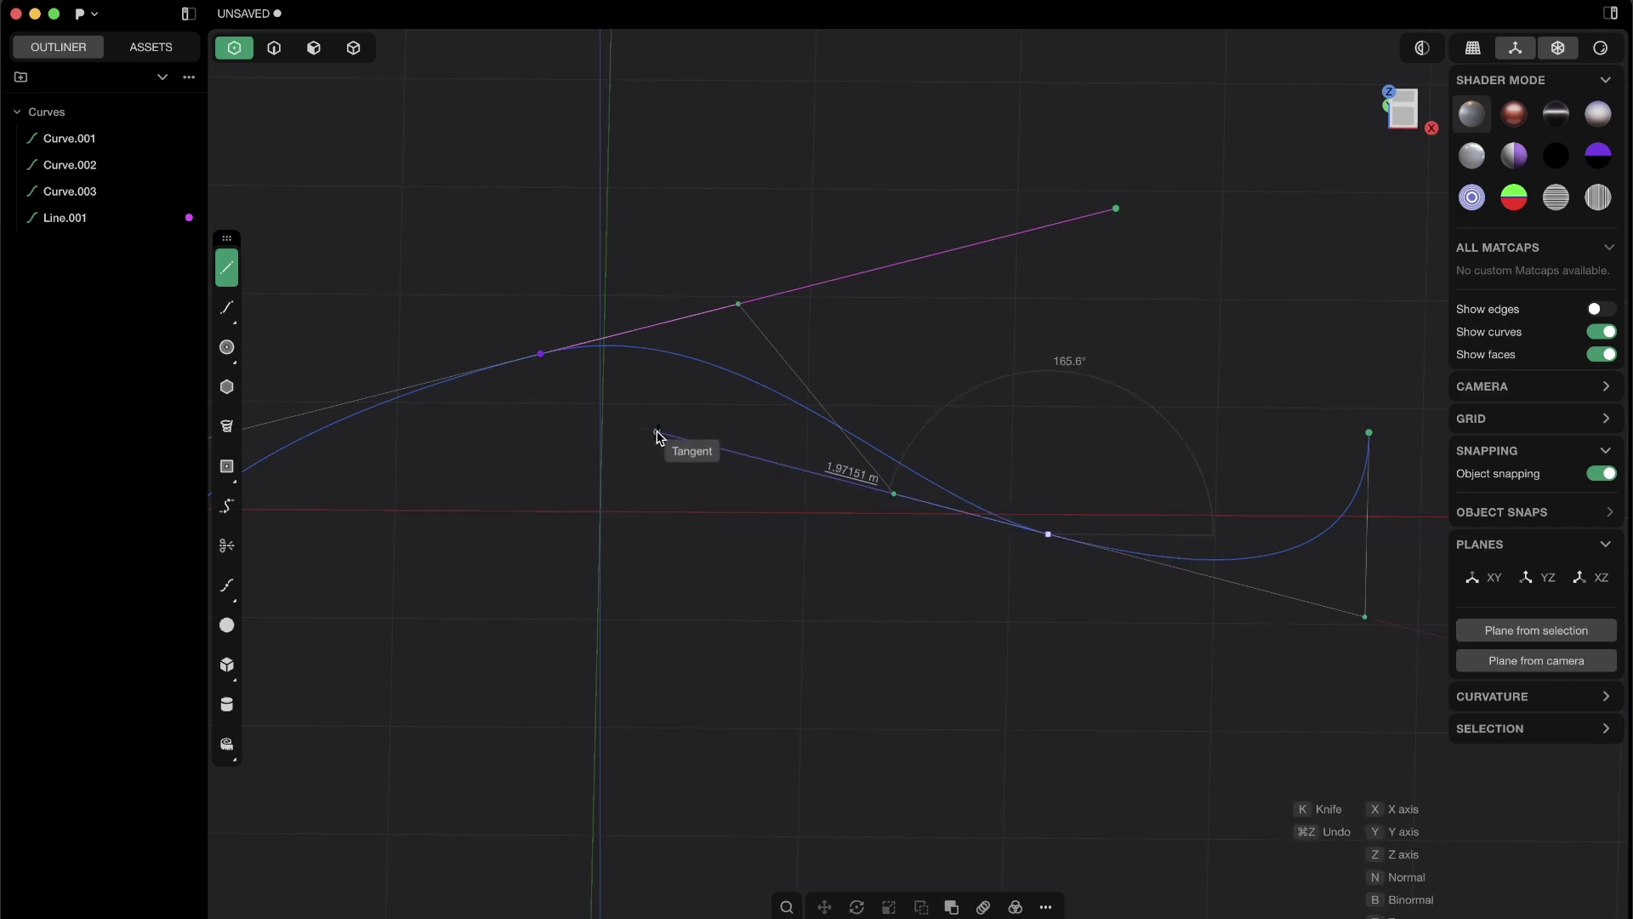
pyautogui.click(686, 440)
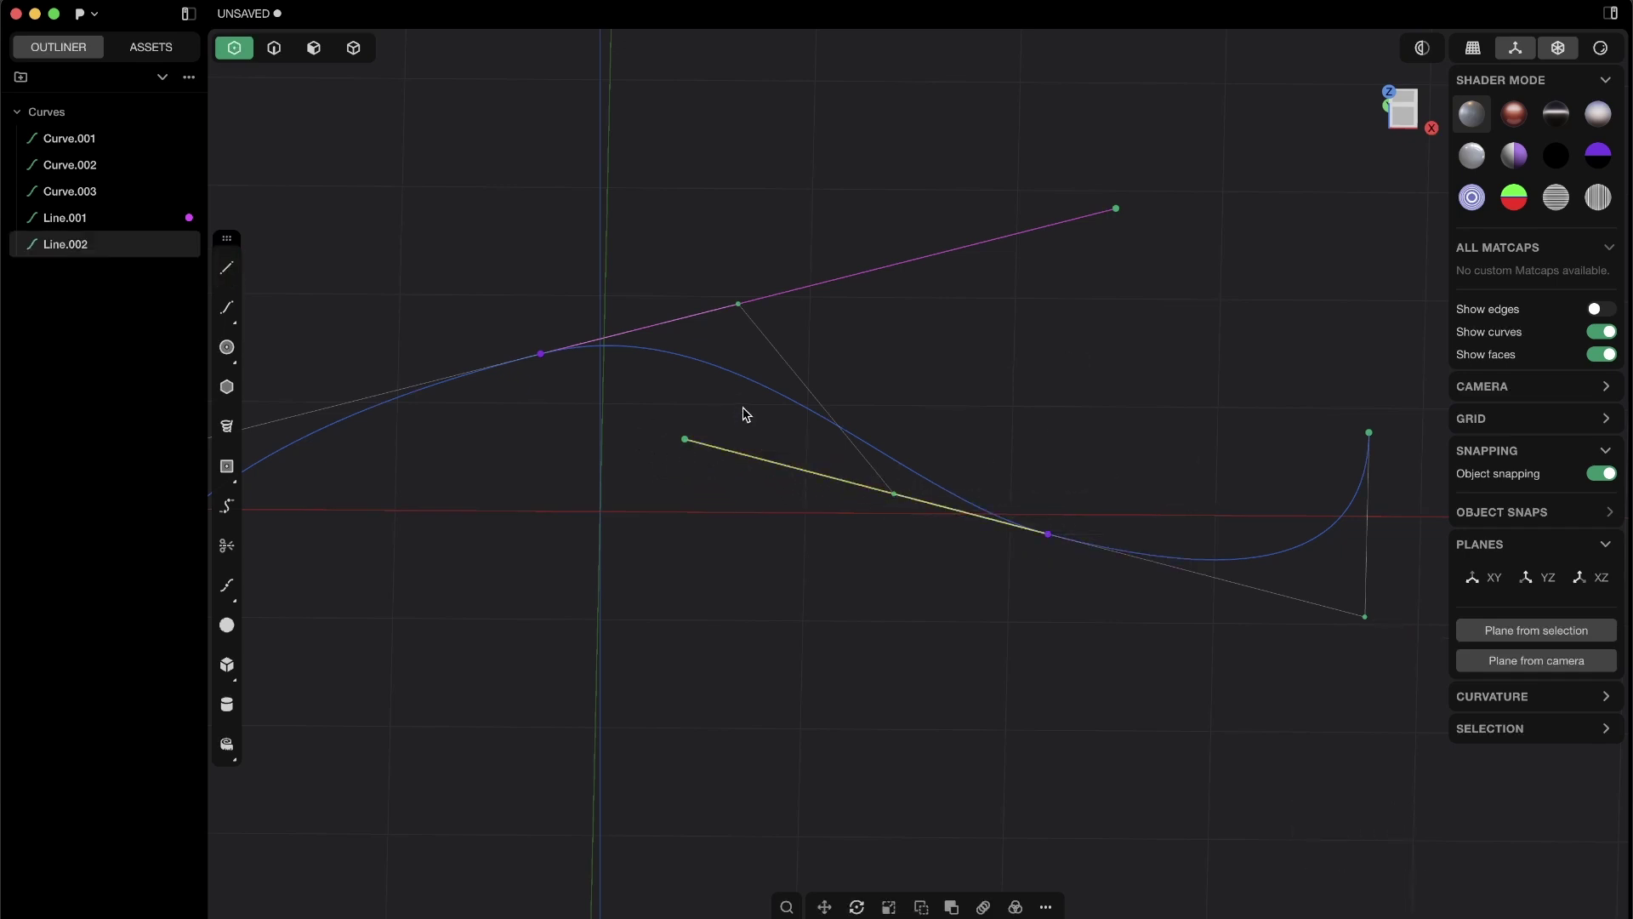
# Step: Slide the spline's third control point farther from Curve.002 along the newly drawn tangent line
pyautogui.click(916, 358)
pyautogui.moveTo(895, 495); pyautogui.dragTo(814, 472)
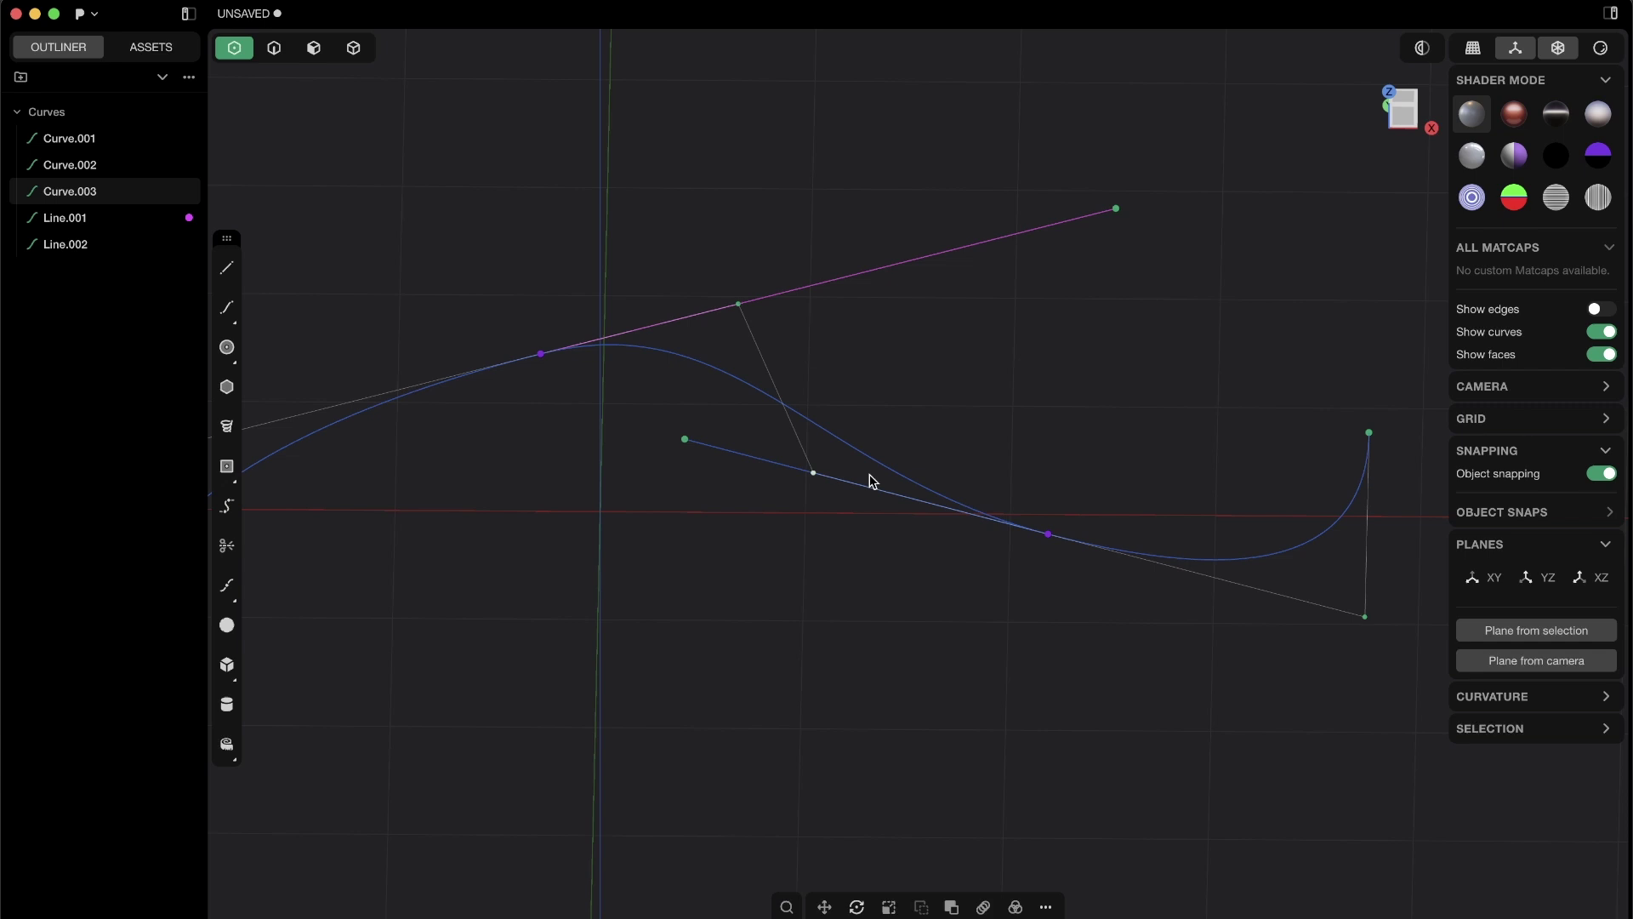
pyautogui.moveTo(800, 448); pyautogui.dragTo(802, 372, button='right')
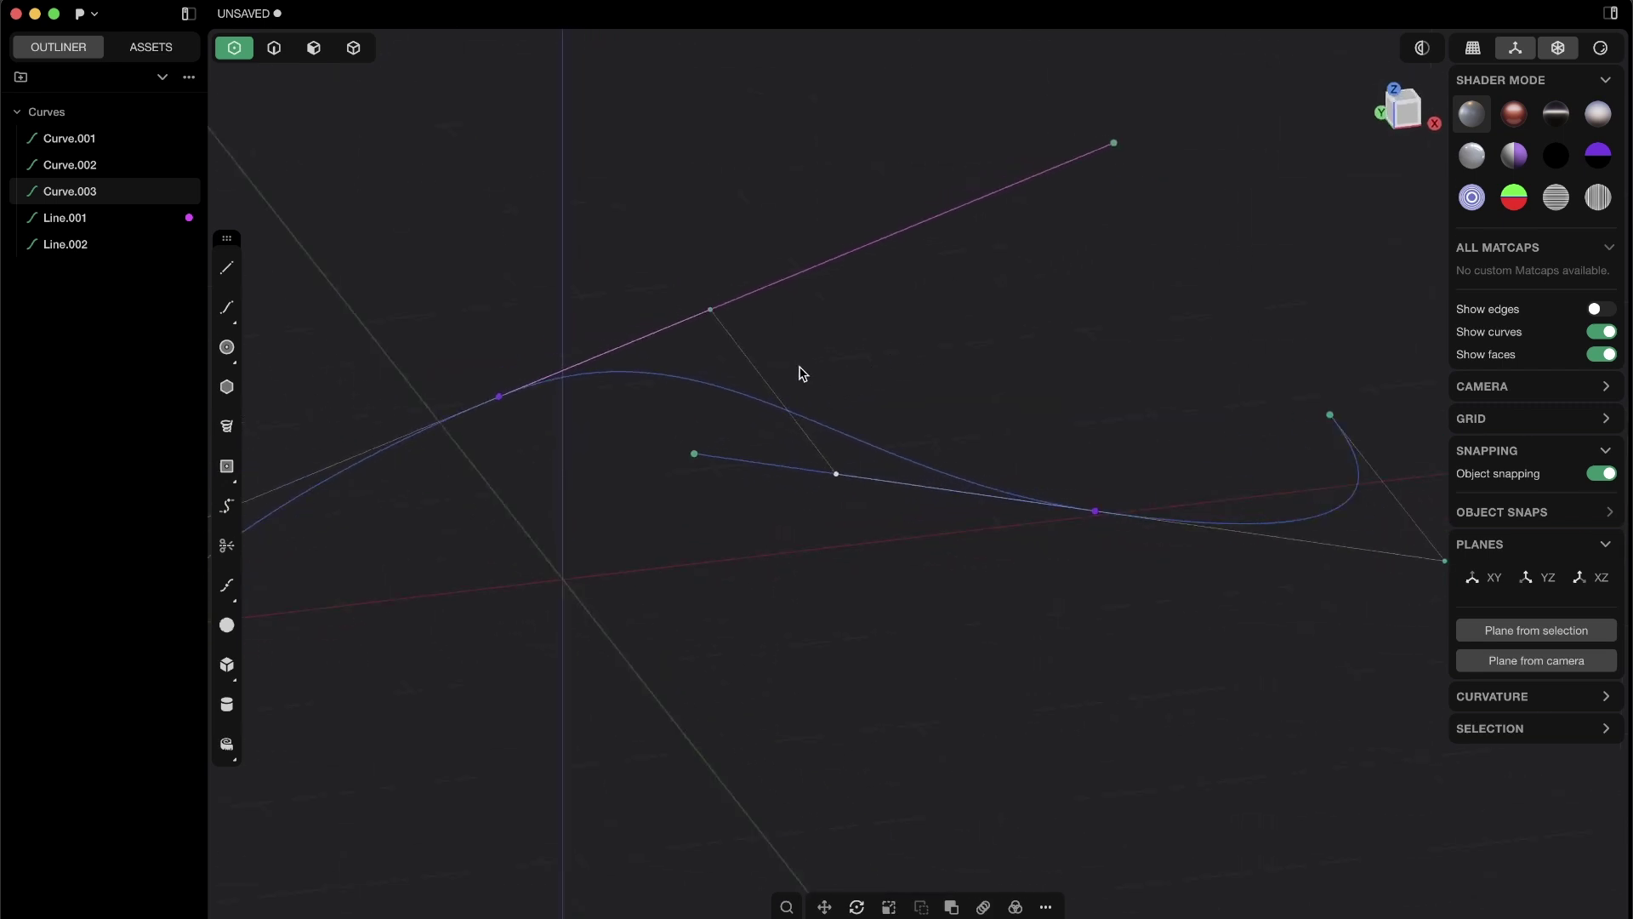
# Step: Select the connecting spline, add a middle control point to it and display control points together with the curves
pyautogui.press('2')
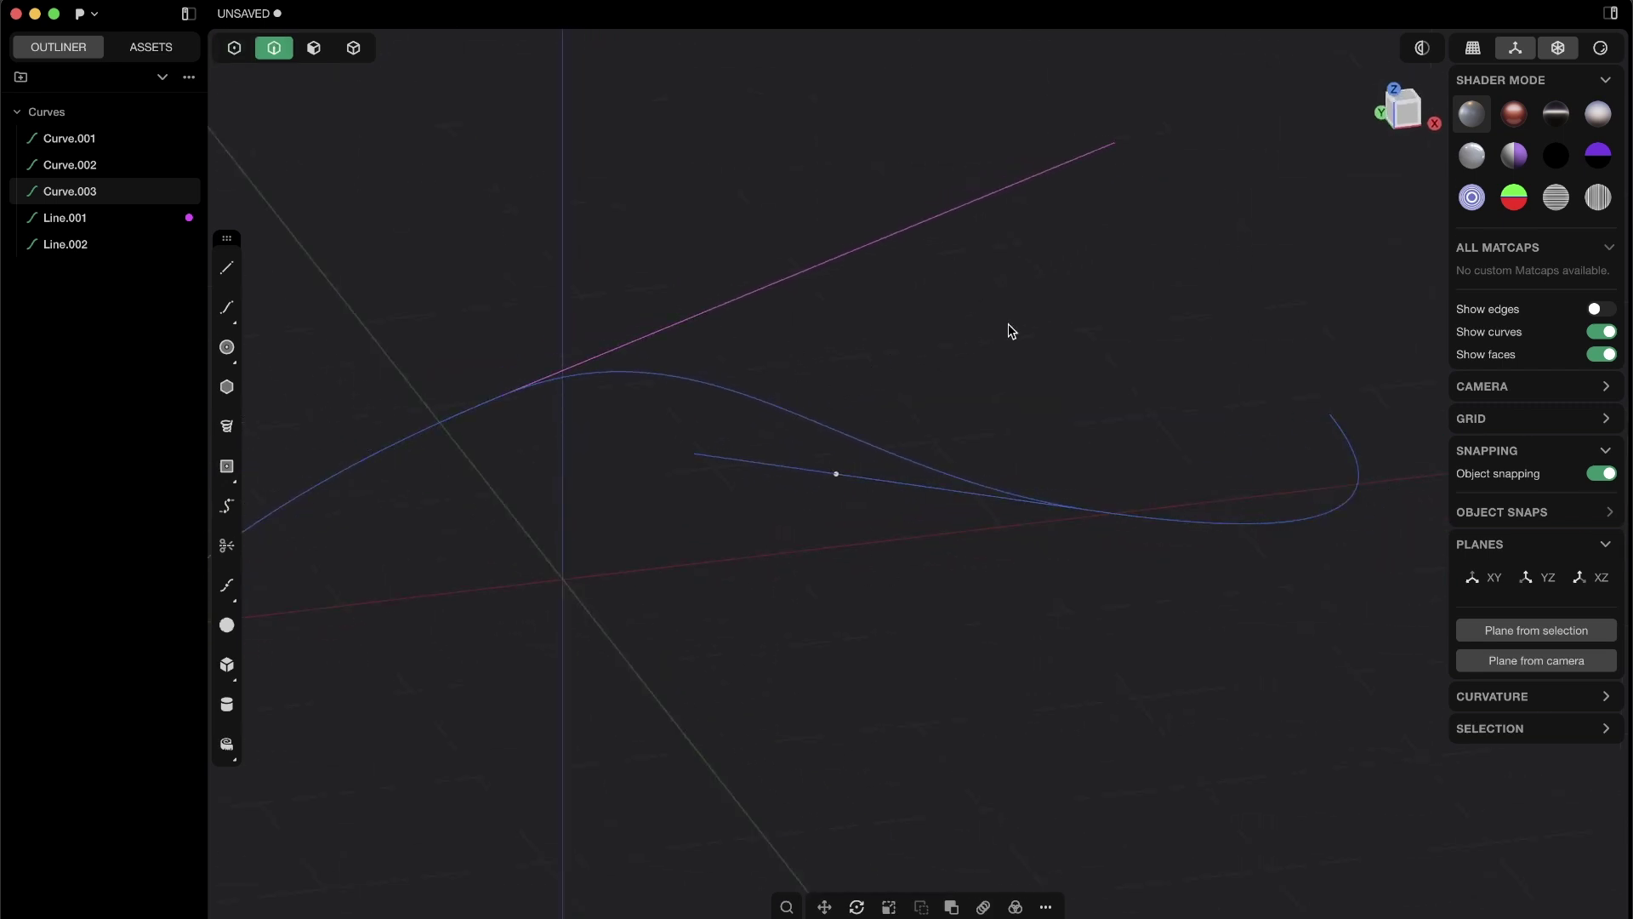
pyautogui.click(758, 409)
pyautogui.click(896, 474)
pyautogui.moveTo(896, 474)
pyautogui.mouseDown(button='right')
pyautogui.moveTo(865, 456)
pyautogui.moveTo(901, 442)
pyautogui.mouseUp(button='right')
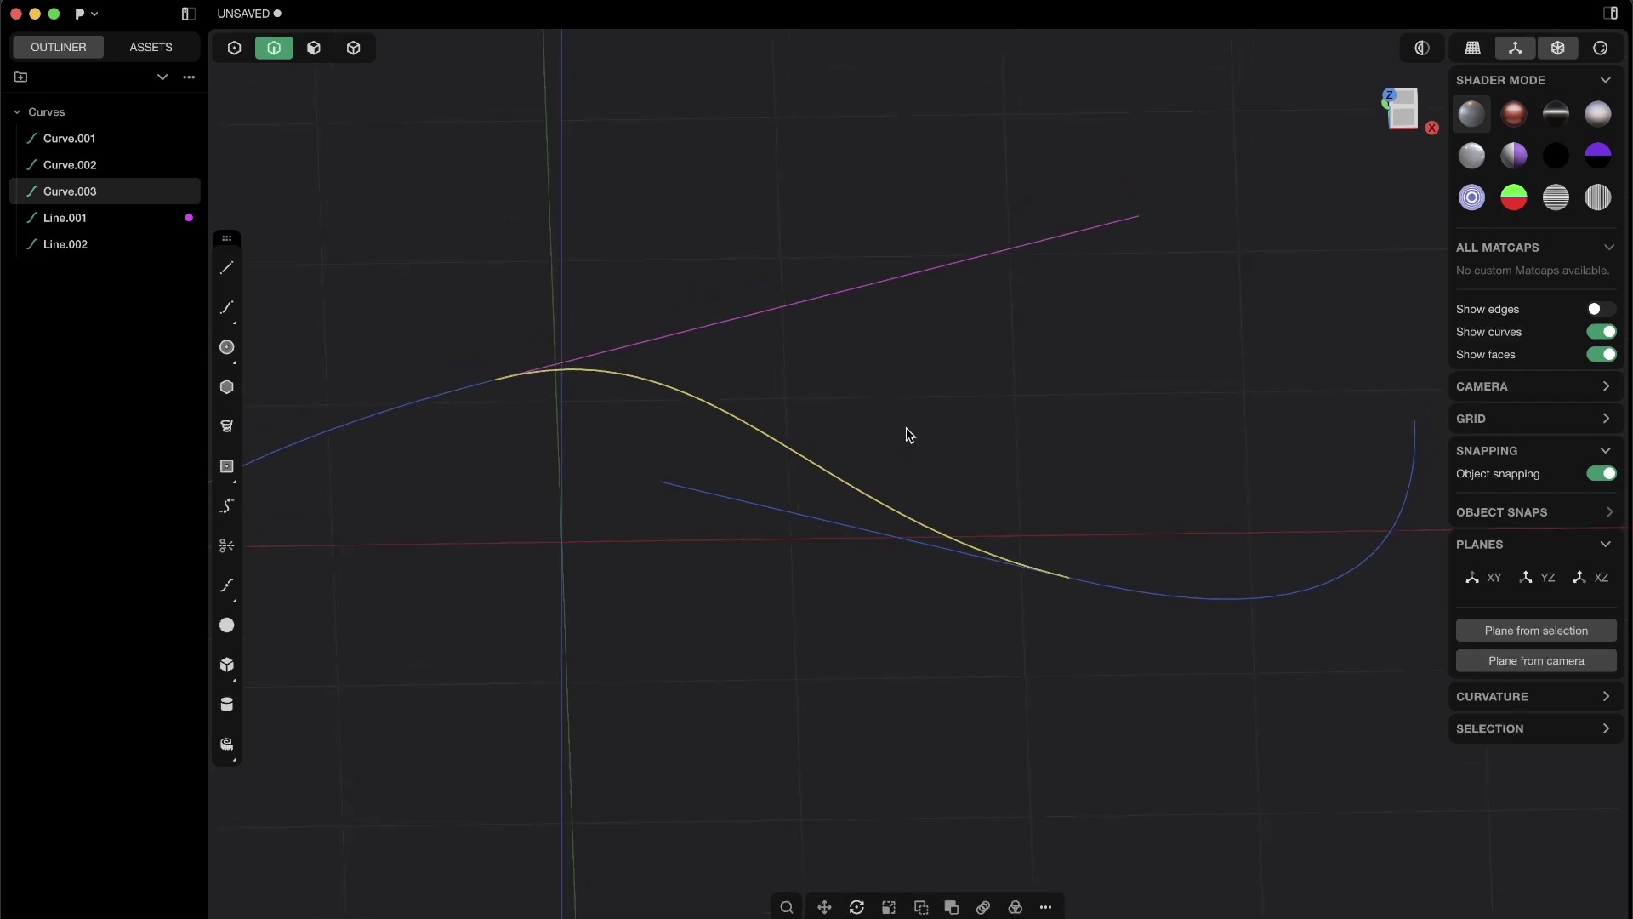
pyautogui.hotkey('shift', '1')
pyautogui.click(881, 400)
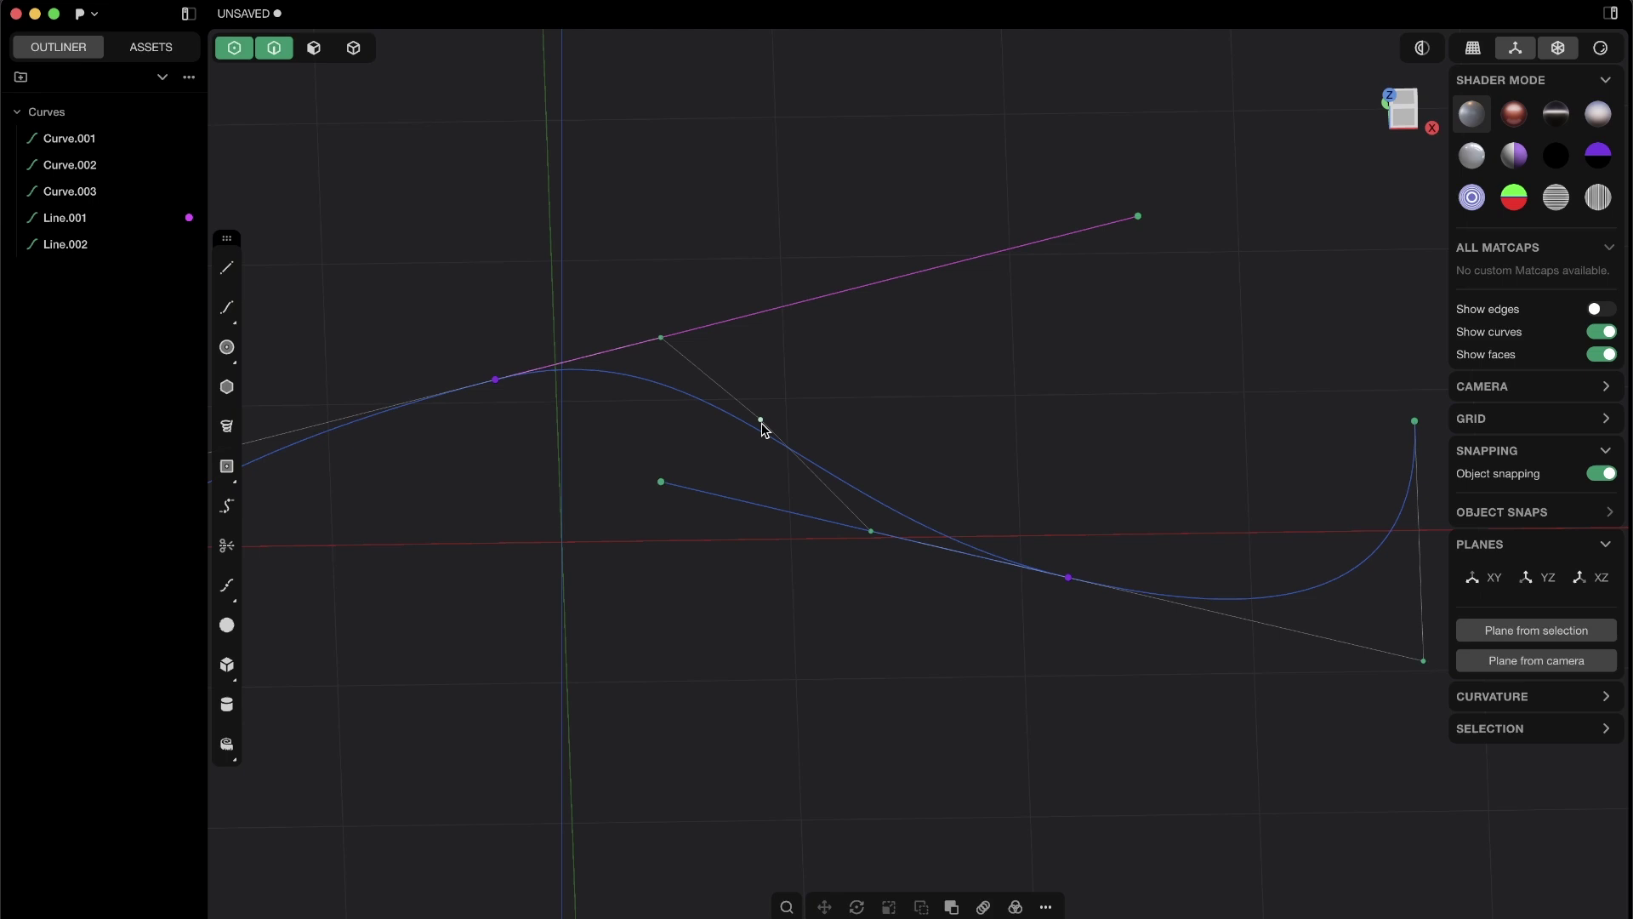
# Step: Move the spline's added middle control point onto the magenta tangent line, beyond the second control point
pyautogui.moveTo(761, 421); pyautogui.dragTo(818, 298)
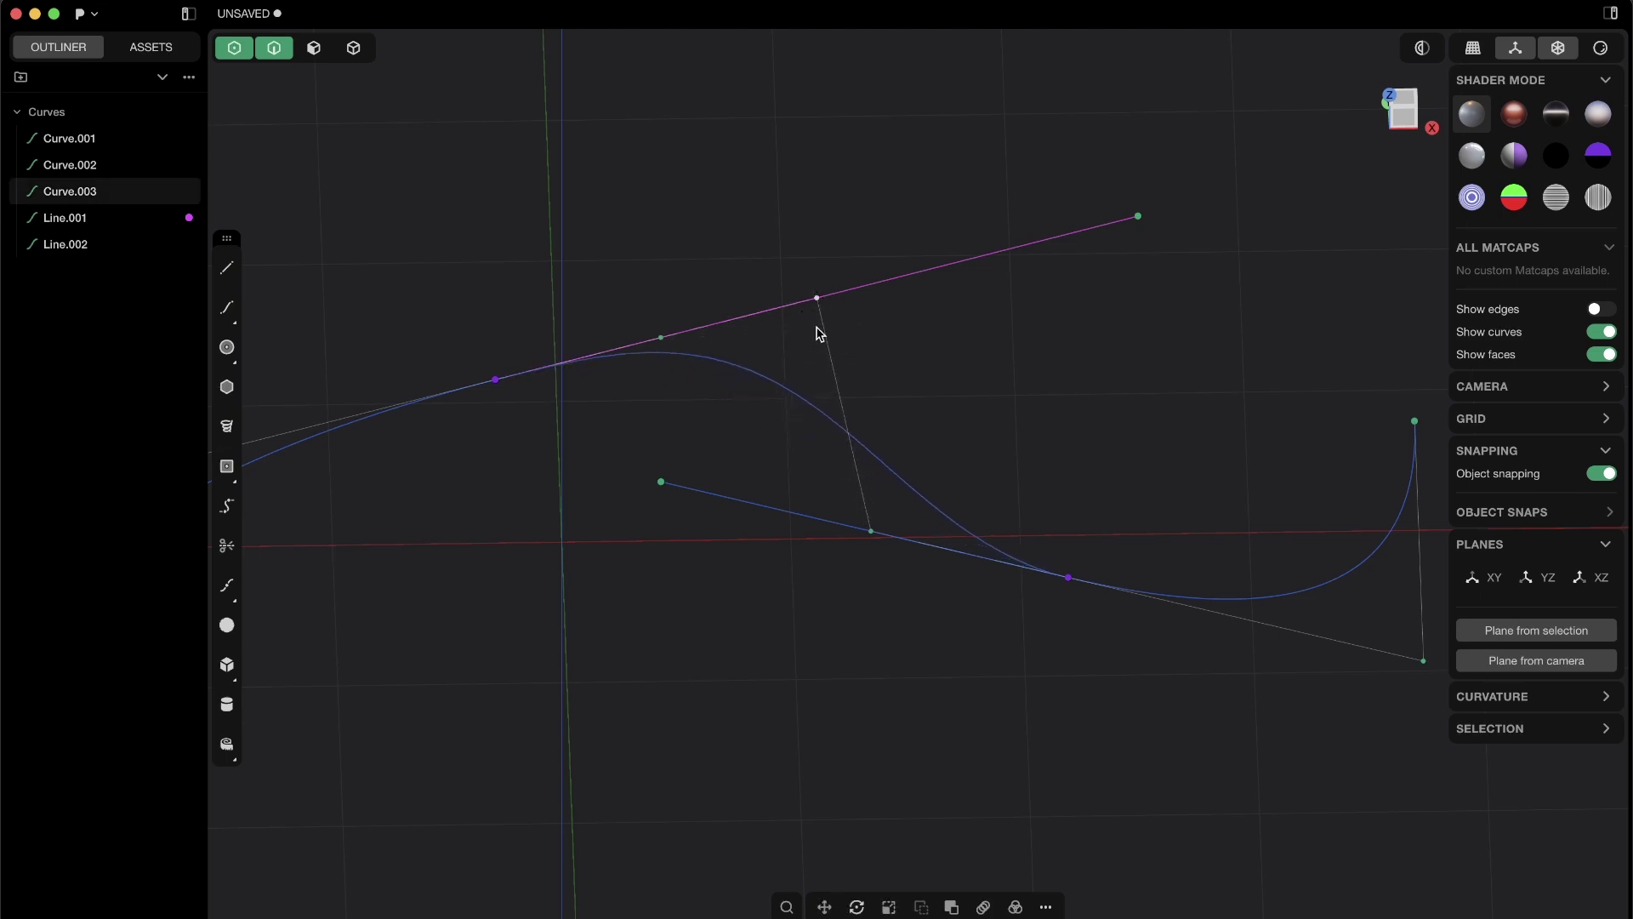
pyautogui.moveTo(791, 331); pyautogui.dragTo(837, 301, button='middle')
pyautogui.moveTo(840, 308); pyautogui.dragTo(838, 288)
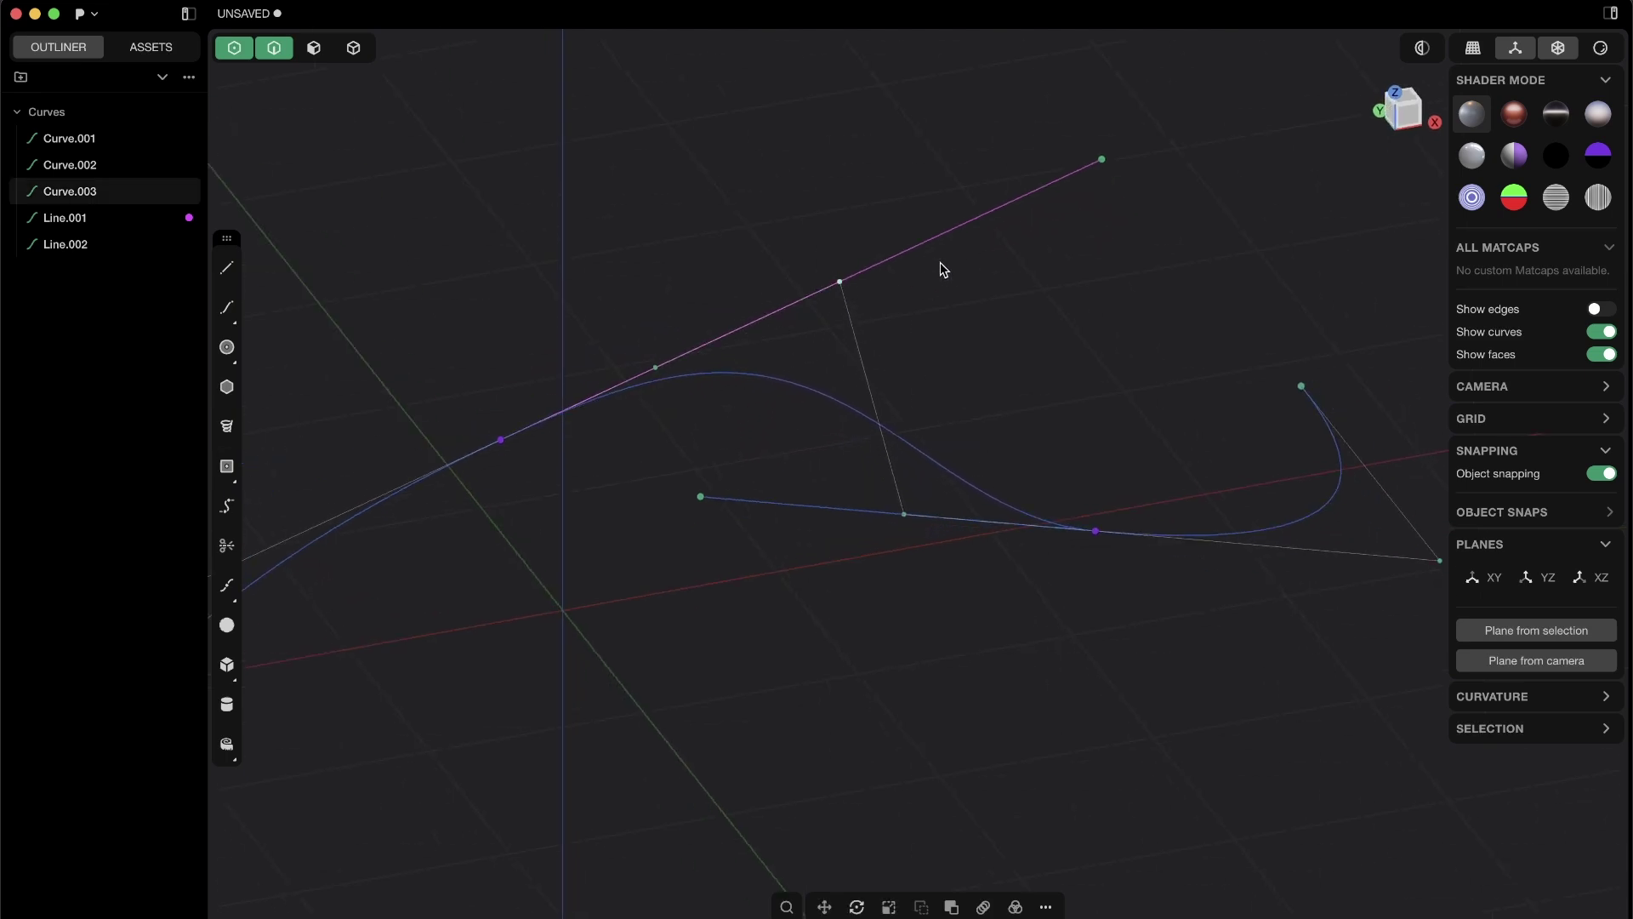
# Step: Extrude Curve.001 and the connecting spline Curve.003 together sideways by about 2.21 m into surface sheets
pyautogui.moveTo(940, 262); pyautogui.dragTo(901, 248, button='middle')
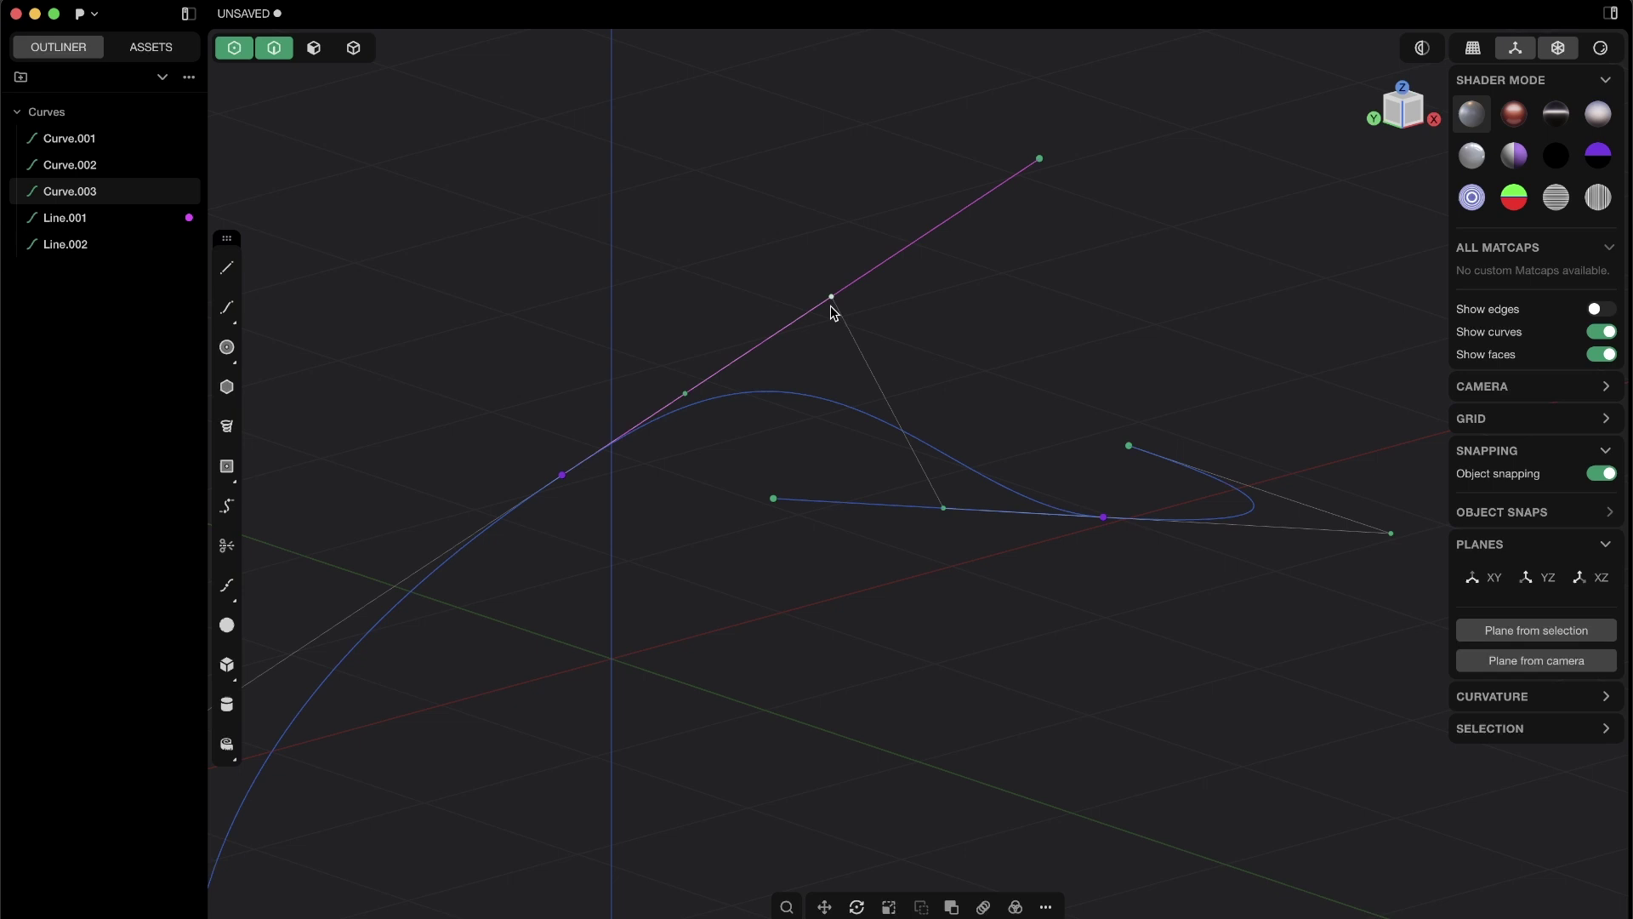
pyautogui.press('2')
pyautogui.click(936, 326)
pyautogui.keyDown('shift'); pyautogui.moveTo(876, 361); pyautogui.dragTo(1027, 320, button='middle'); pyautogui.keyUp('shift')
pyautogui.click(1027, 320)
pyautogui.keyDown('shift'); pyautogui.click(719, 449); pyautogui.keyUp('shift')
pyautogui.moveTo(912, 376); pyautogui.dragTo(933, 426, button='middle')
pyautogui.press('e')
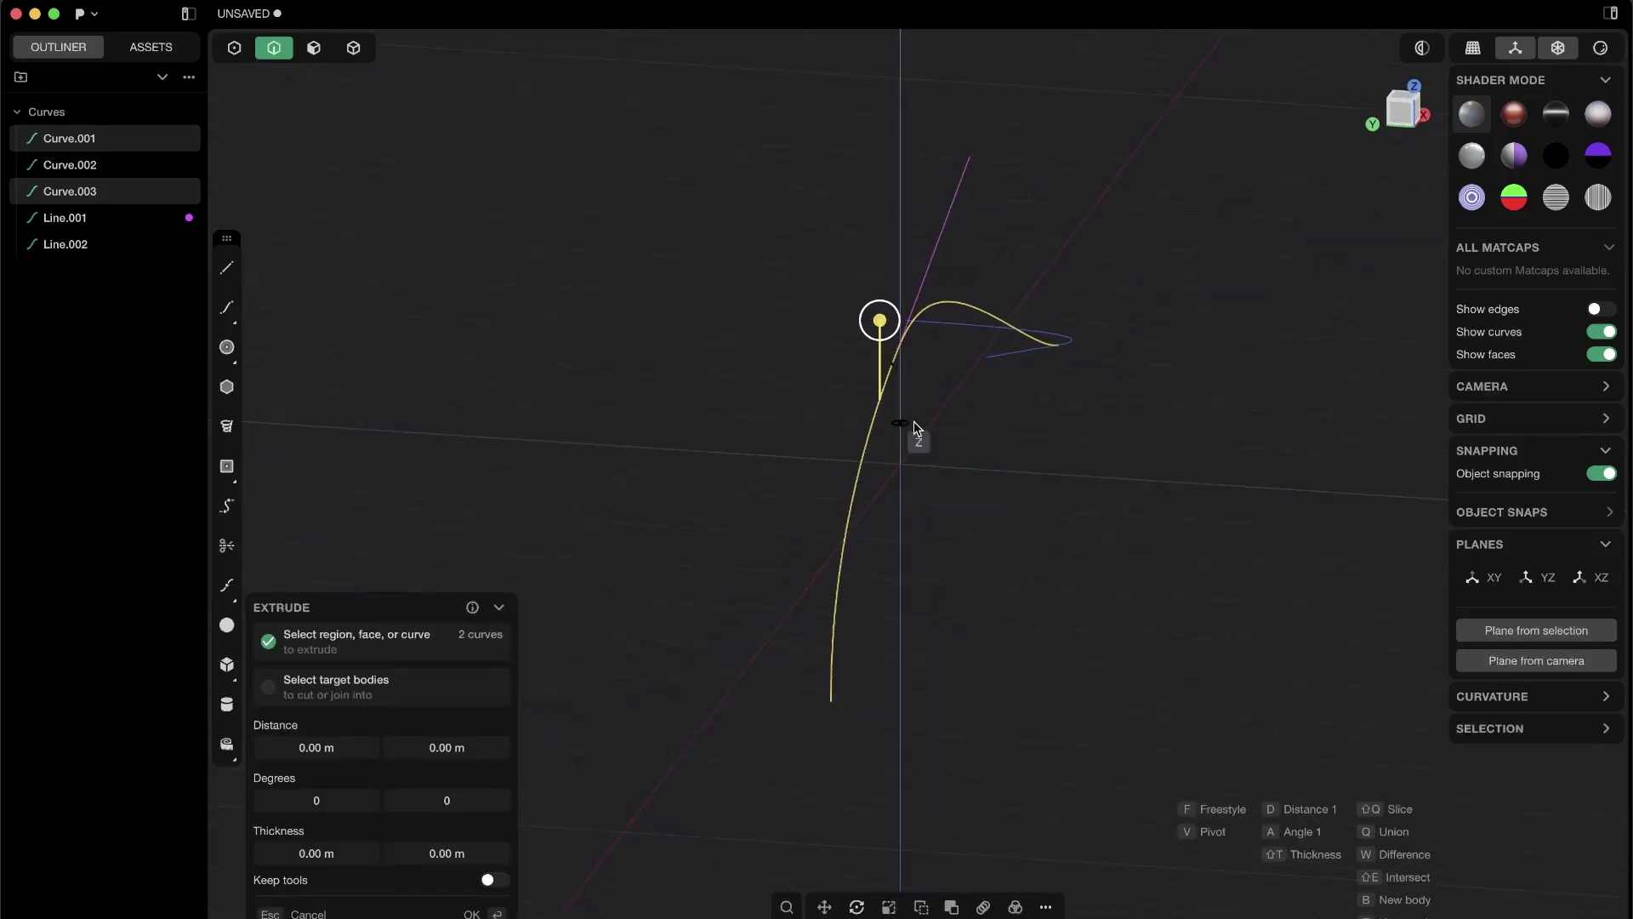
pyautogui.click(864, 442)
pyautogui.click(585, 428)
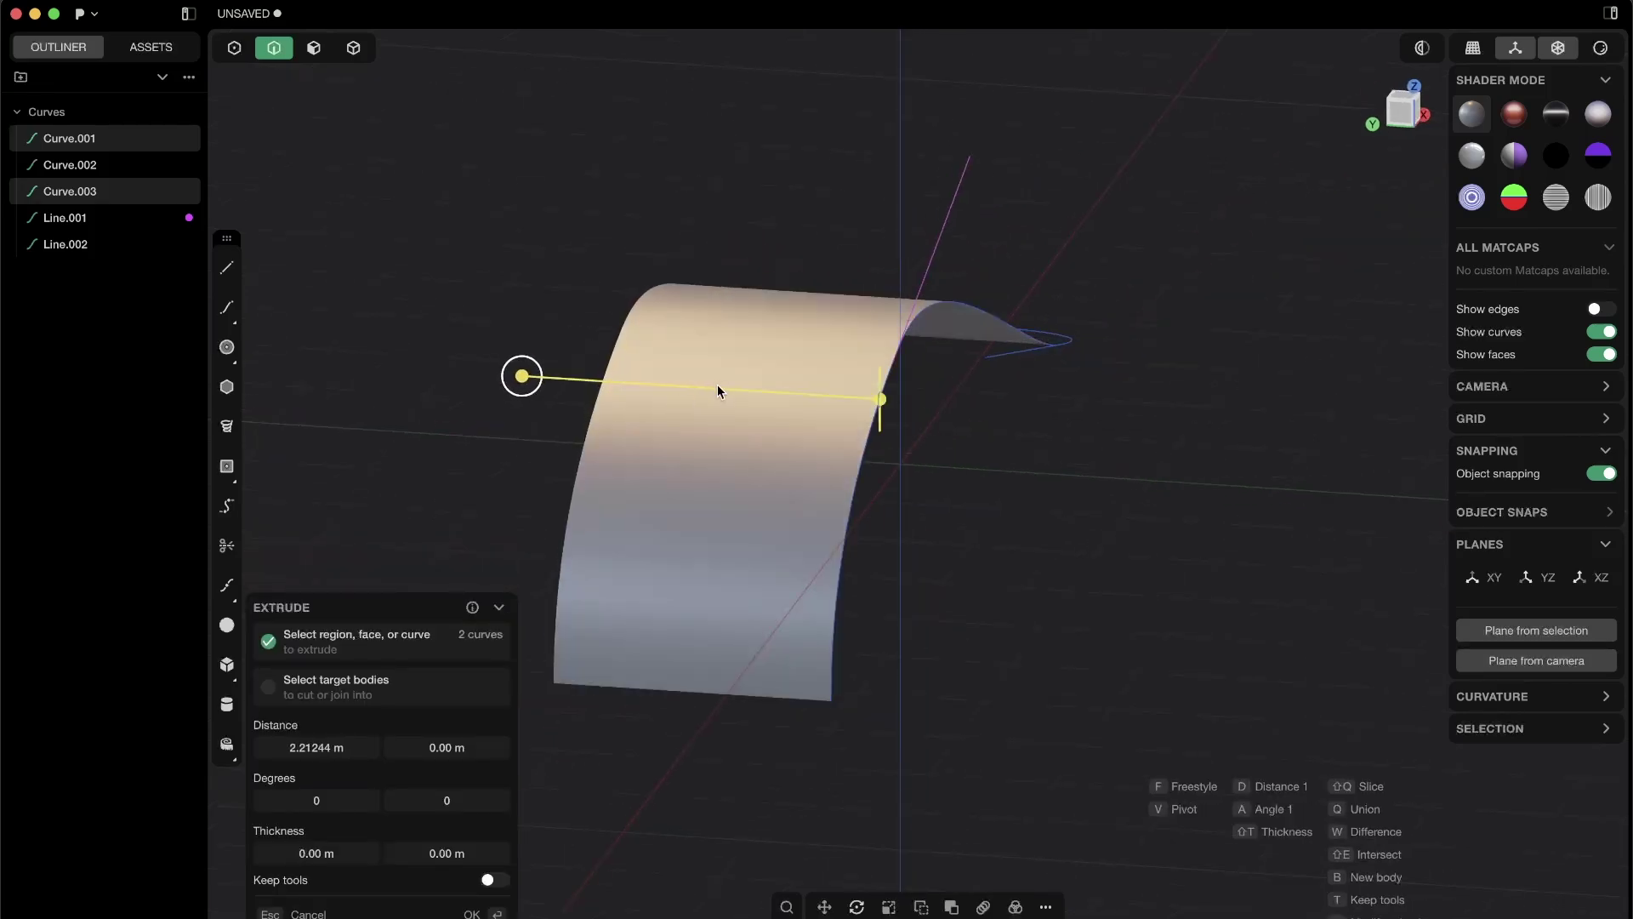
pyautogui.press('Return')
pyautogui.click(973, 432)
# Step: Shade the extruded sheets with the dark matcap that has a bright highlight band to inspect the reflections across their junction
pyautogui.moveTo(978, 440); pyautogui.dragTo(1199, 189, button='middle')
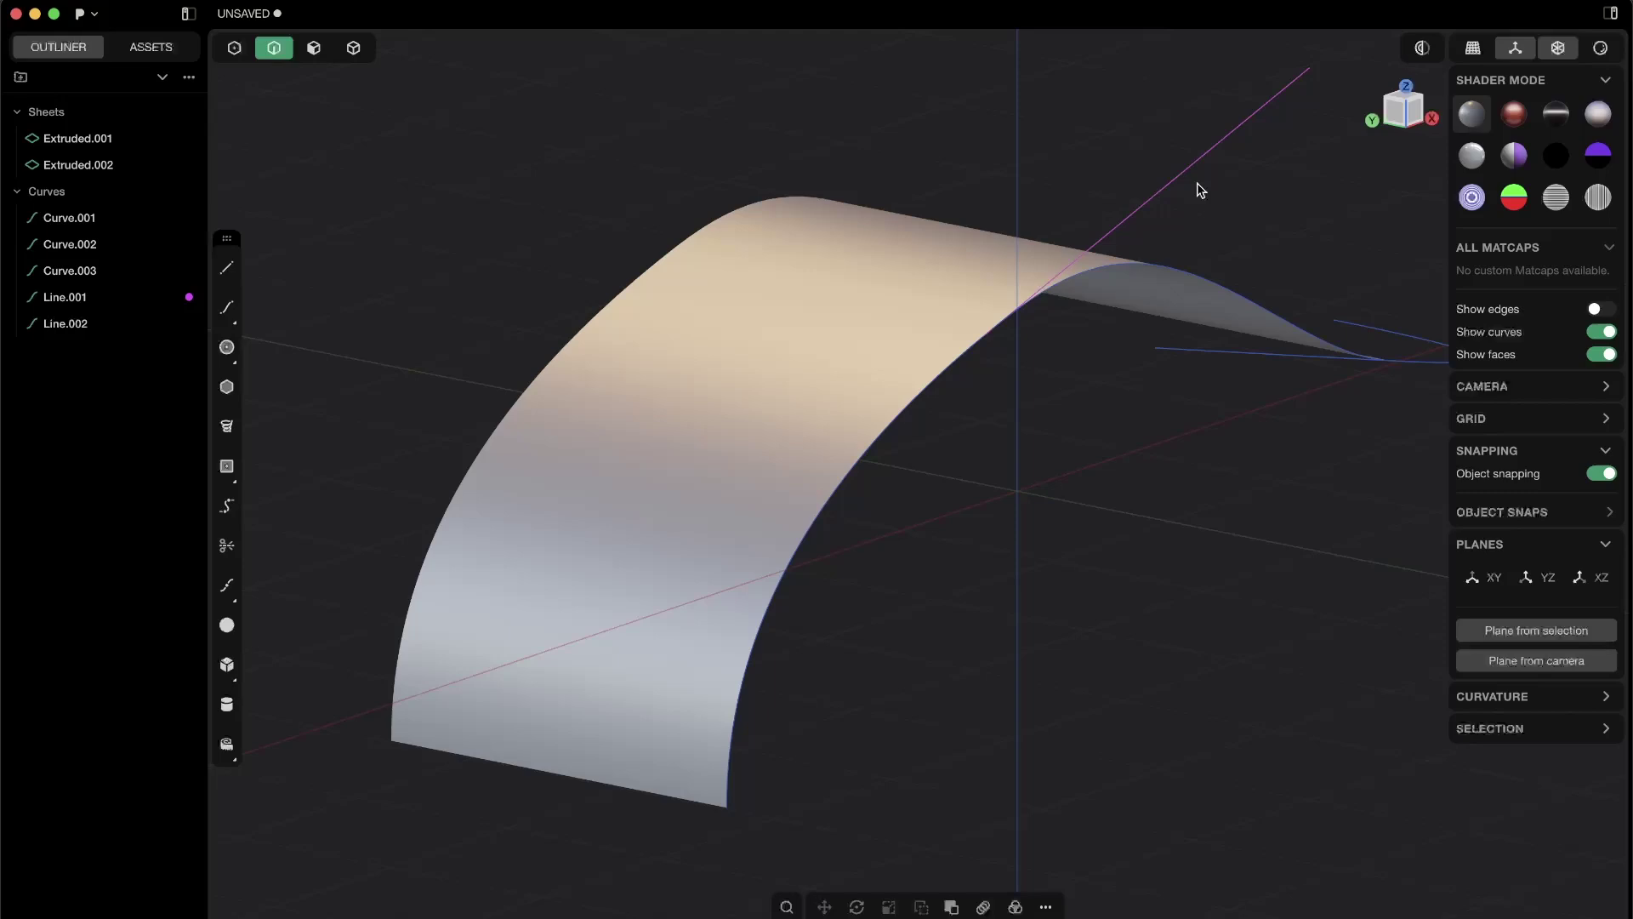
pyautogui.click(1520, 119)
pyautogui.click(1556, 113)
pyautogui.moveTo(882, 292)
pyautogui.mouseDown(button='middle')
pyautogui.moveTo(711, 455)
pyautogui.moveTo(777, 271)
pyautogui.mouseUp(button='middle')
pyautogui.moveTo(562, 319); pyautogui.dragTo(930, 197, button='middle')
# Step: Switch to control point selection so the curves' control points are displayed alongside the extruded sheets
pyautogui.press('1')
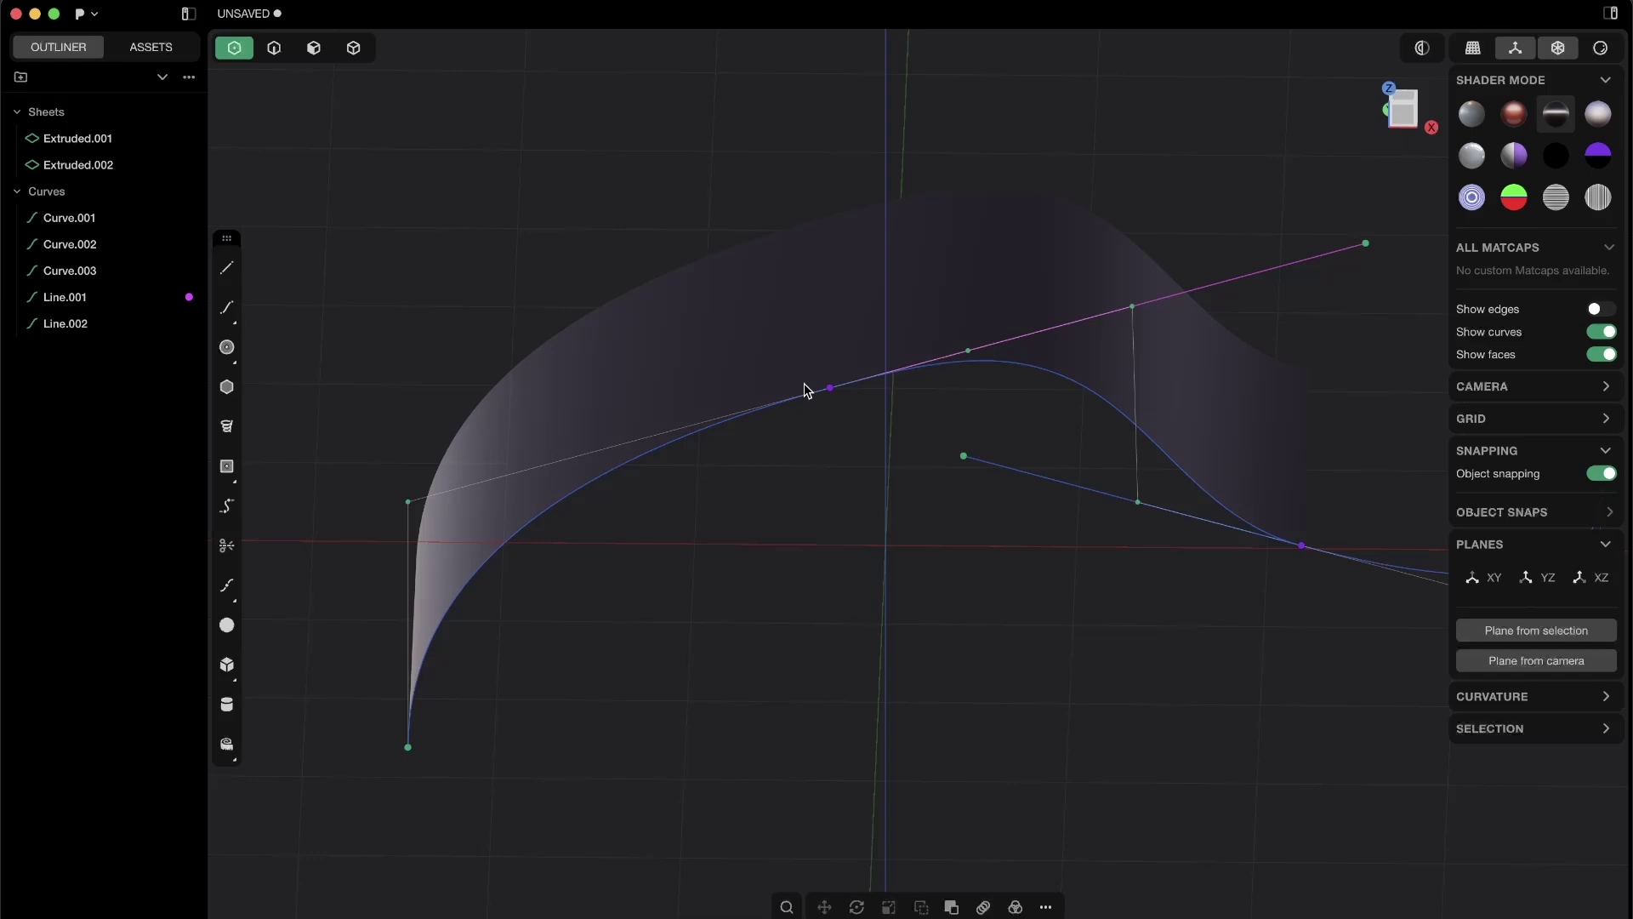
pyautogui.moveTo(909, 513); pyautogui.dragTo(802, 452, button='middle')
pyautogui.press('2')
pyautogui.press('1')
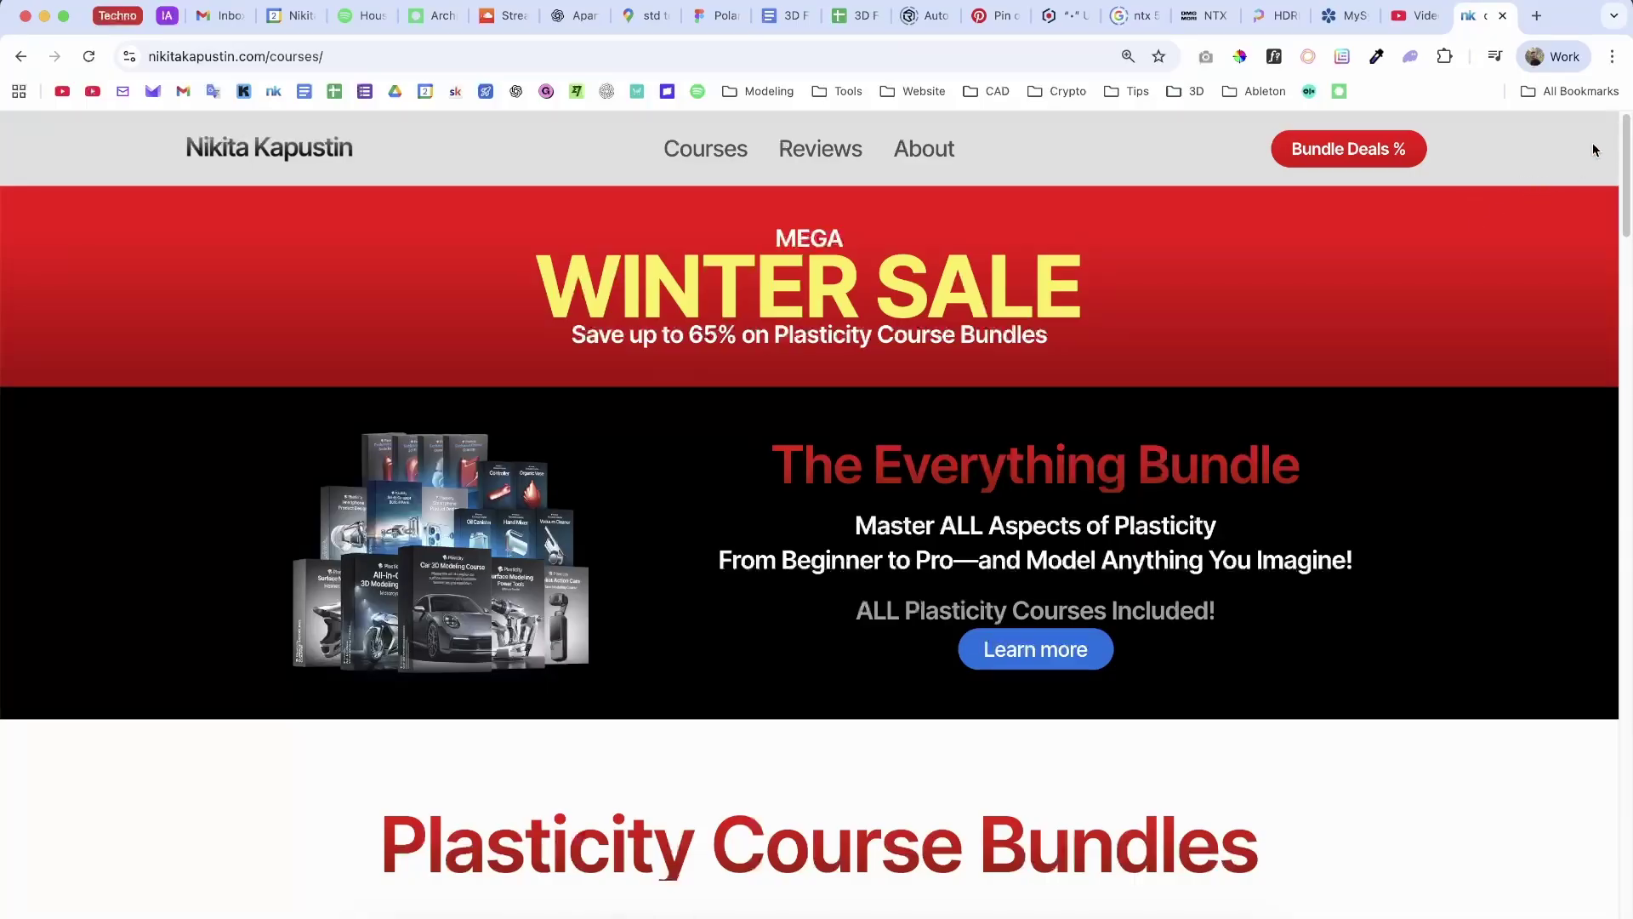
# Step: Switch to the browser and look through the bundles and individual courses on the Plasticity courses page
pyautogui.moveTo(1625, 144); pyautogui.dragTo(1501, 609)
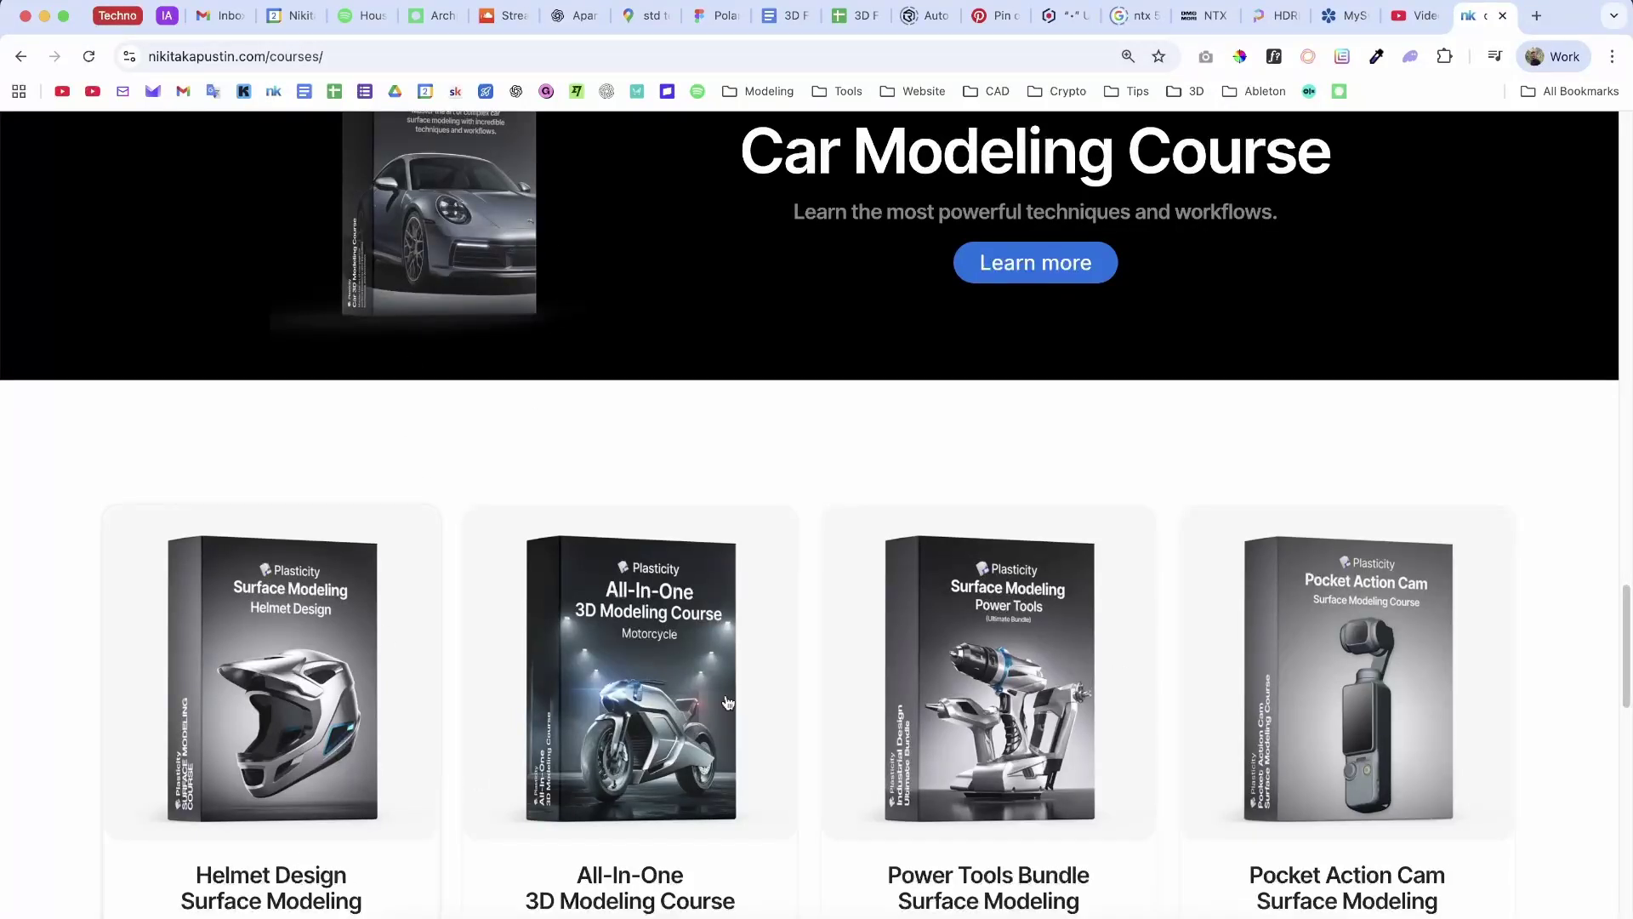
pyautogui.moveTo(1622, 601); pyautogui.dragTo(1608, 645)
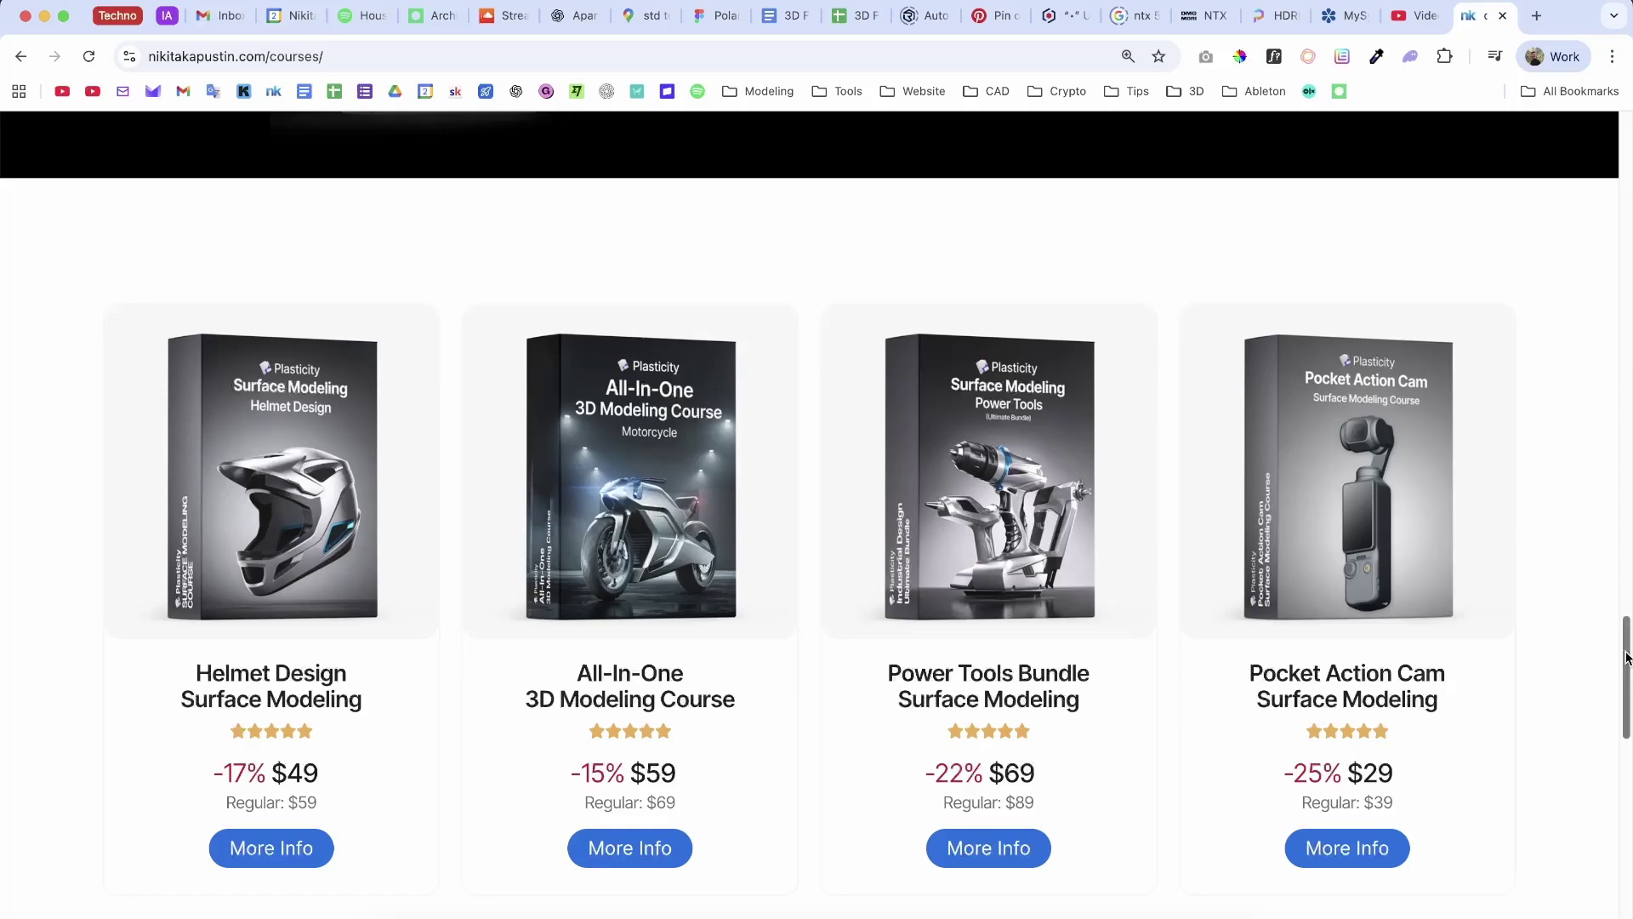
pyautogui.moveTo(1626, 656); pyautogui.dragTo(1548, 207)
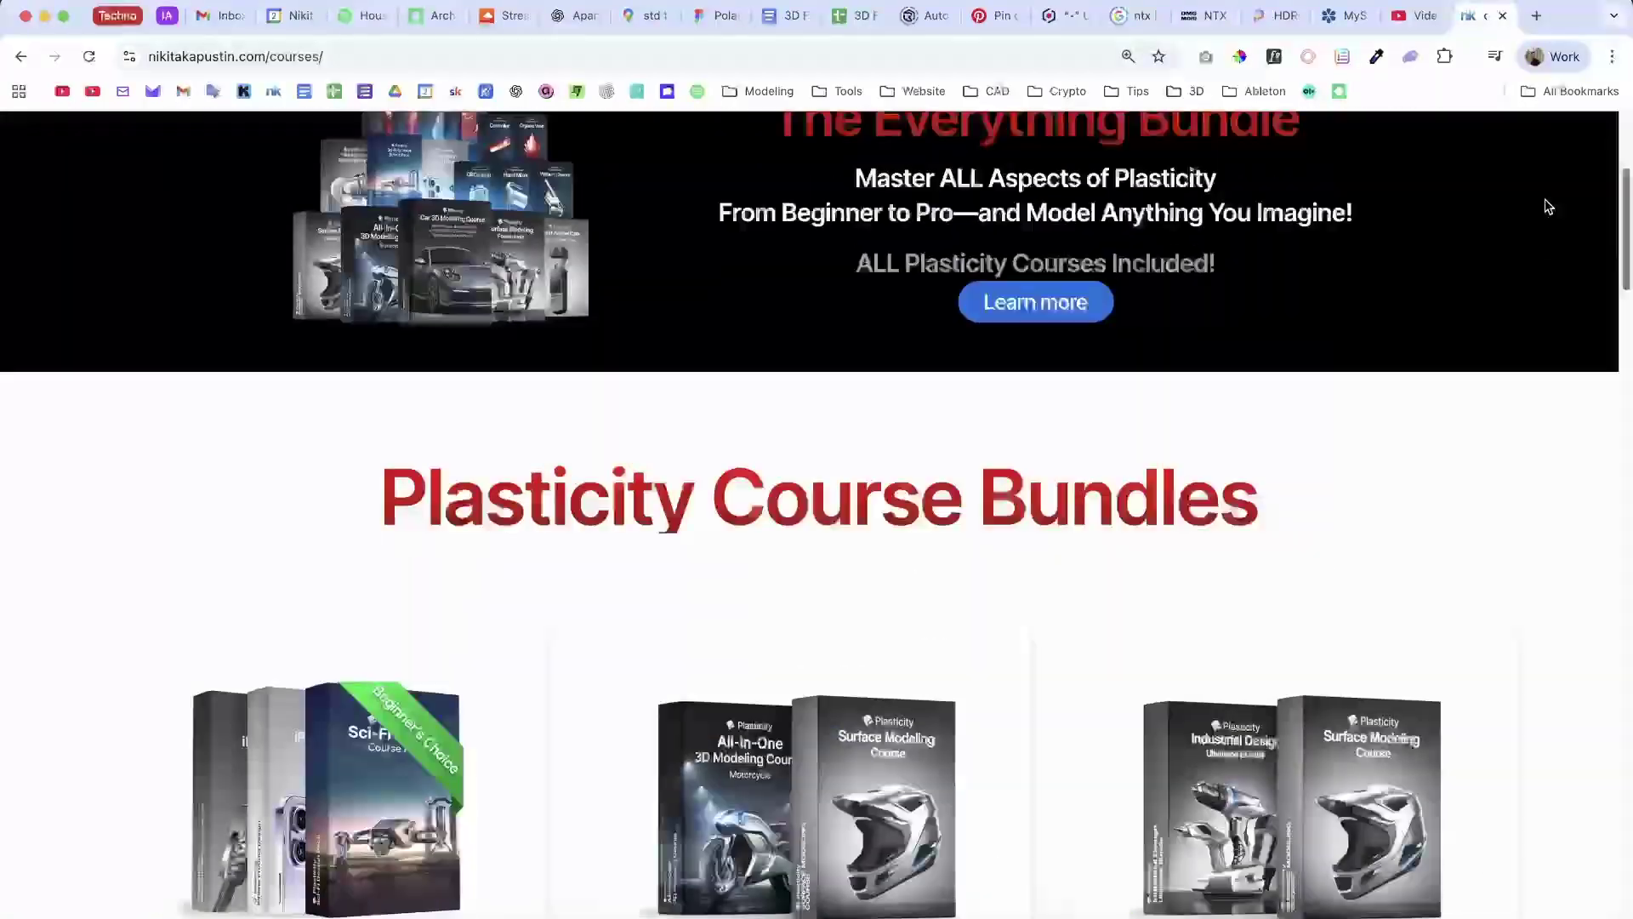
pyautogui.scroll(4, 1509, 140)
pyautogui.scroll(-13, 1499, 193)
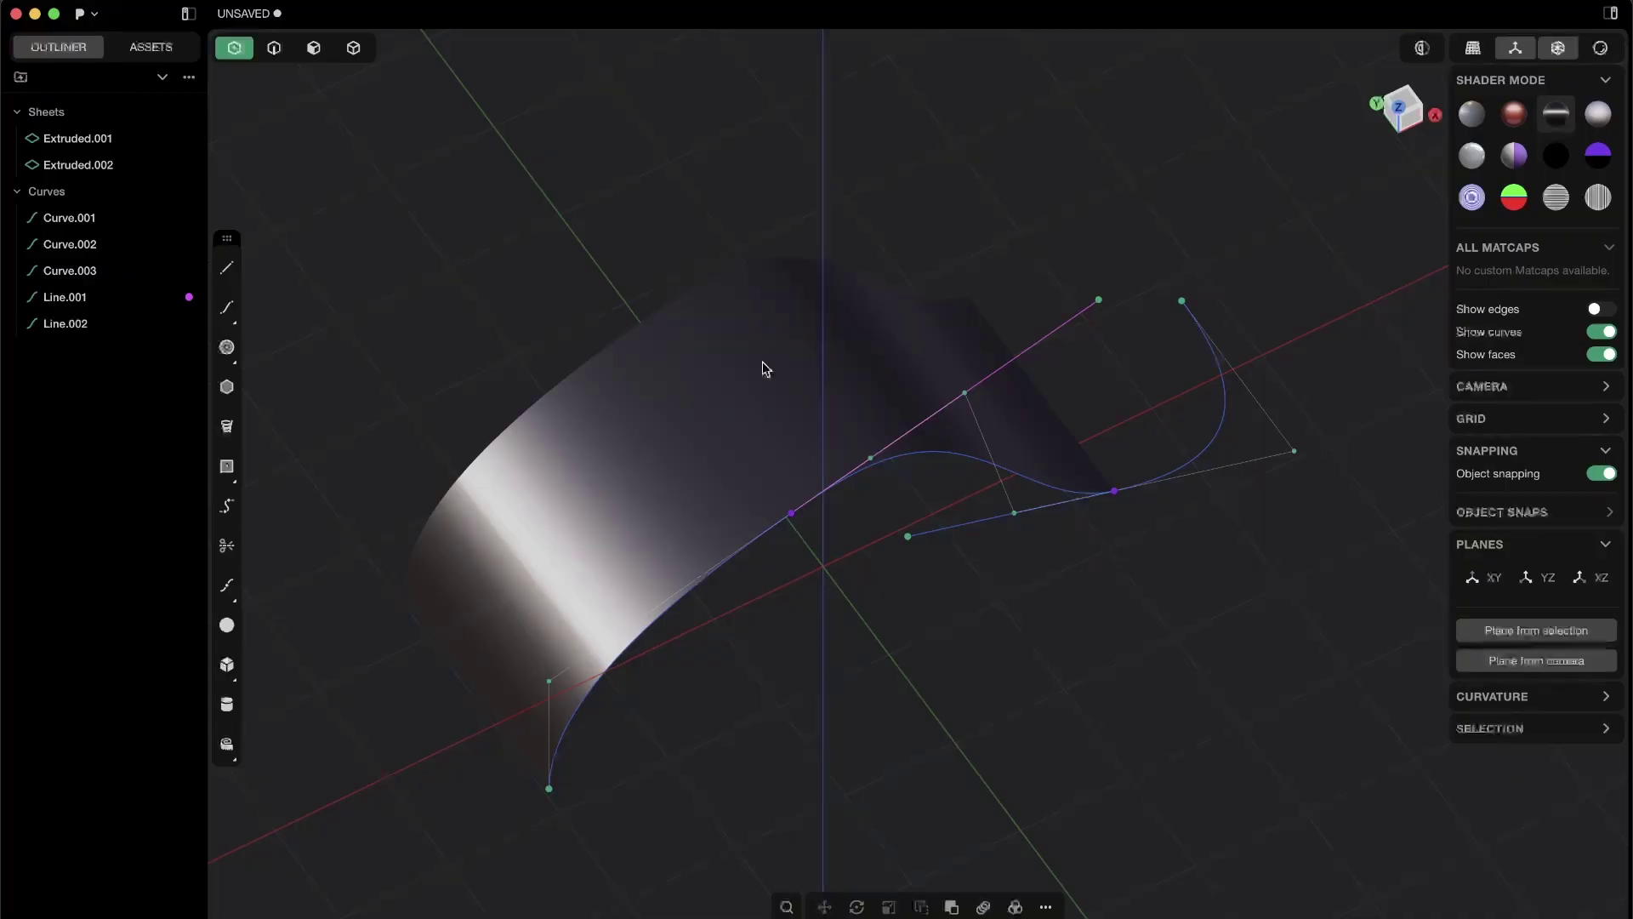
pyautogui.moveTo(765, 364); pyautogui.dragTo(663, 529, button='middle')
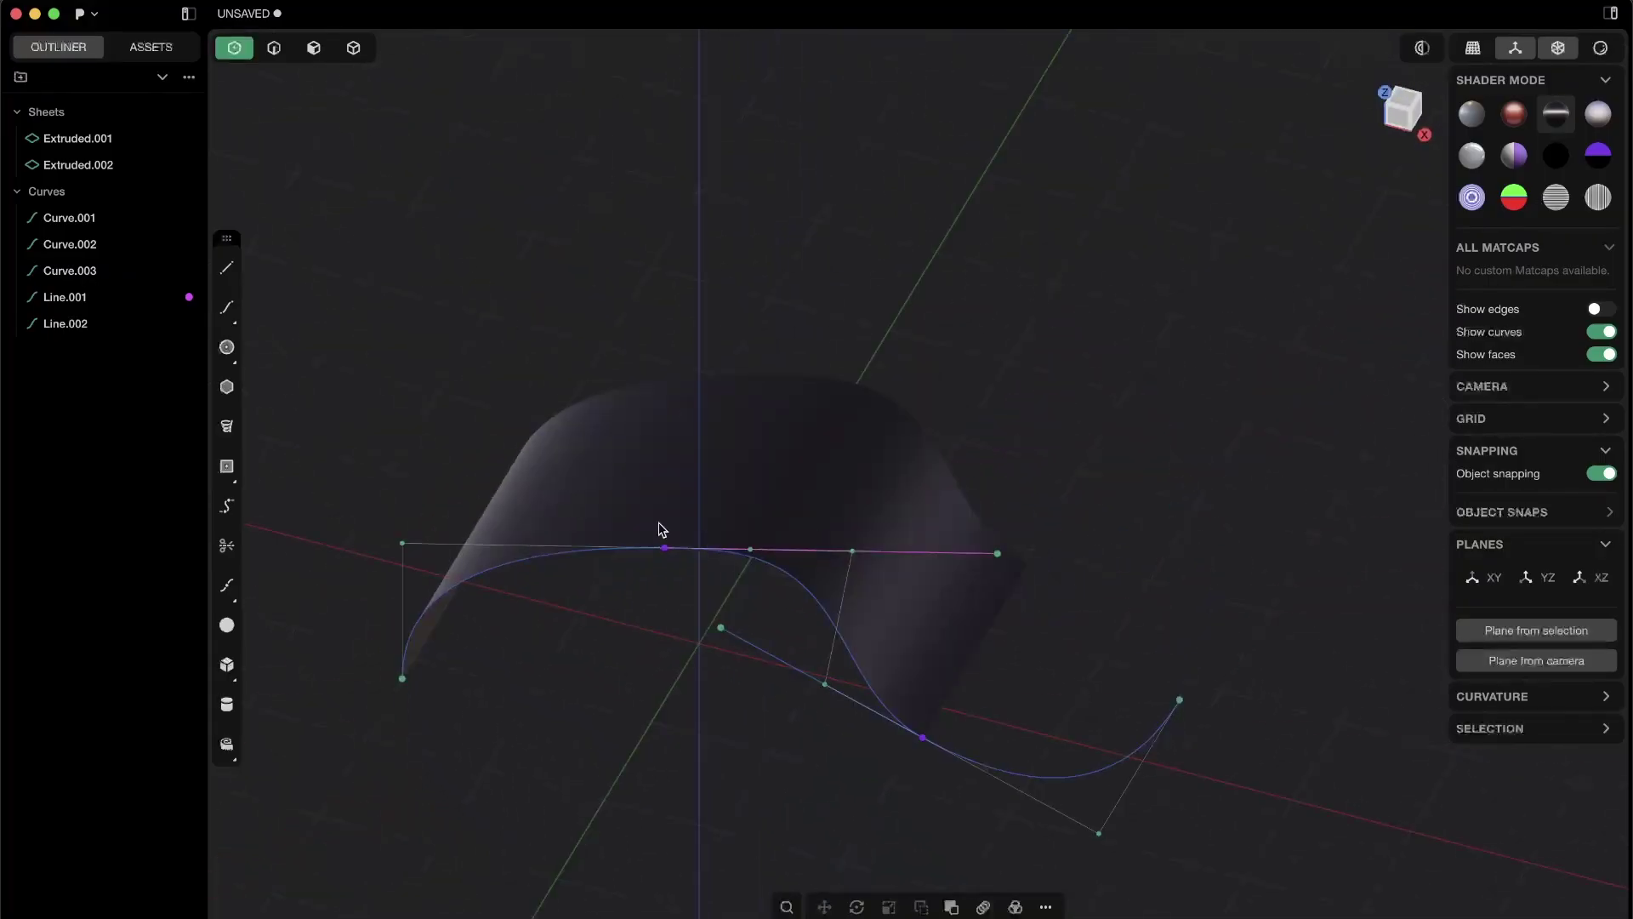